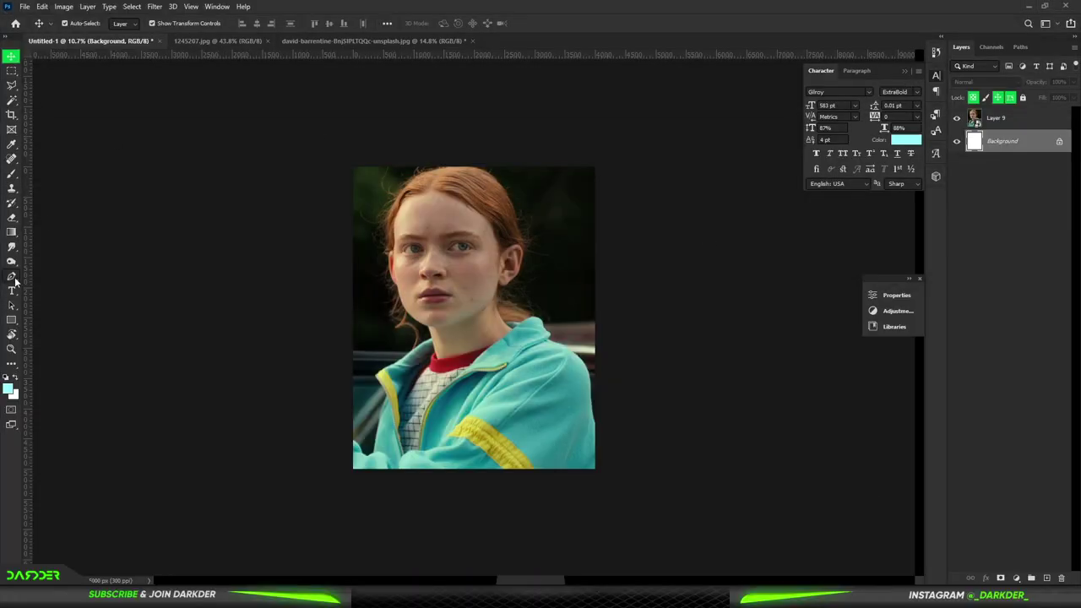
- Start a Pen path at the girl's jacket and trace it up along her hair to the hairline
left_click(11, 276)
scroll(251, 470, "up", 2)
scroll(279, 498, "up", 2)
scroll(295, 520, "up", 2)
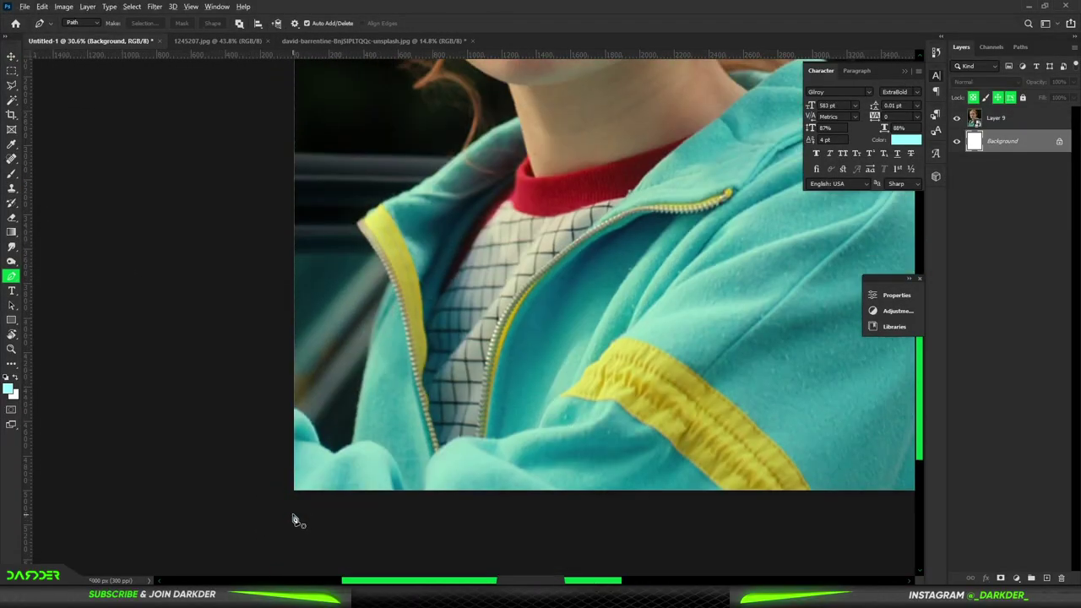
scroll(296, 507, "up", 3)
scroll(386, 414, "up", 5)
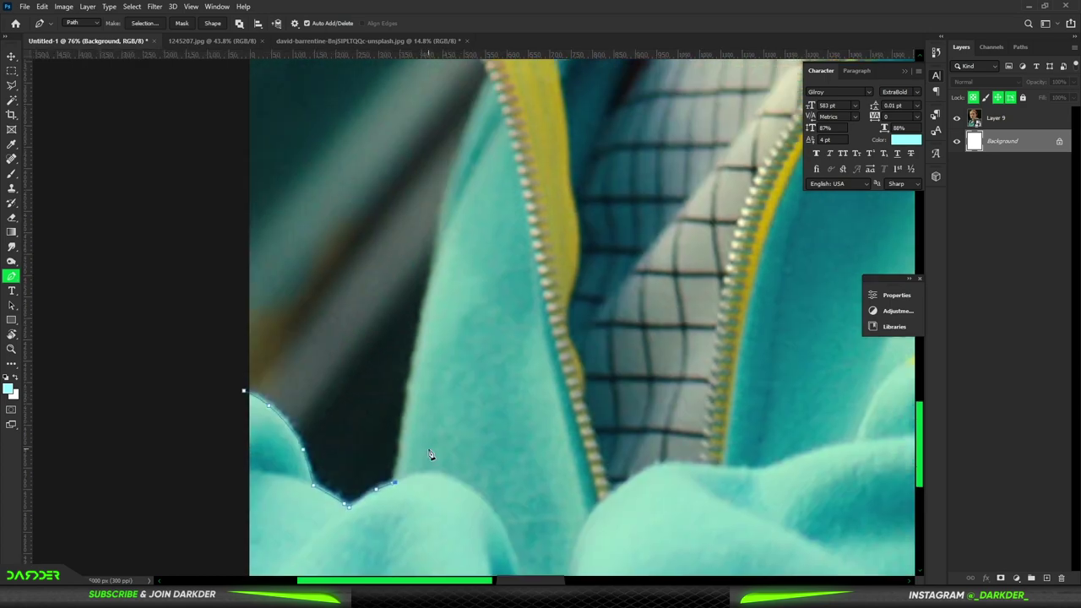
scroll(429, 454, "up", 2)
left_click_drag(393, 112, 328, 387)
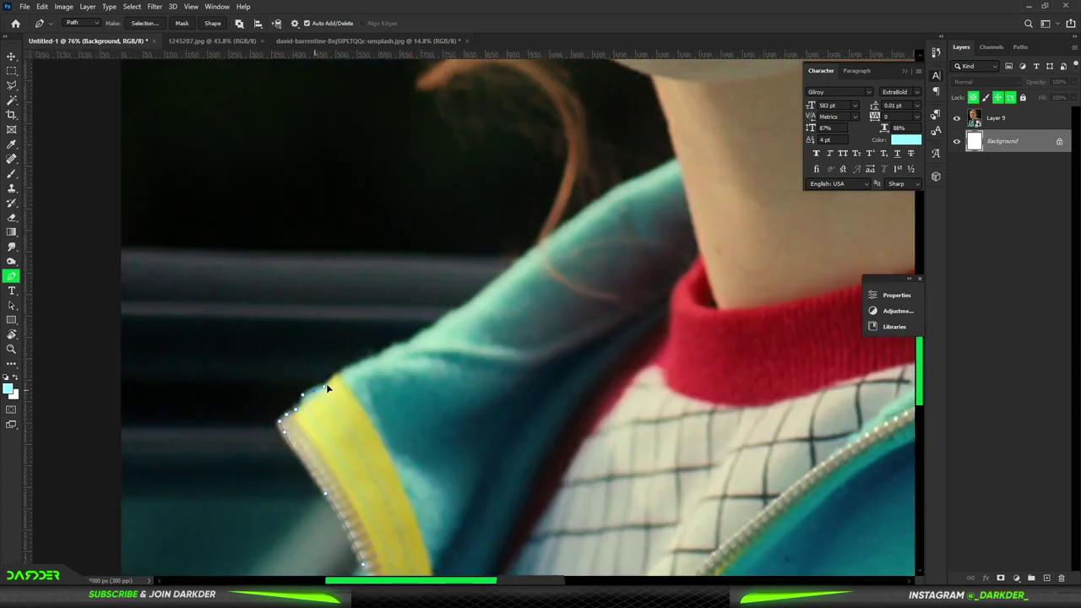
left_click_drag(521, 85, 334, 299)
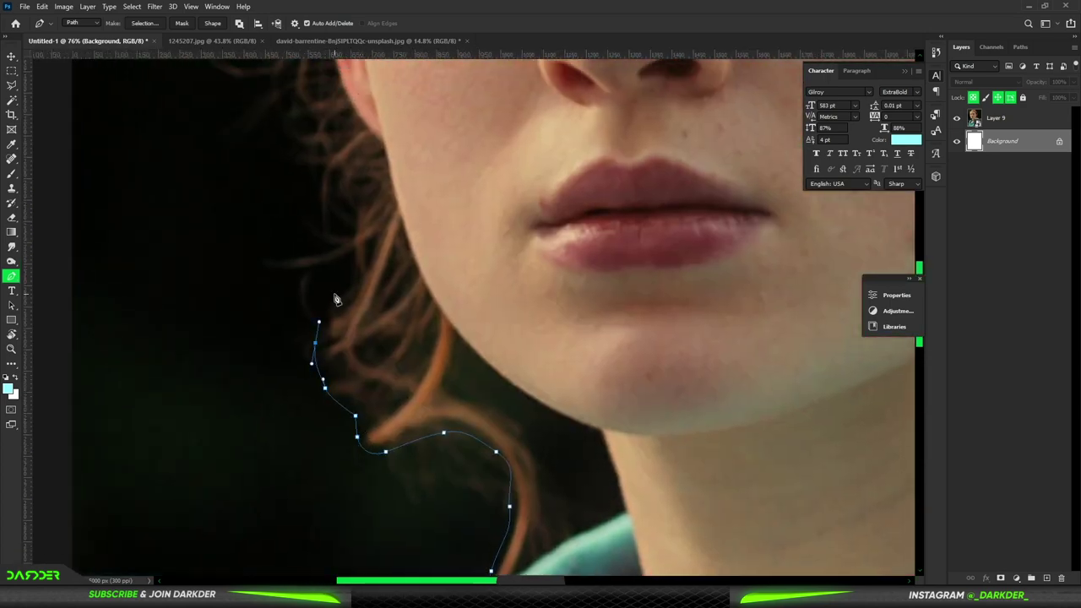
left_click_drag(328, 124, 422, 266)
mouse_move(397, 110)
left_mouse_down()
mouse_move(398, 302)
mouse_move(378, 416)
left_mouse_up()
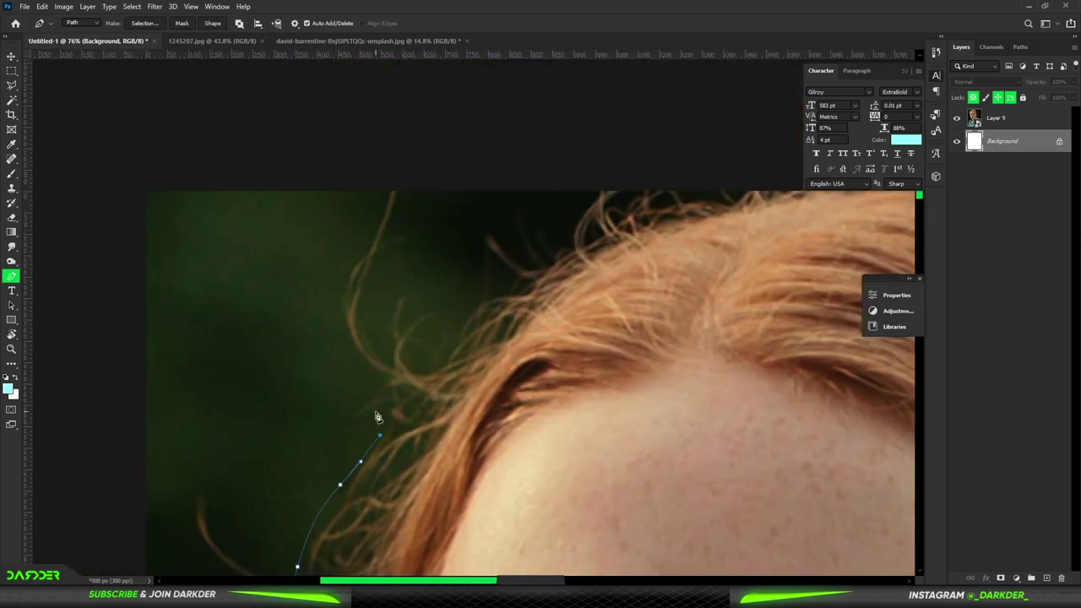
- Continue the path around the hair past the ear, down the neck and along the jacket shoulder
left_click_drag(528, 238, 337, 225)
left_click(543, 430)
left_click_drag(482, 523, 506, 278)
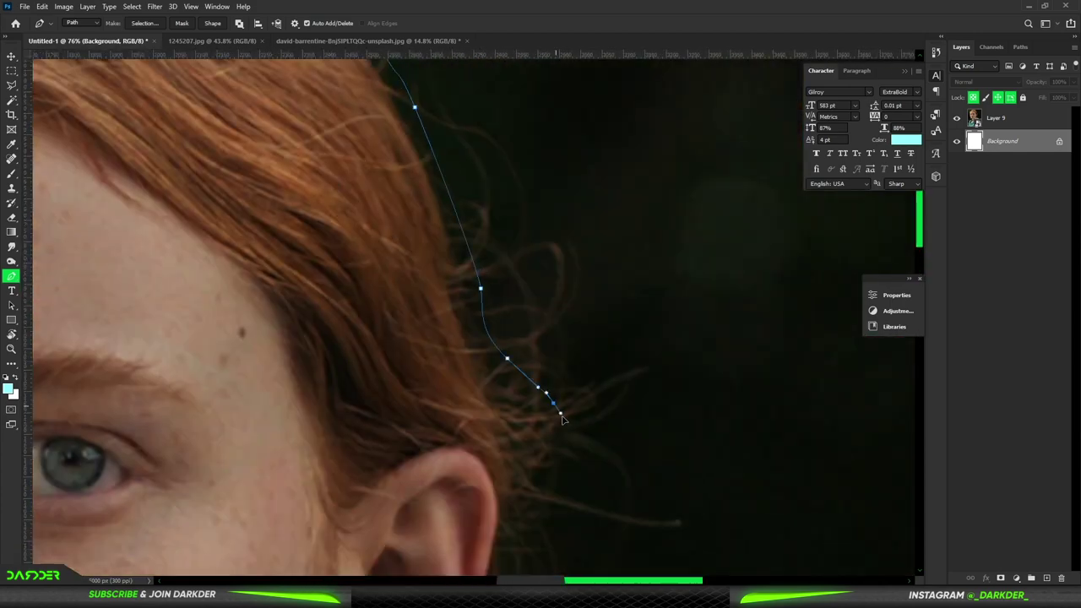
left_click(482, 366)
left_click(458, 399)
left_click(419, 459)
left_click_drag(479, 559, 464, 308)
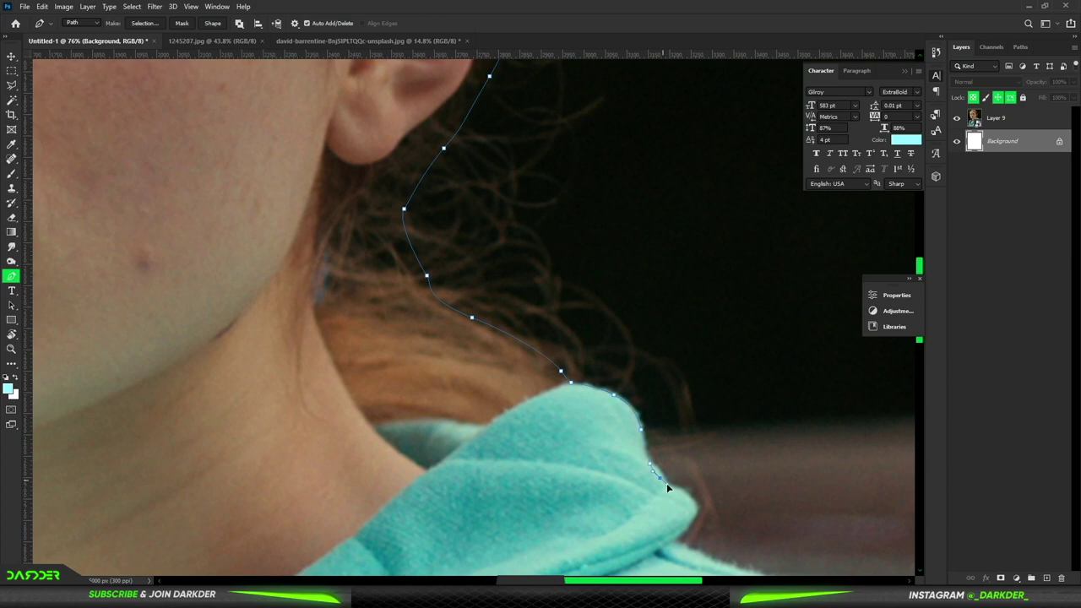
left_click_drag(697, 555, 628, 302)
left_click_drag(675, 507, 669, 259)
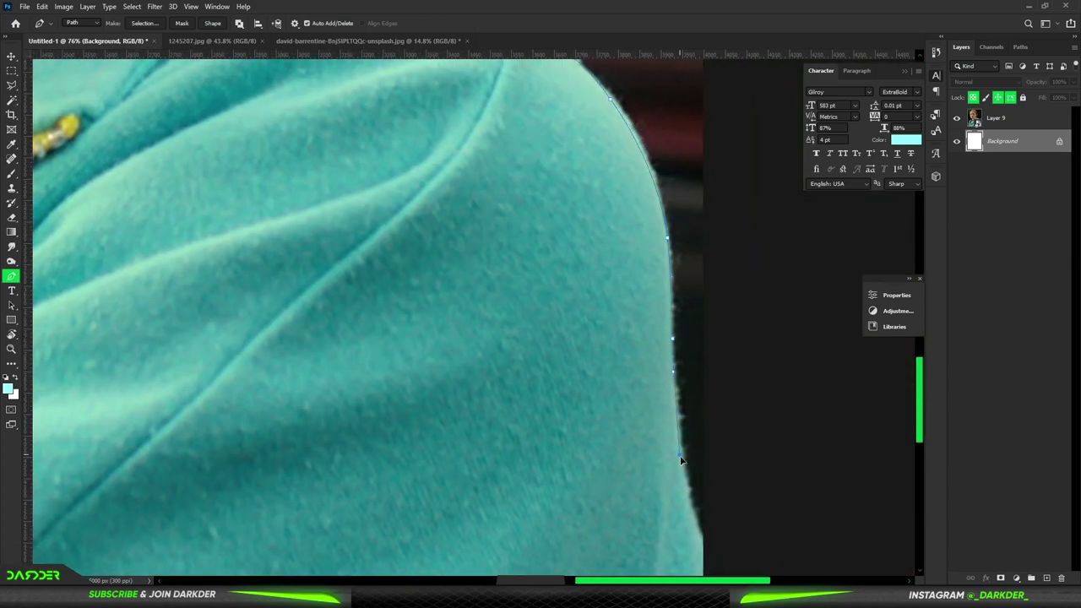
scroll(676, 422, "down", 5)
- Close the pen path below the photo and convert it into a selection
left_click(714, 476)
left_click(121, 481)
right_click(280, 103)
left_click(329, 170)
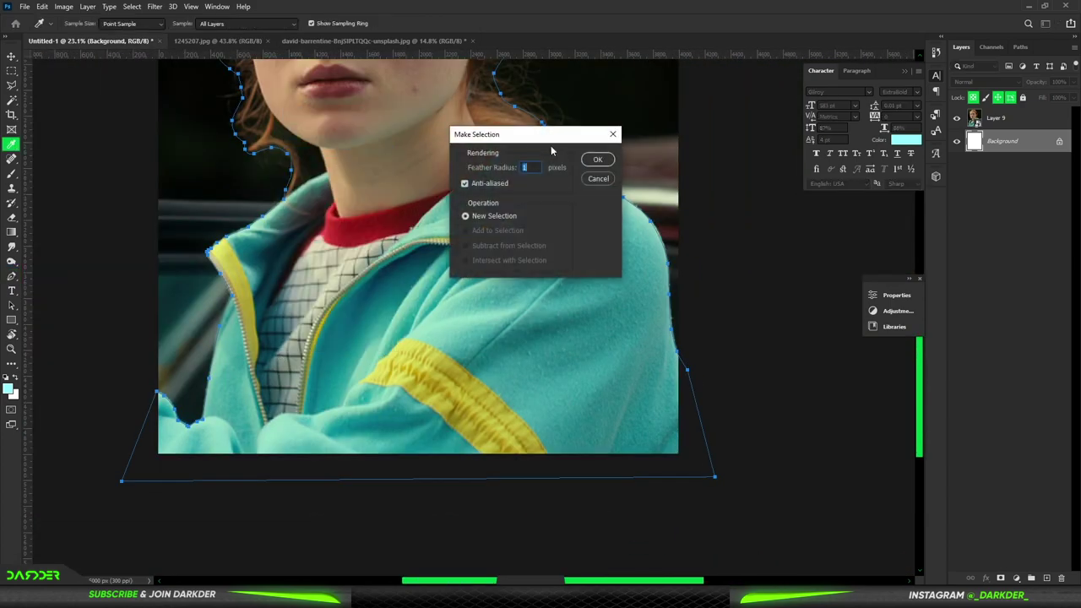
left_click(597, 160)
- Mask the girl's layer, refine the hair edge with 12% contrast, and convert it to a smart object
key("ctrl+0")
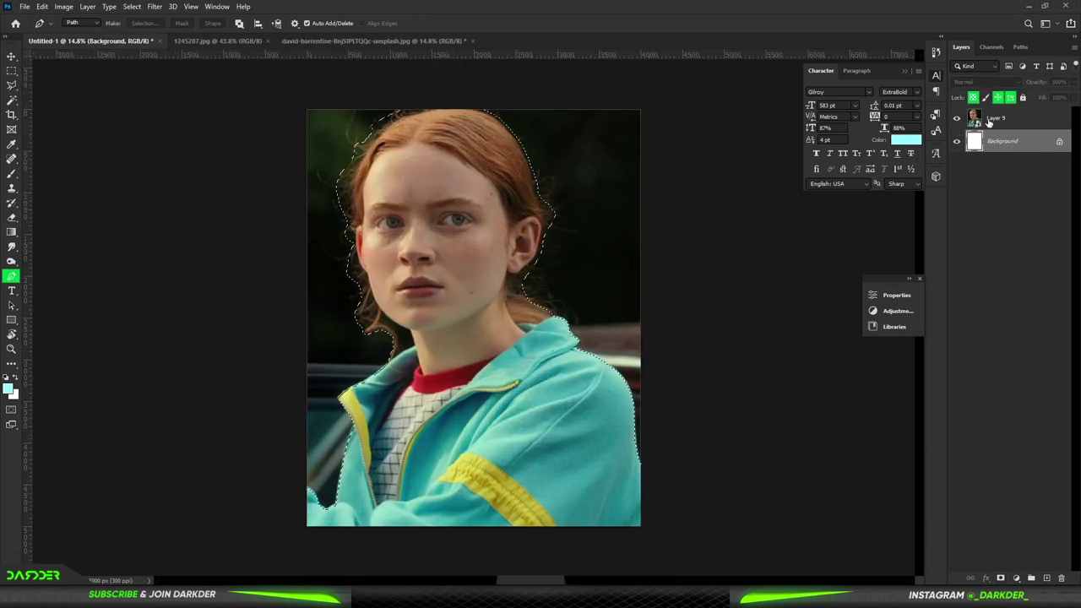
left_click(989, 118)
left_click(1001, 578)
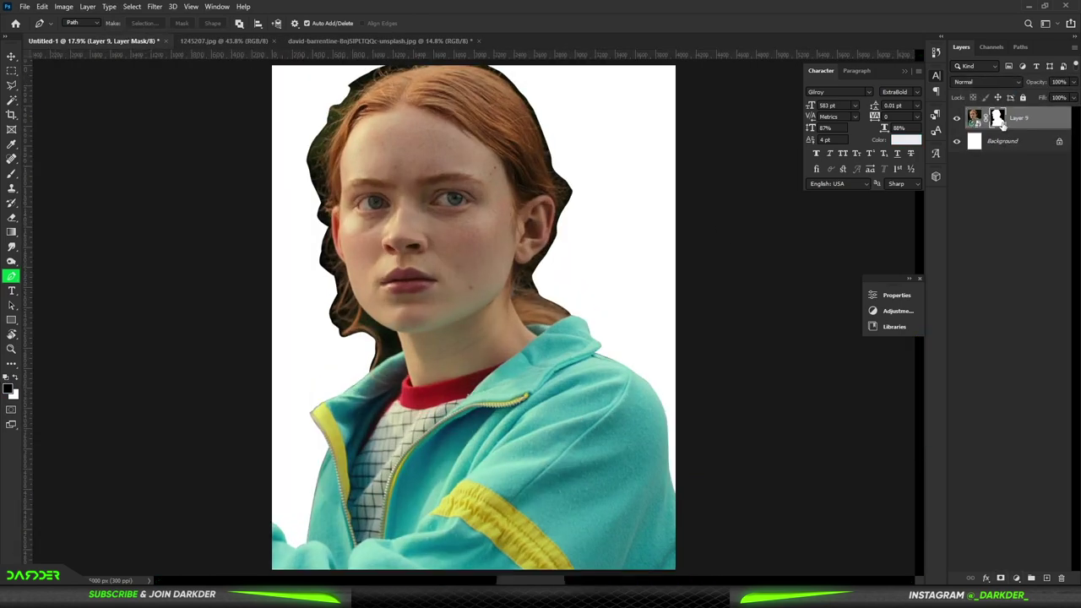
double_click(998, 119)
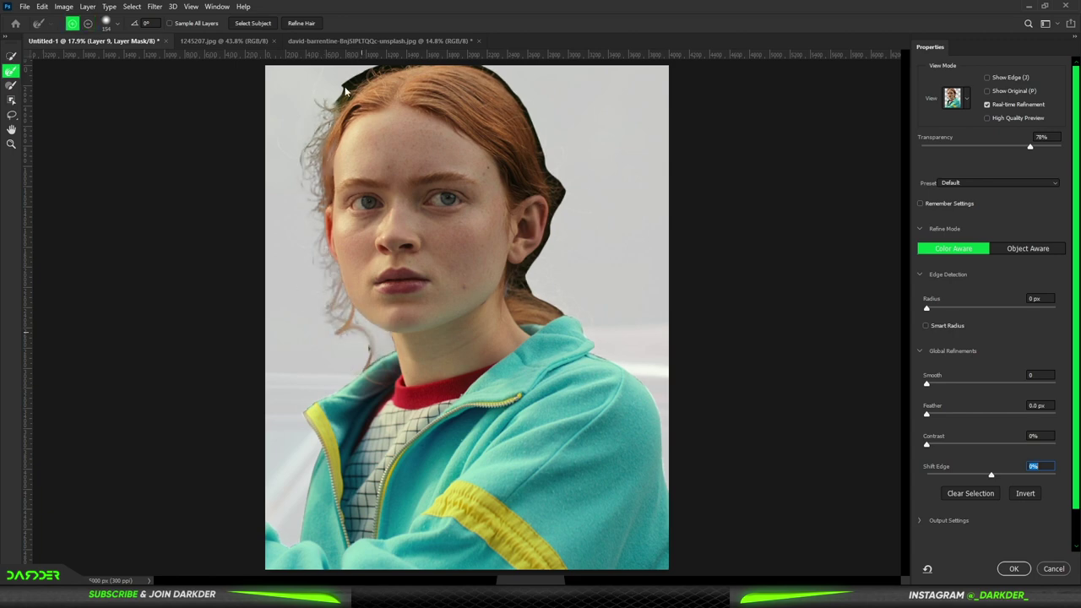
left_click_drag(533, 135, 538, 251)
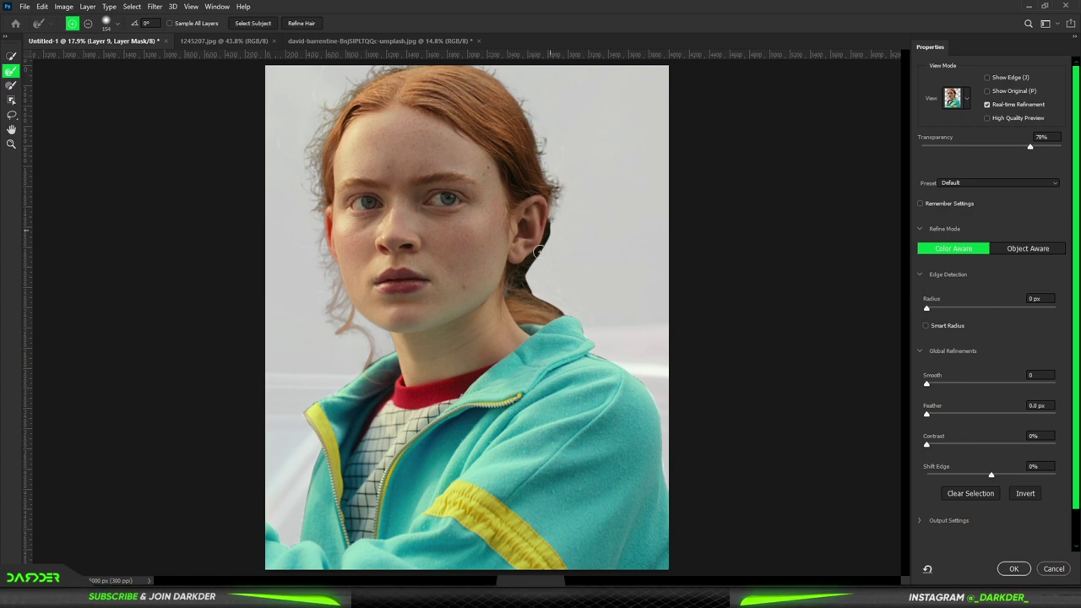
left_click_drag(926, 444, 943, 445)
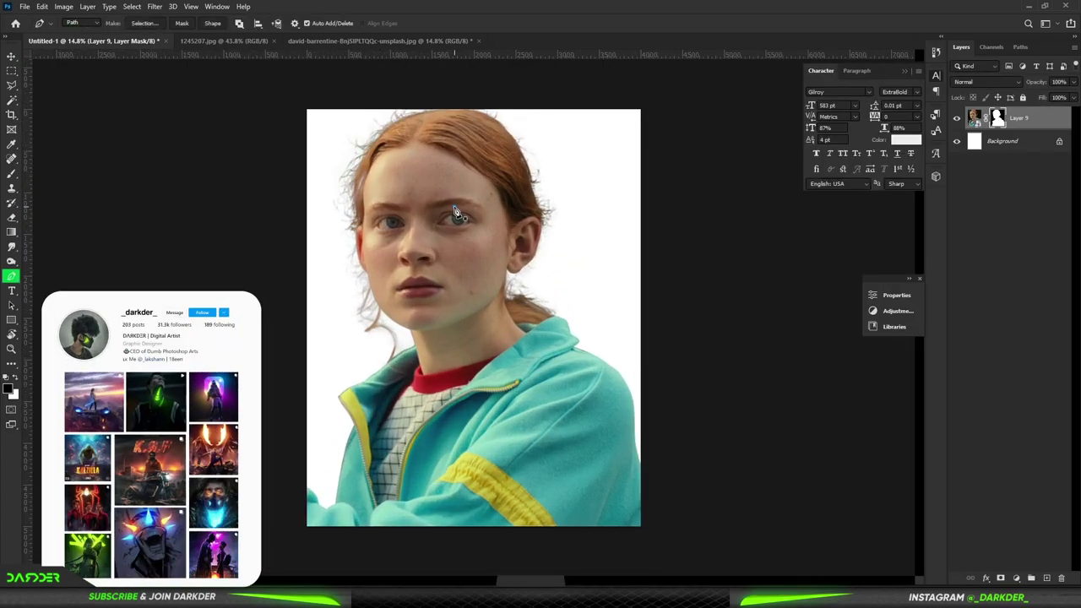
left_click(939, 205)
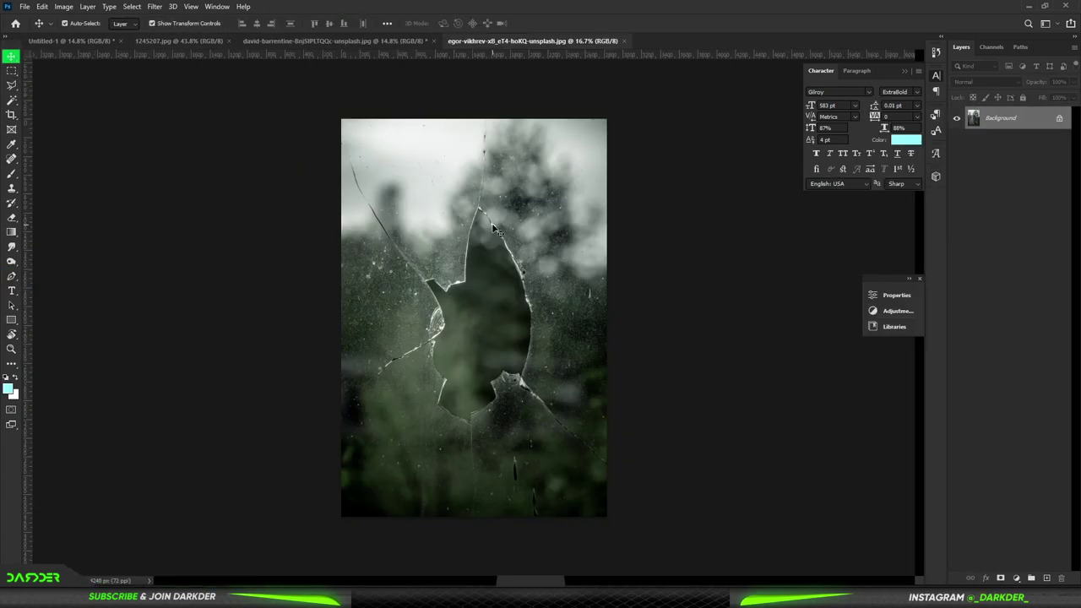
- Bring the broken-glass photo into the poster and add a black Solid Color fill layer
left_click_drag(495, 230, 526, 282)
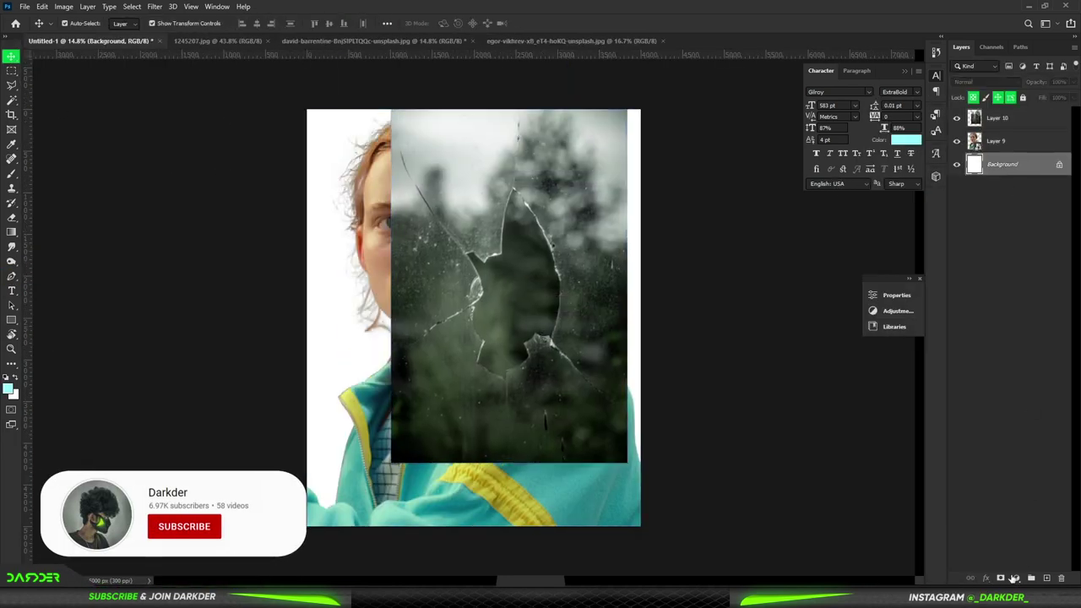
left_click(1013, 578)
left_click(1039, 221)
left_click(848, 456)
left_click(974, 284)
- Select the broken-glass layer, begin enlarging it, and lower its opacity to 65%
left_click(550, 329)
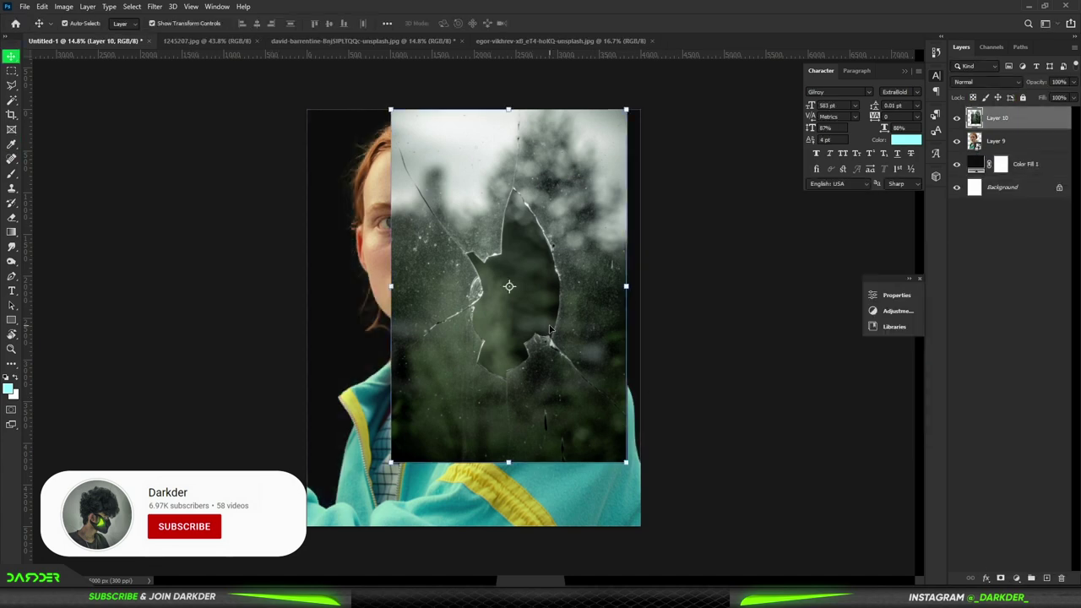
scroll(549, 329, "down", 2)
left_click_drag(516, 438, 502, 554)
key("Return")
right_click(1018, 119)
right_click(588, 253)
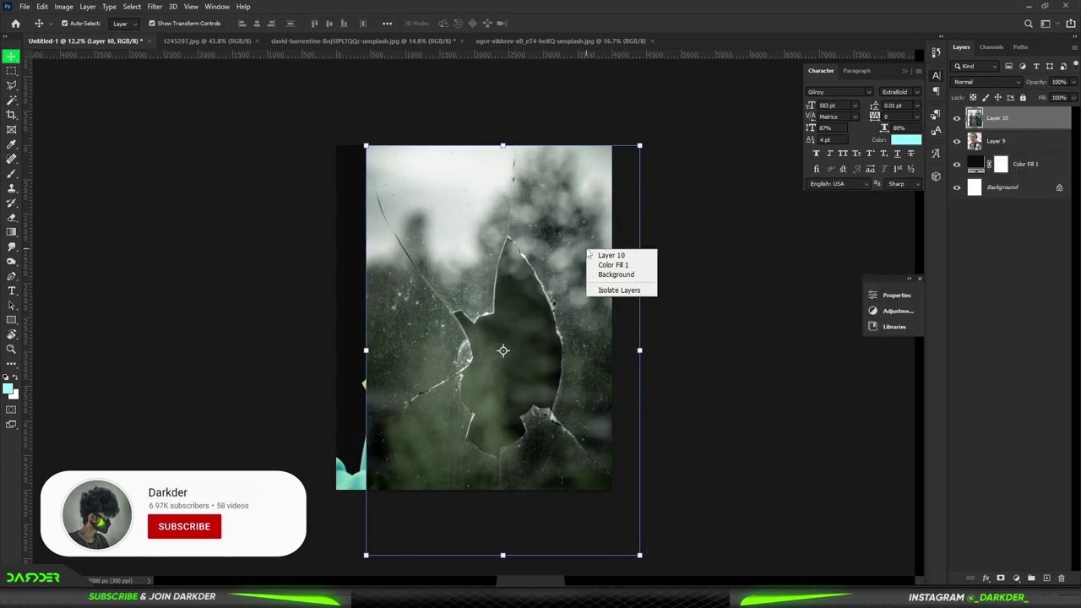
key("Escape")
key("ctrl+t")
key("Escape")
- Scale the glass to about 188% wide over the portrait and apply the transform
left_click_drag(639, 349, 719, 350)
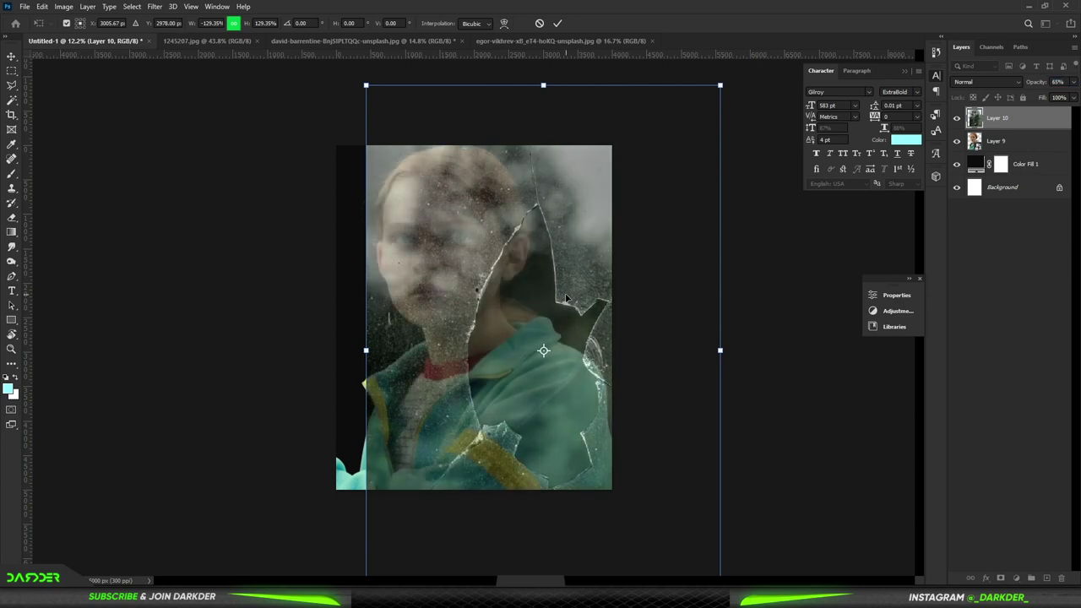
left_click_drag(565, 297, 521, 260)
left_click_drag(672, 316, 731, 313)
left_click_drag(583, 279, 561, 278)
left_click_drag(711, 317, 784, 316)
left_click_drag(566, 300, 527, 317)
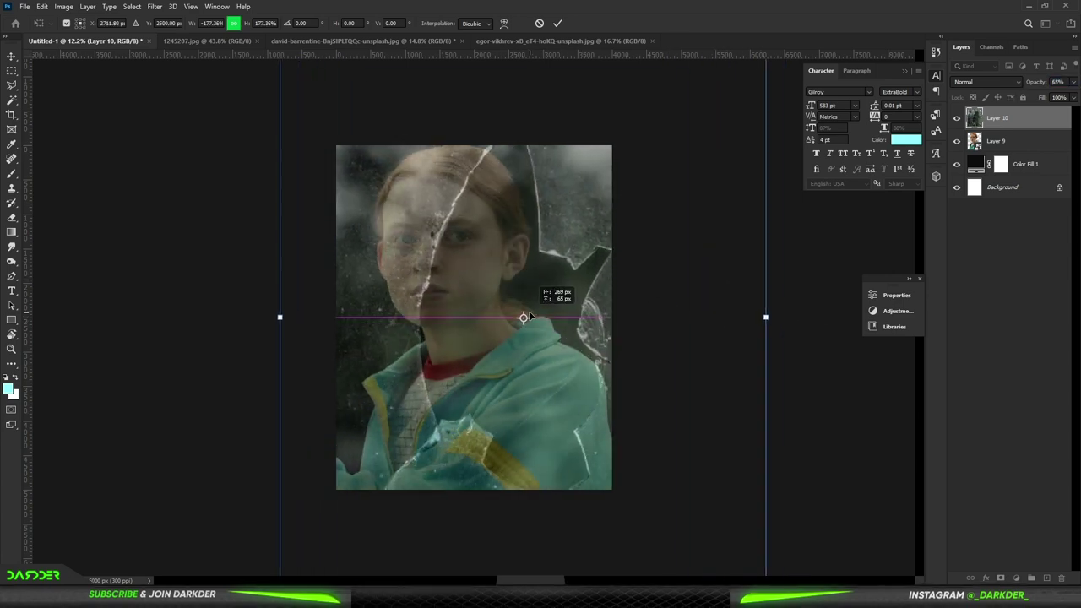
left_click_drag(765, 317, 792, 314)
left_click_drag(554, 334, 549, 326)
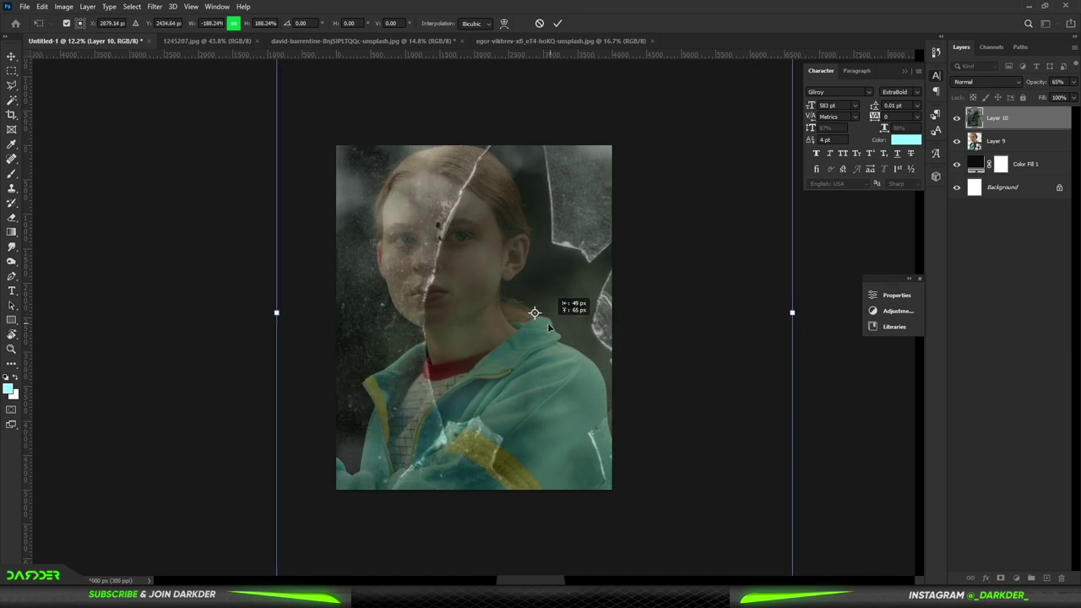
key("Return")
- Restore the glass layer to 100% opacity and delete its central hole to reveal the girl
key("0")
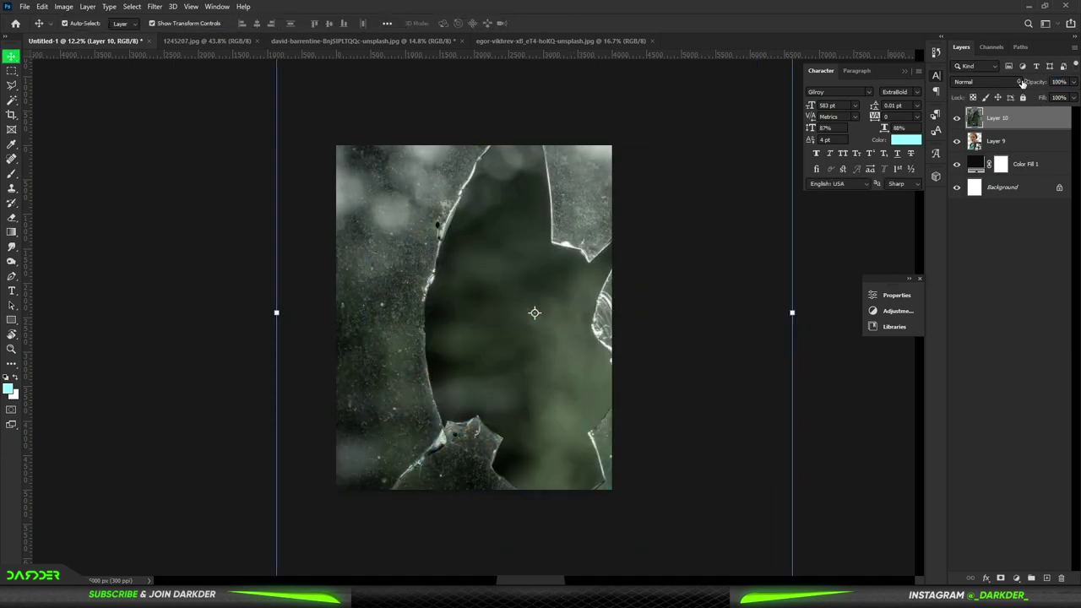
left_click(11, 75)
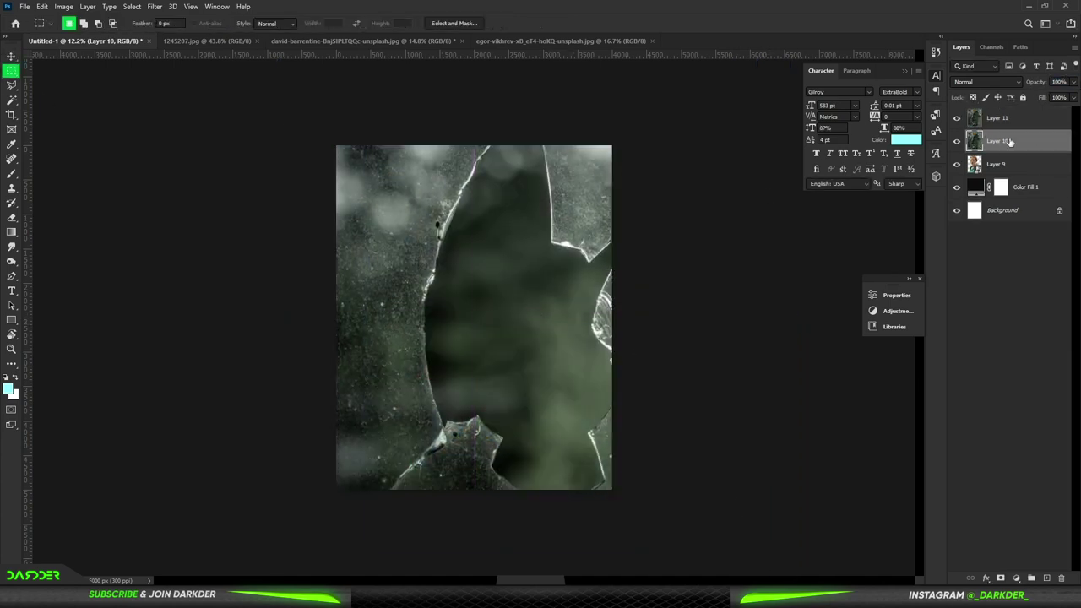
left_click(1017, 82)
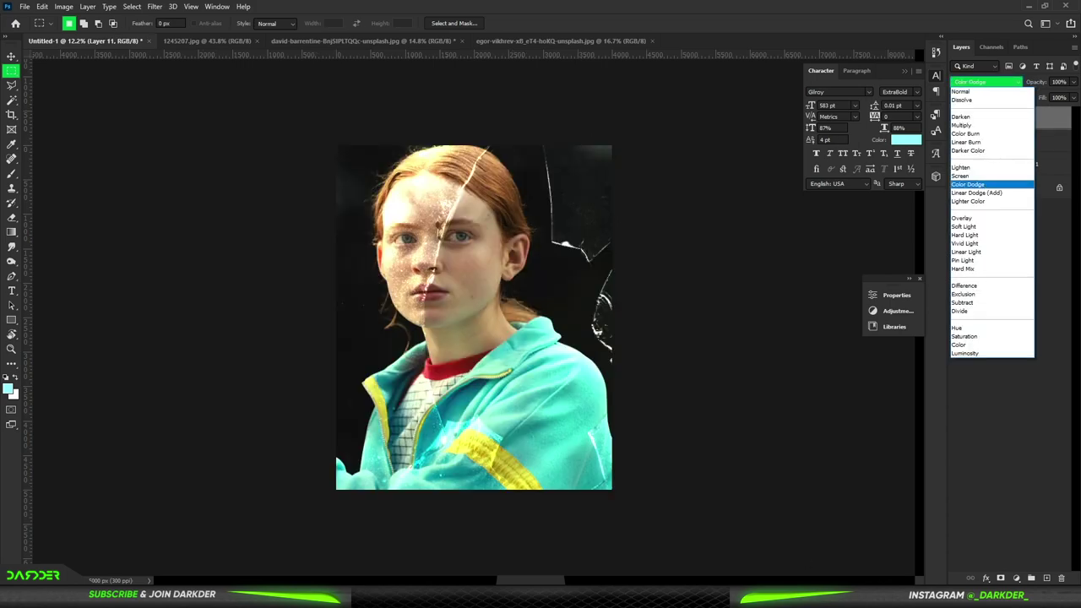
key("Escape")
key("w")
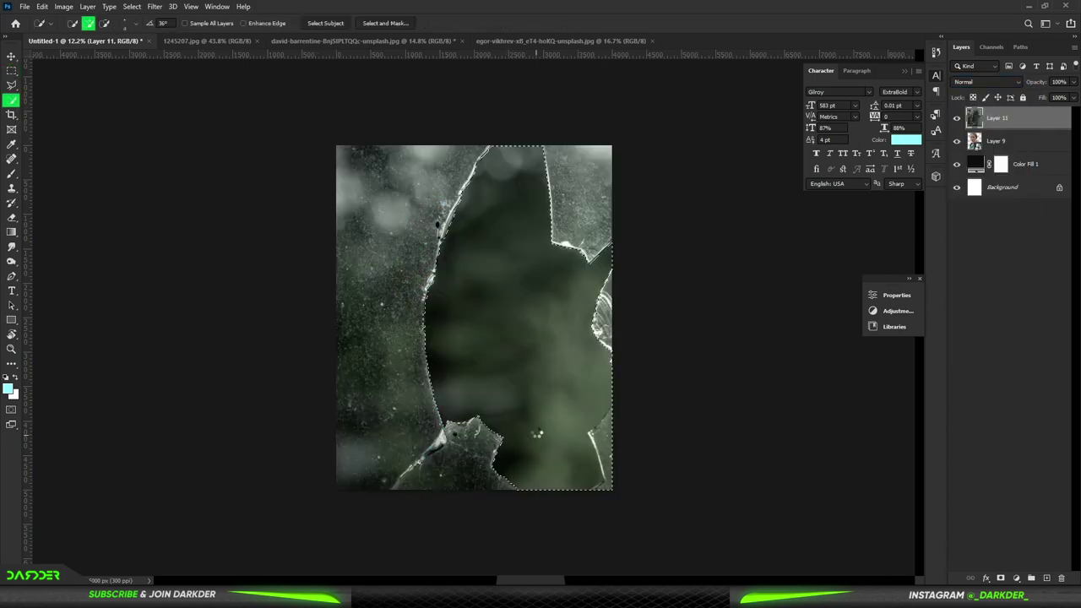
scroll(614, 478, "up", 5)
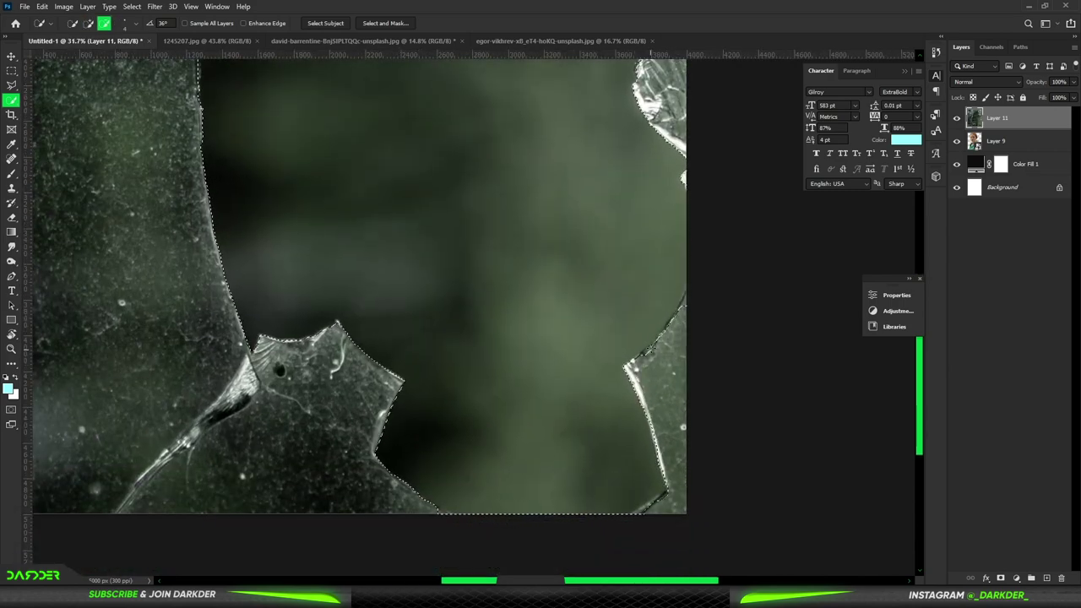
scroll(432, 346, "down", 5)
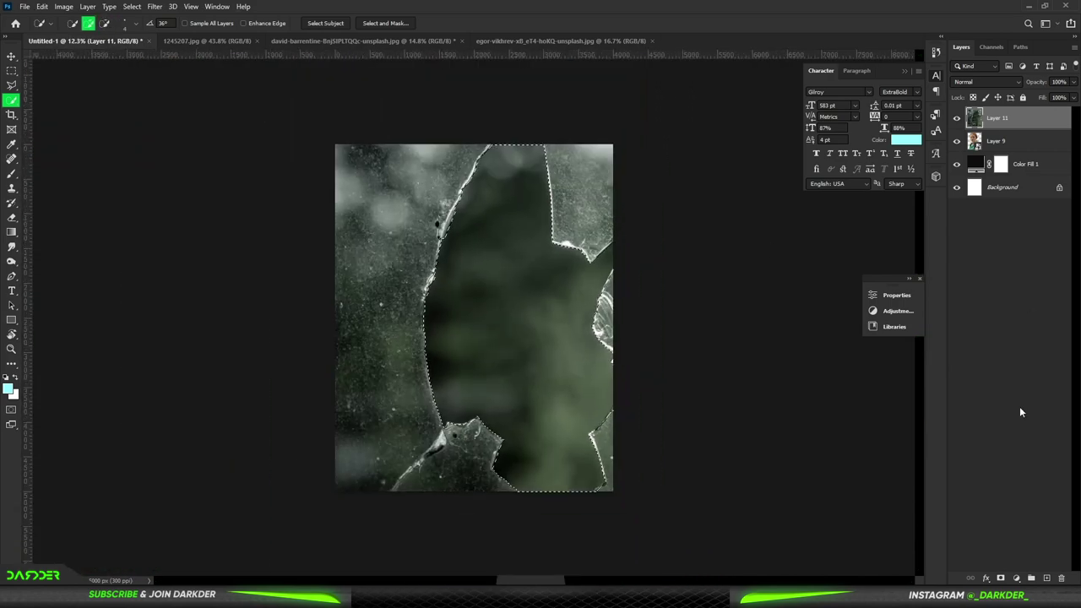
key("Delete")
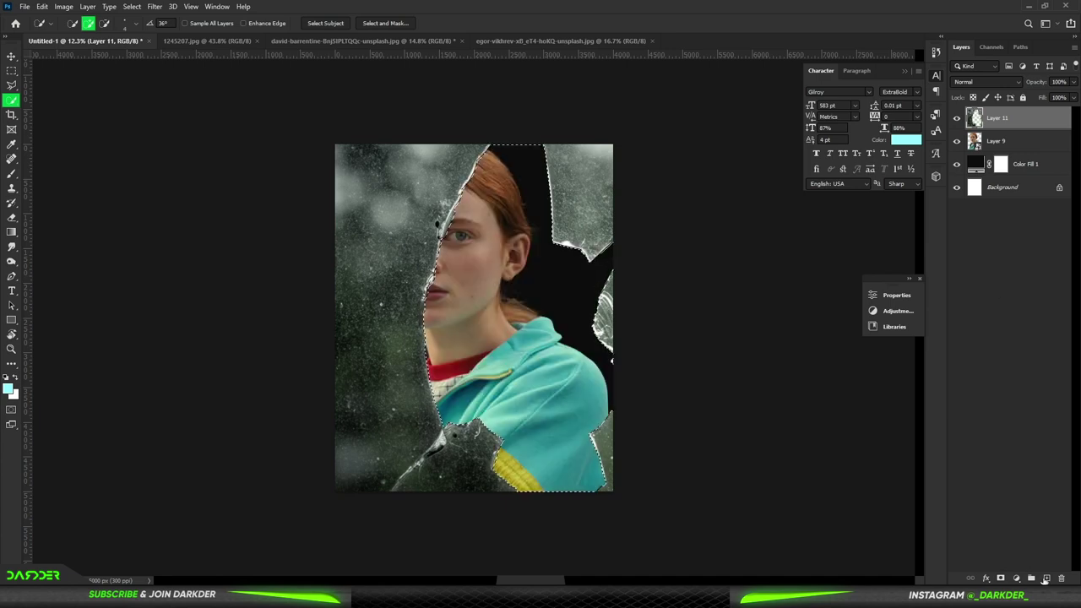
- Paint the hole dark red #871300 with the brush on a new layer
left_click(11, 320)
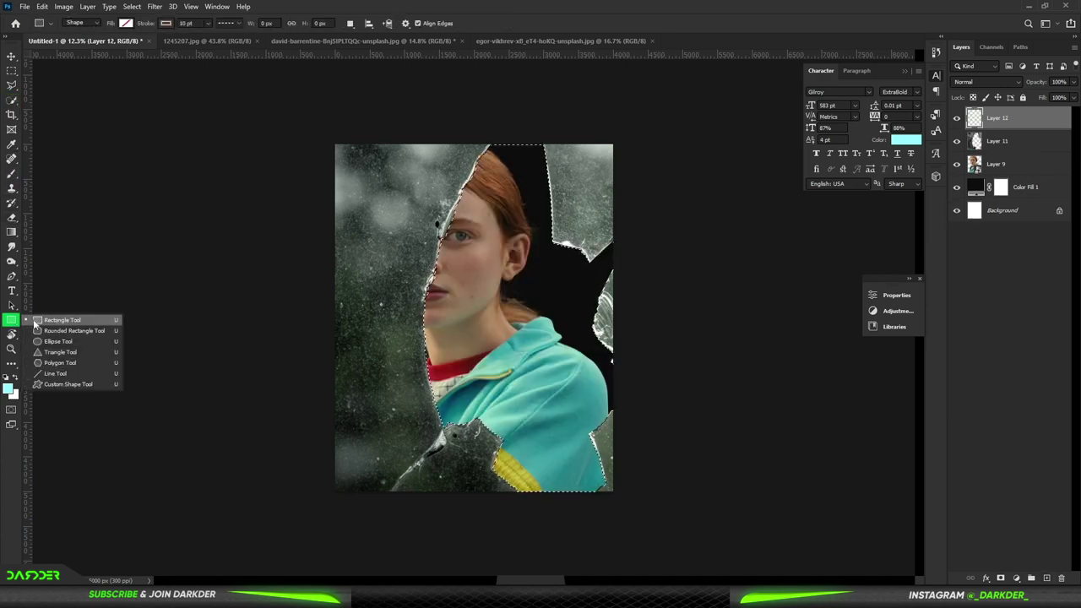
left_click(12, 174)
left_click(7, 388)
left_click(876, 291)
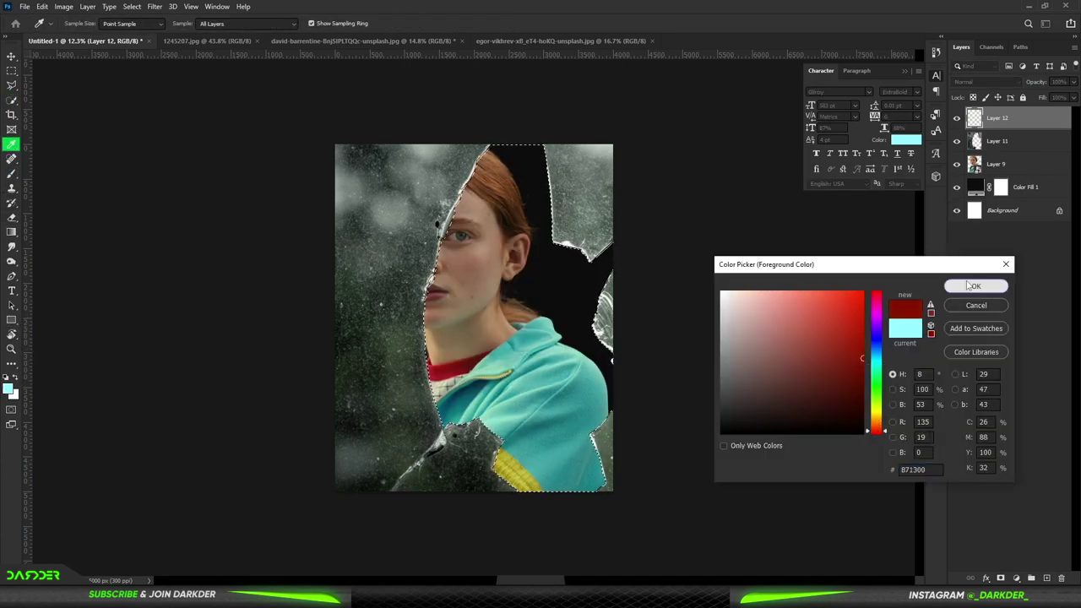
left_click(974, 285)
mouse_move(444, 236)
left_mouse_down()
mouse_move(616, 222)
mouse_move(346, 301)
mouse_move(464, 397)
mouse_move(528, 506)
left_mouse_up()
right_click(510, 224)
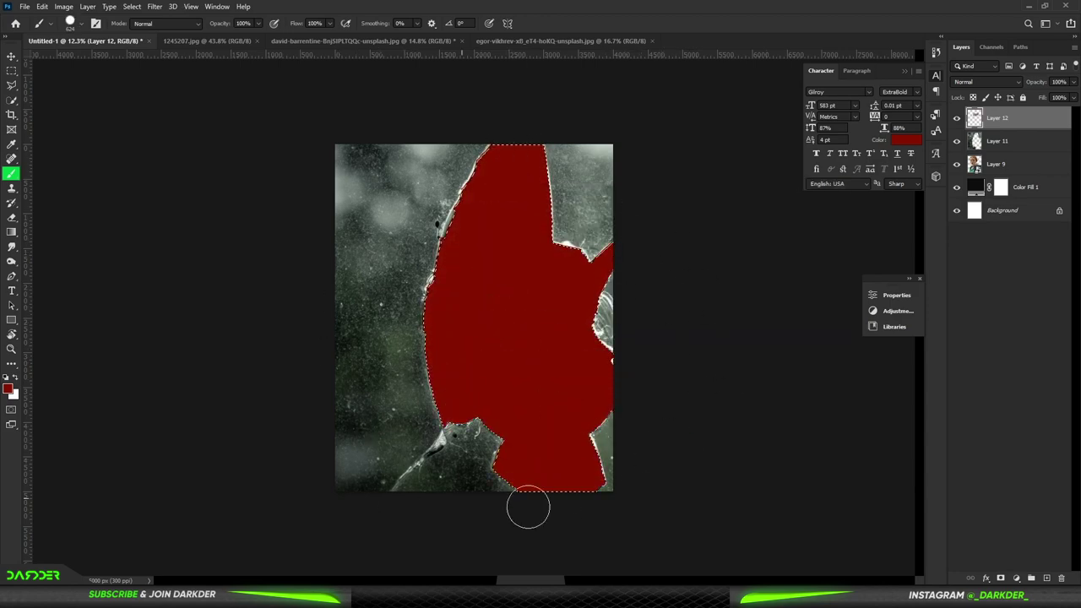
- Select the glass texture layer and hide it
key("v")
left_click(997, 141)
left_click(957, 141)
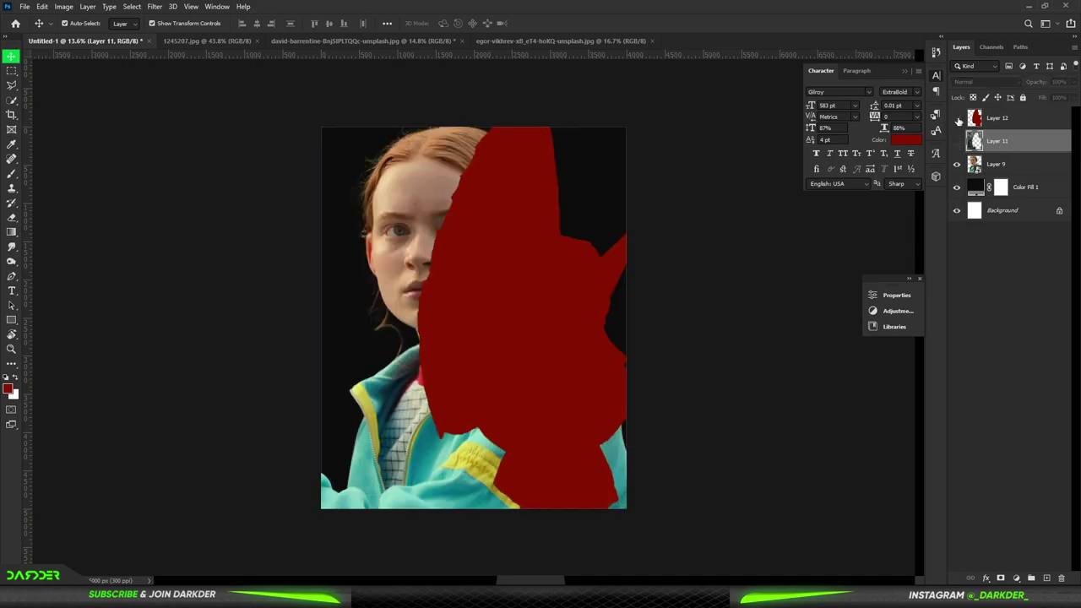
- Hide the red shape layer and paste the creature image beneath the girl photo layer
left_click(956, 118)
key("ctrl+v")
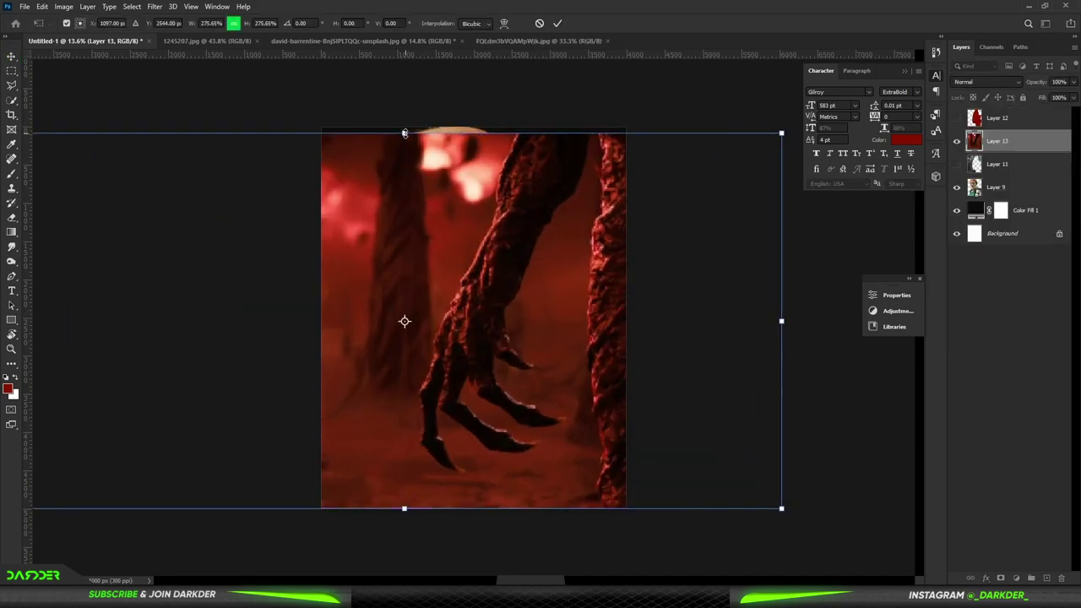
left_click_drag(406, 254, 473, 321)
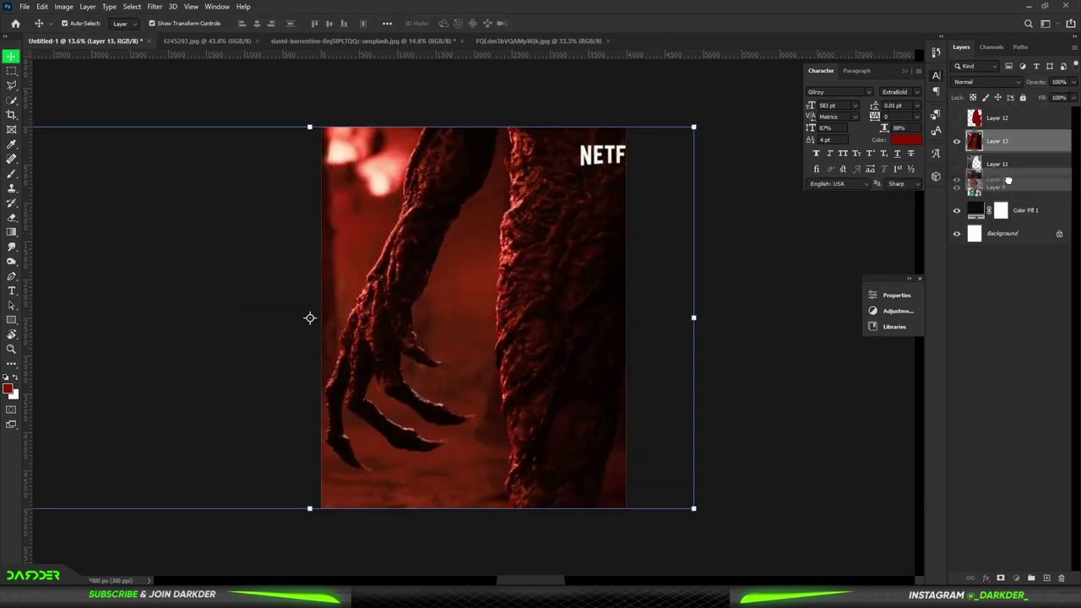
left_click_drag(996, 141, 996, 196)
mouse_move(734, 287)
left_mouse_down()
mouse_move(692, 270)
mouse_move(837, 260)
mouse_move(813, 263)
left_mouse_up()
- Scale the creature image to 96.32% and commit the transform
key("ctrl+t")
left_click_drag(570, 509, 569, 493)
left_click_drag(553, 287, 536, 287)
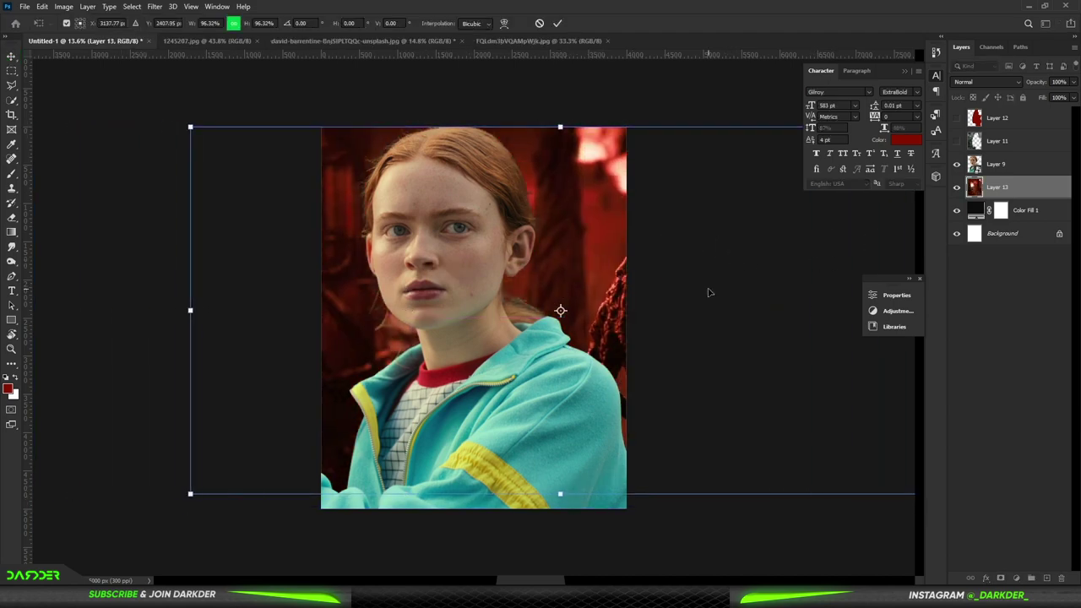
key("Return")
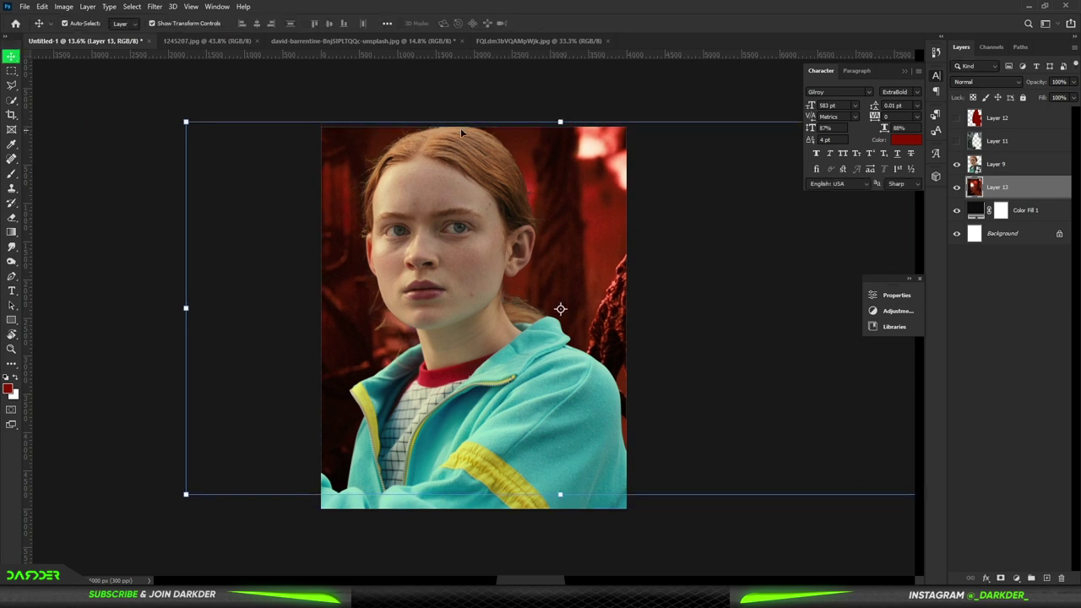
- Make a small rectangular selection at the top-left and select the Color Fill 1 layer
key("m")
left_click_drag(321, 126, 336, 139)
left_click(1026, 210)
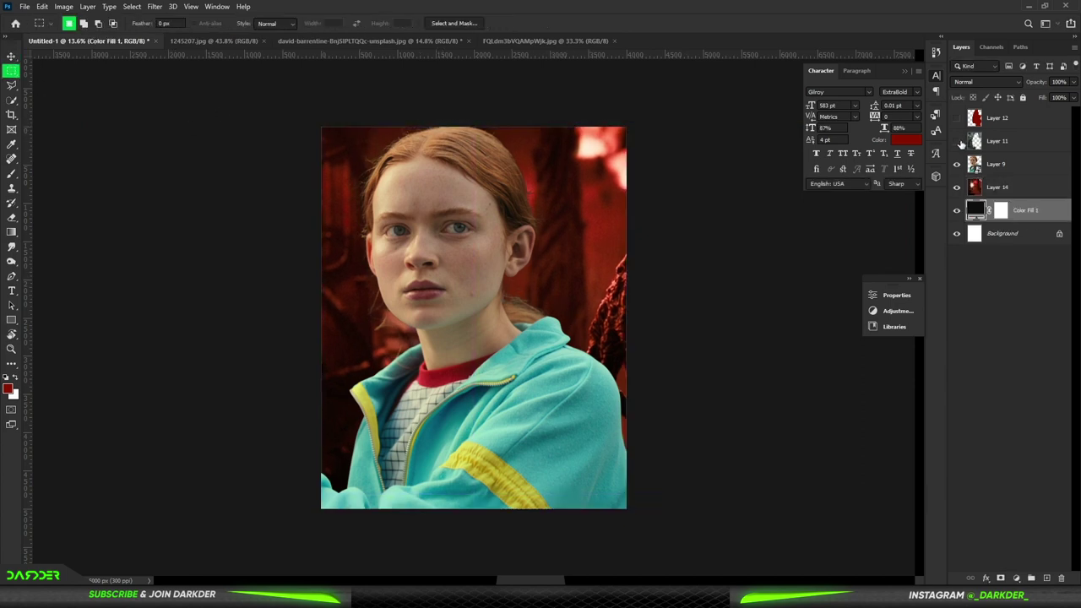
- Show the glass layer with Color Dodge blending and show the red shape layer again
left_click(956, 141)
left_click(1005, 143)
left_click(1002, 82)
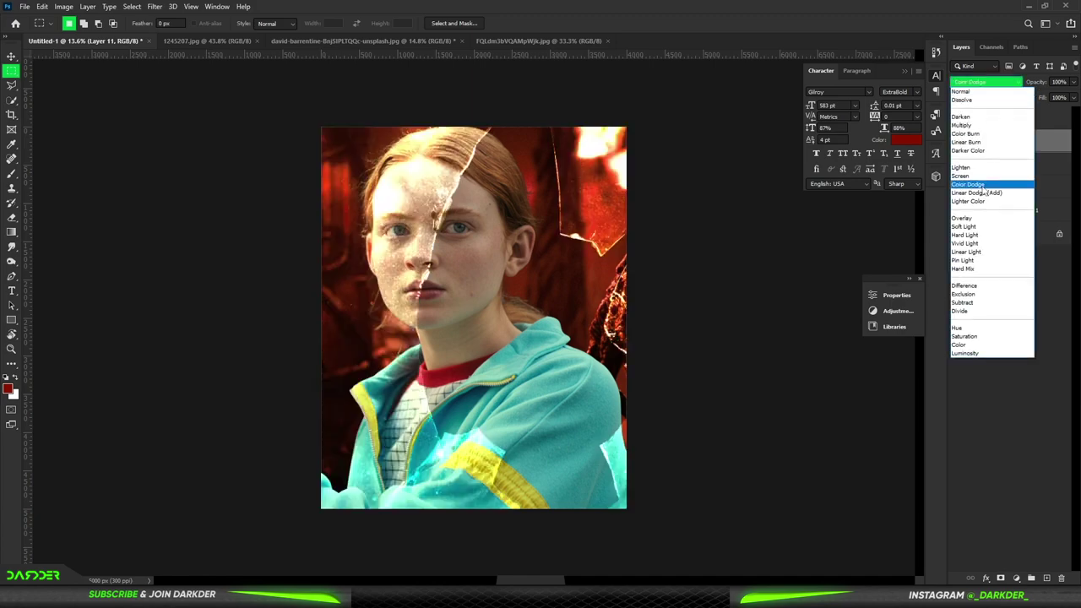
left_click(971, 169)
left_click(957, 118)
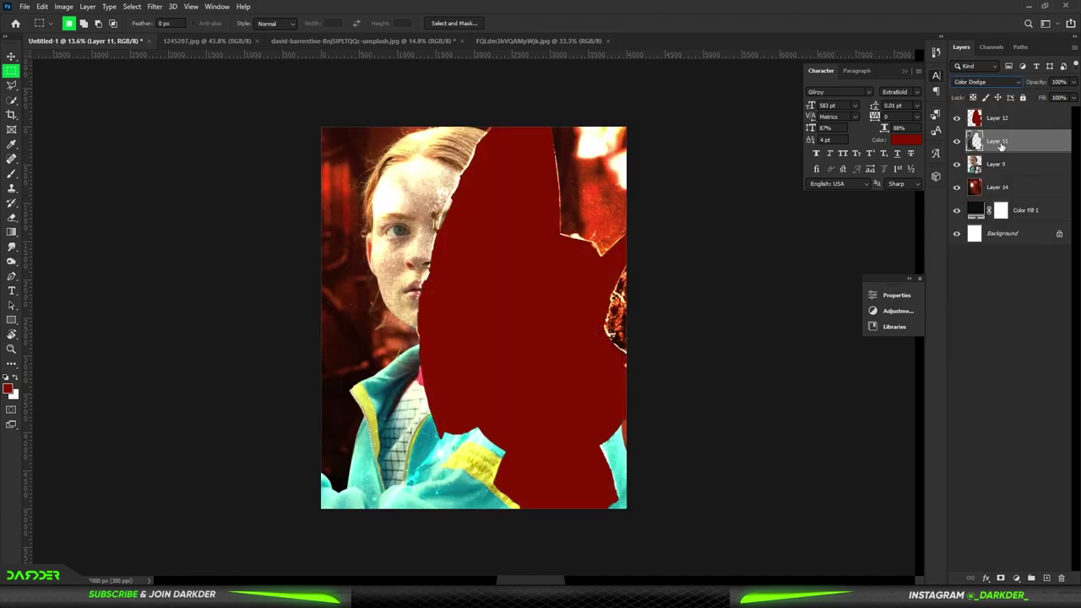
- Erase the glass off the girl's forehead and hair, then select her photo layer
left_click(11, 217)
mouse_move(388, 152)
left_mouse_down()
mouse_move(414, 196)
mouse_move(437, 484)
left_mouse_up()
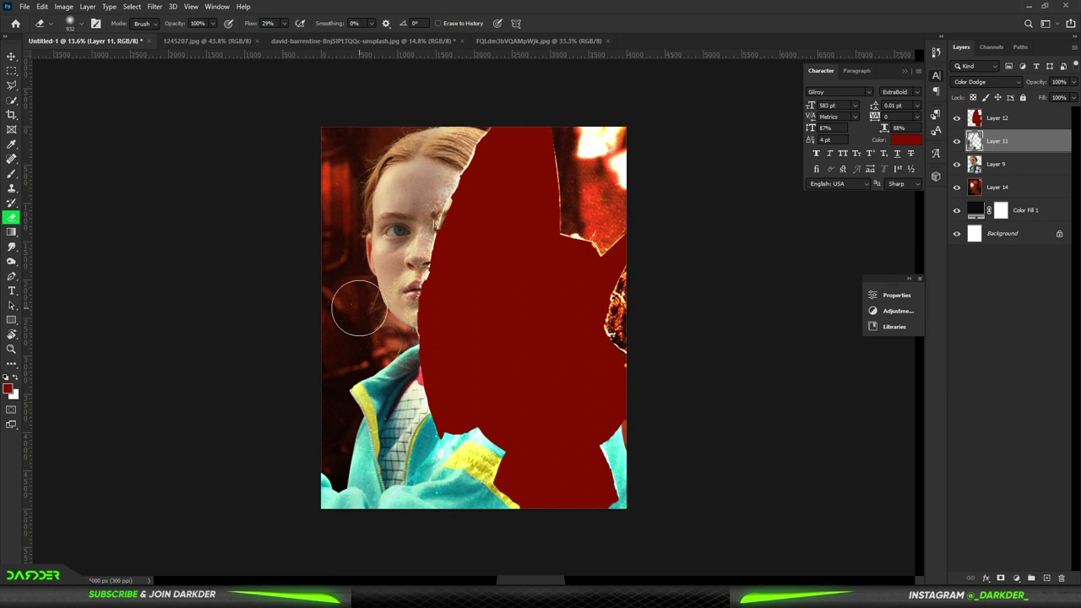
scroll(321, 242, "down", 2)
scroll(354, 109, "up", 3)
key("v")
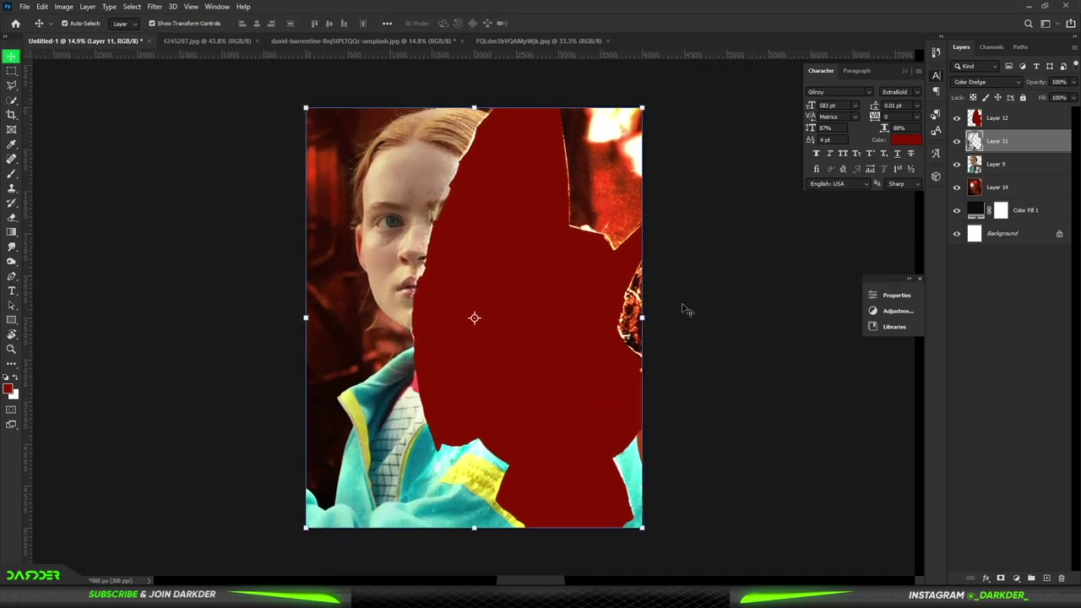
left_click(1018, 172)
left_click(1016, 578)
- Add a Hue/Saturation layer that desaturates the Cyans to -70
left_click(1023, 468)
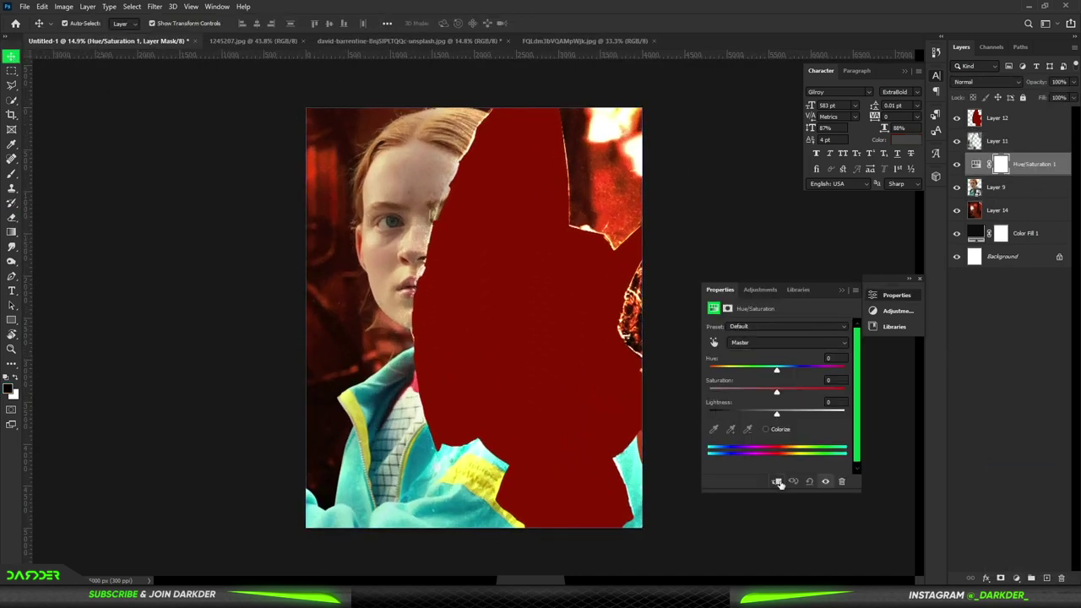
left_click(786, 342)
left_click(759, 378)
left_click_drag(776, 391, 730, 390)
- Desaturate and darken the Yellows range of the jacket stripes
left_click(786, 342)
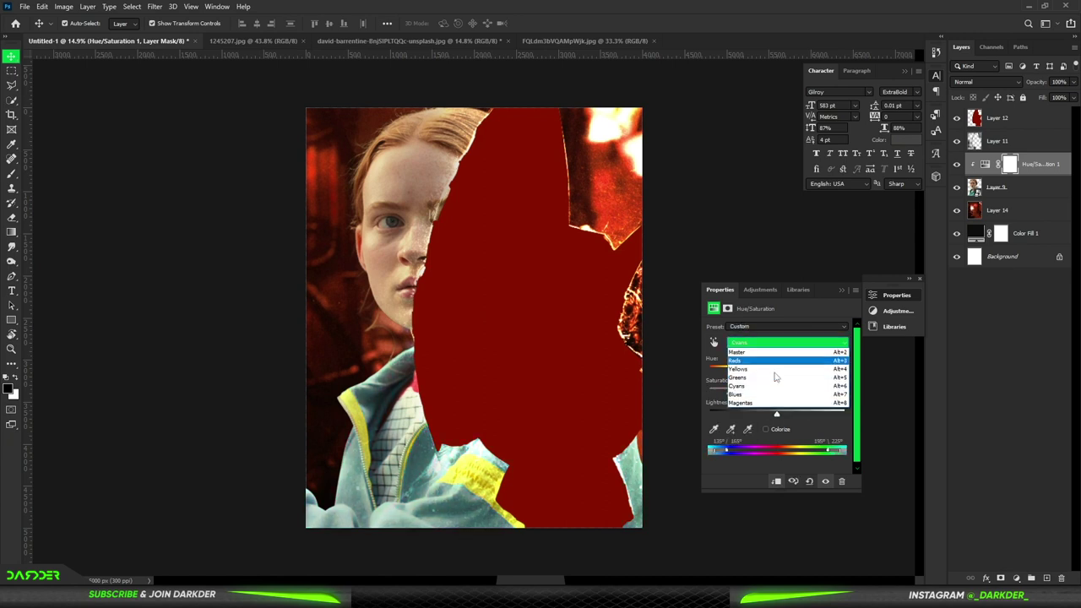
left_click(769, 384)
key("Down")
left_click(785, 342)
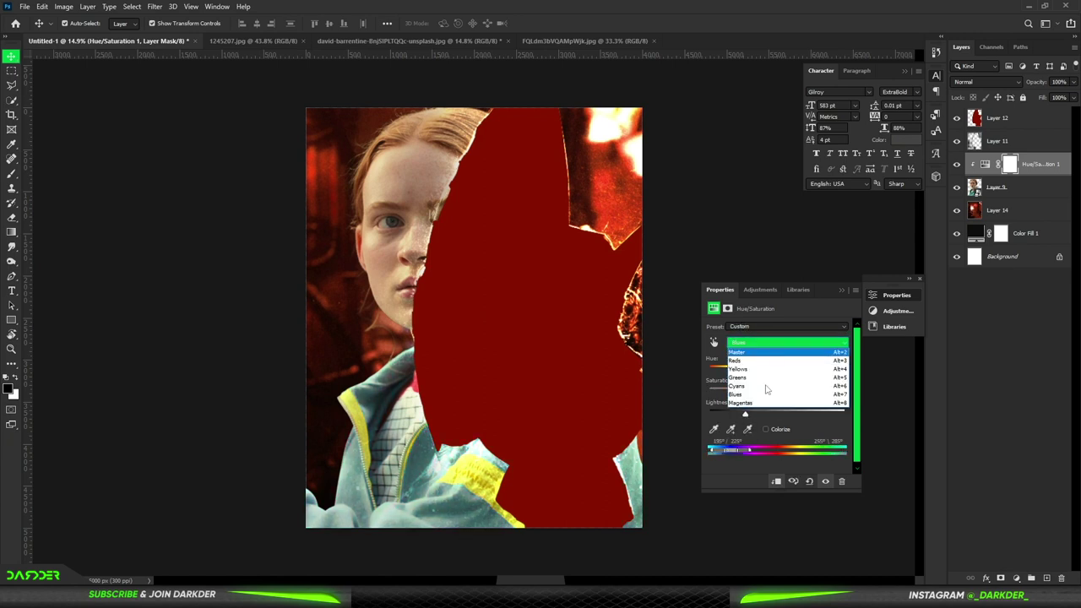
left_click(760, 385)
left_click(785, 342)
left_click(762, 370)
mouse_move(776, 392)
left_mouse_down()
mouse_move(734, 392)
mouse_move(759, 414)
left_mouse_up()
- Add a second Hue/Saturation layer with lightness about -42
left_click(841, 290)
left_click(1016, 578)
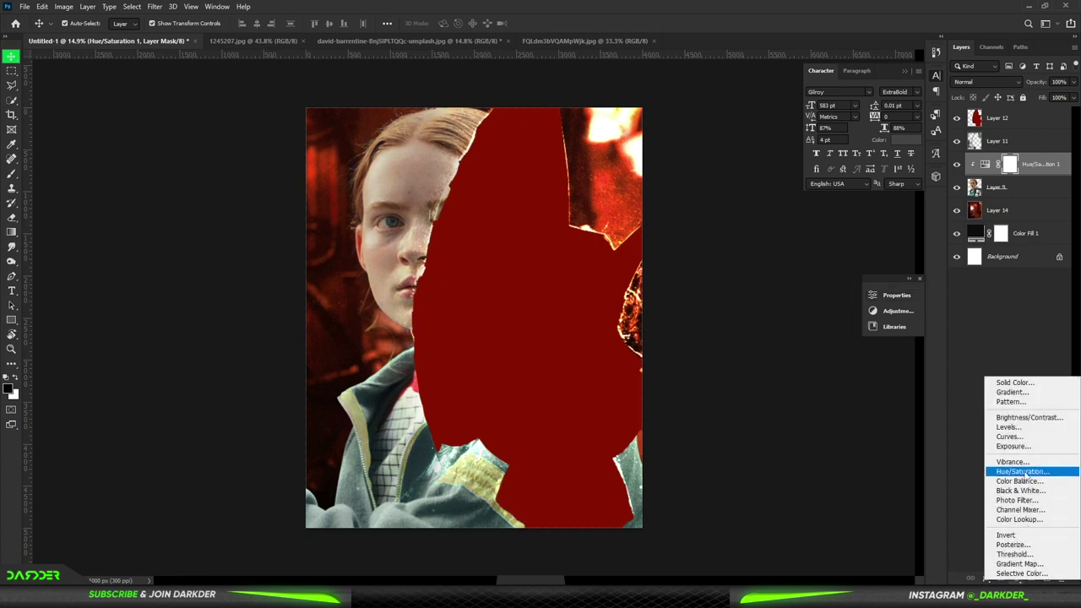
left_click(1022, 472)
left_click_drag(776, 417, 748, 424)
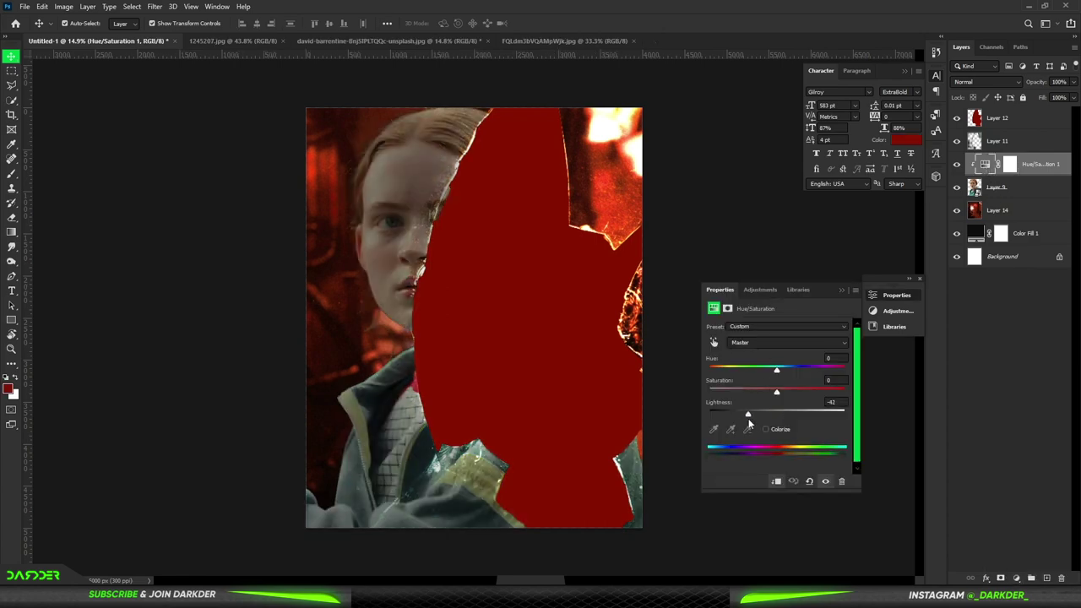
- Add a Curves layer pulled down to dim highlights and midtones
left_click(842, 289)
left_click(1015, 577)
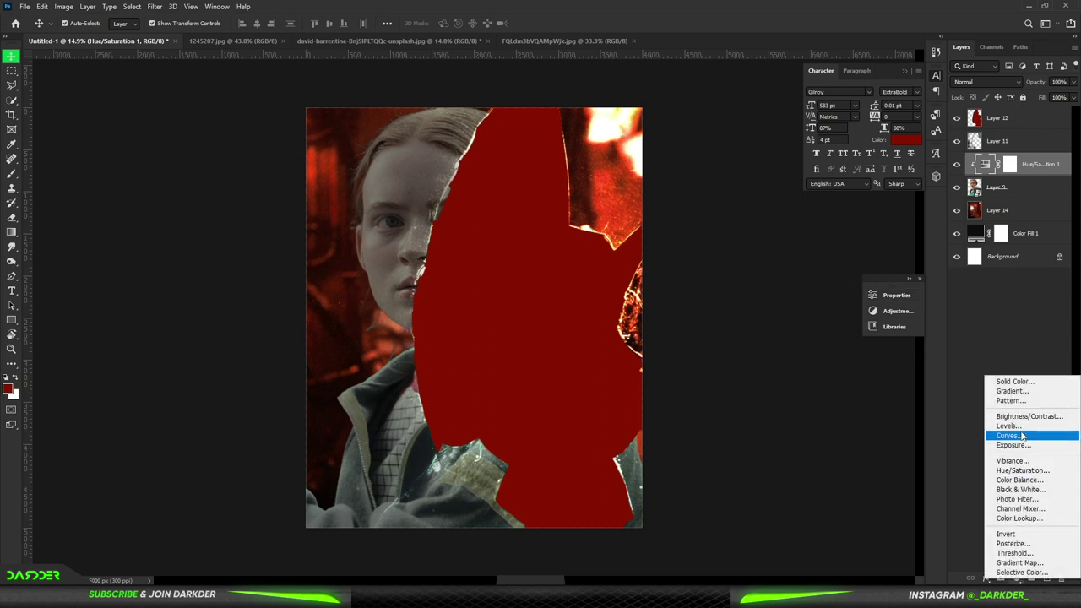
left_click(1021, 436)
left_click_drag(842, 356, 844, 390)
left_click_drag(770, 438, 768, 450)
- Give the red shape layer a black Color Overlay style
left_click(841, 291)
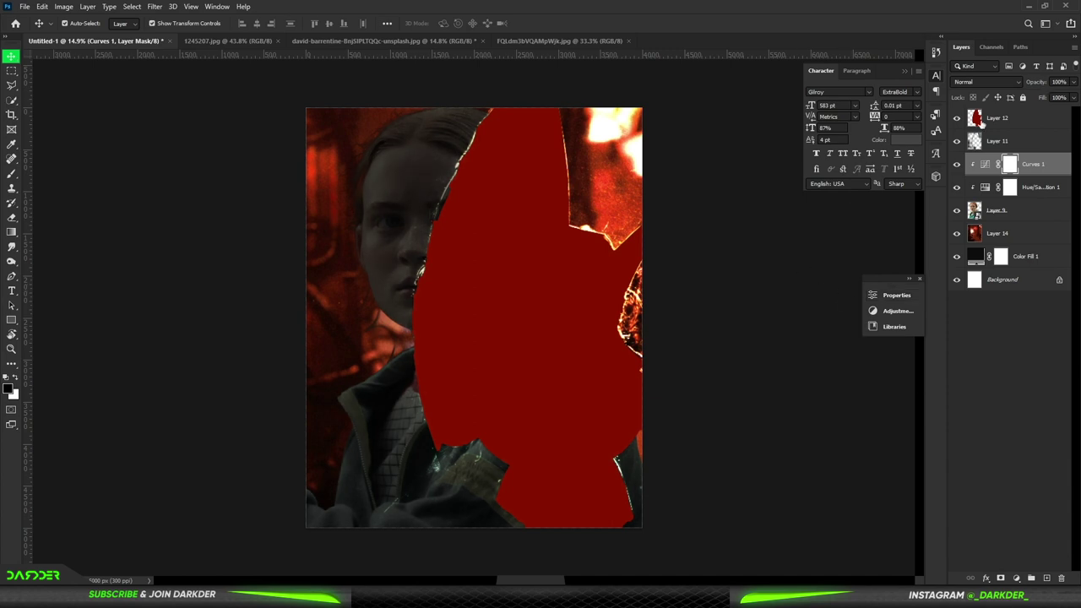
left_click(996, 117)
double_click(1035, 117)
left_click(670, 455)
left_click(907, 346)
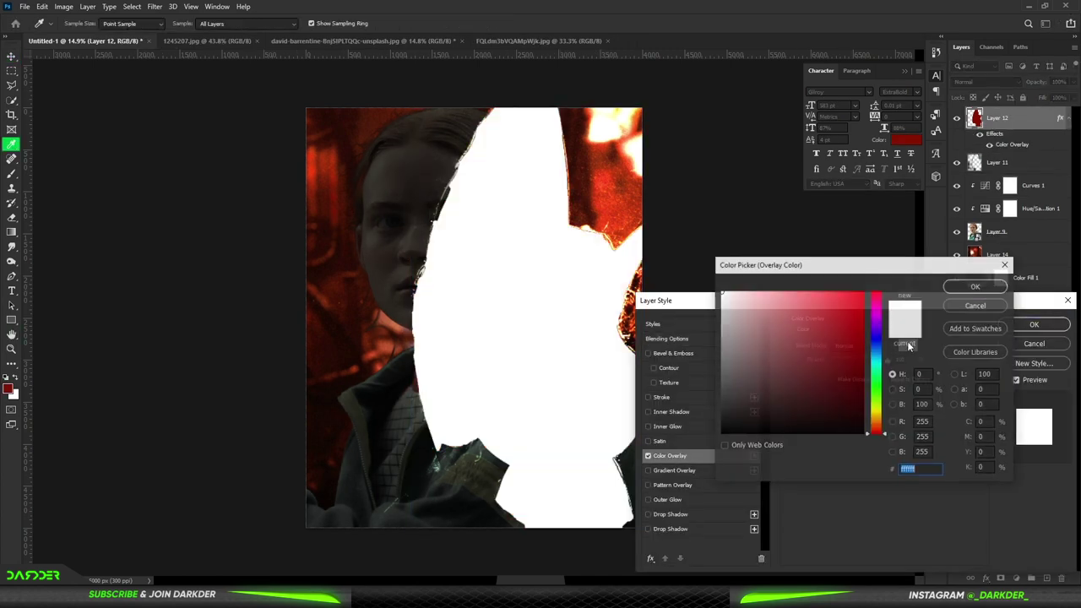
left_click(802, 465)
left_click(972, 284)
left_click(1033, 324)
- Select the Curves layer and add a Solid Color fill layer previewing #FF2400
scroll(295, 229, "down", 1)
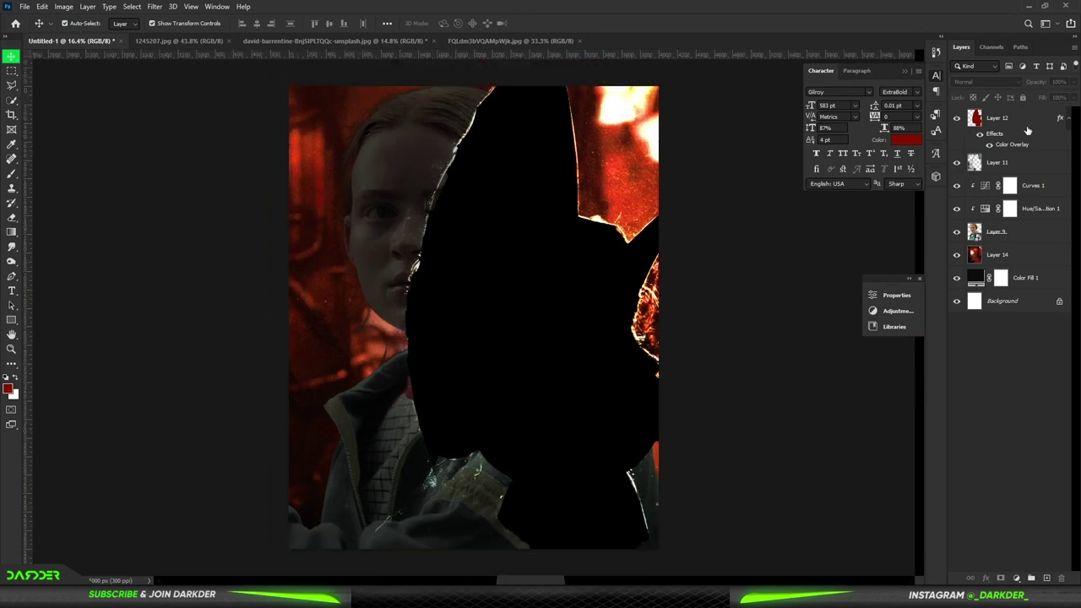
left_click(1034, 186)
scroll(357, 160, "up", 1)
scroll(357, 160, "up", 3)
scroll(442, 246, "down", 4)
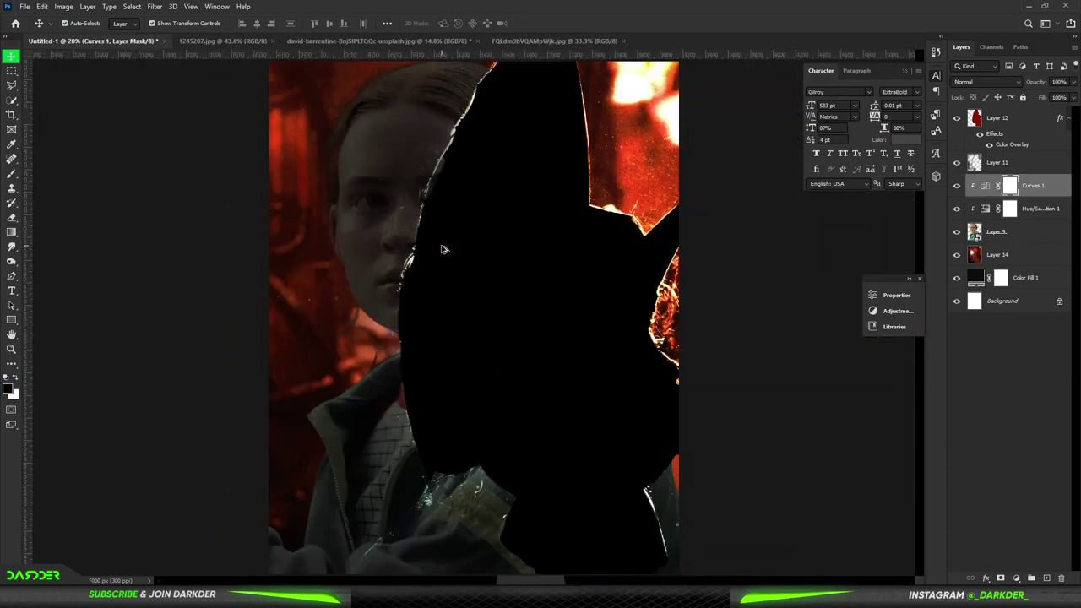
left_click(1016, 578)
left_click(1001, 379)
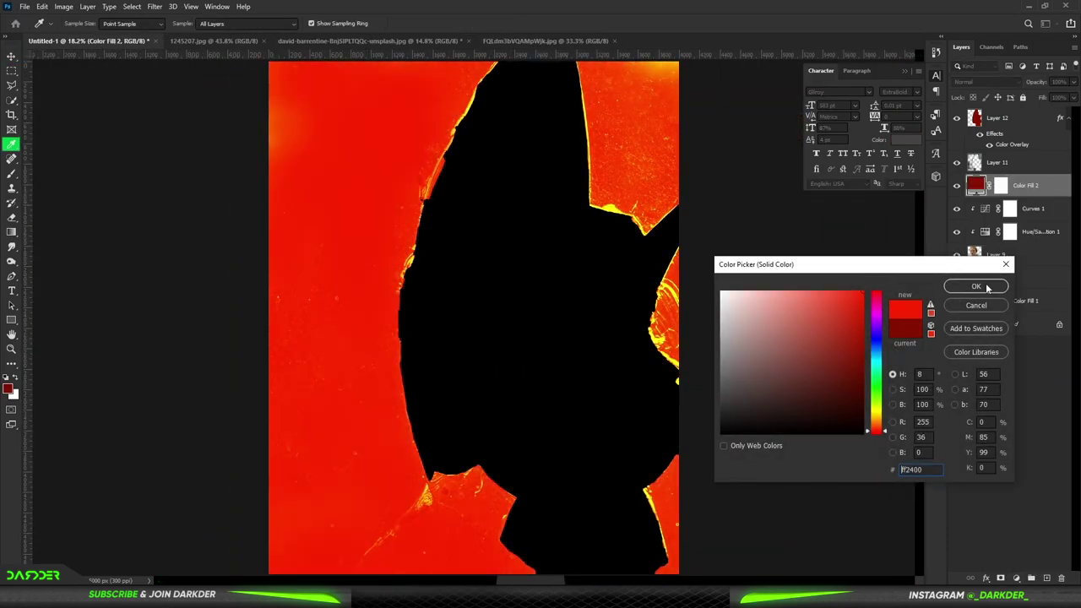
- Blend the red Color Fill 2 in Overlay, letting dark areas show through via Blend If
left_click(975, 286)
left_click(987, 82)
left_click(963, 219)
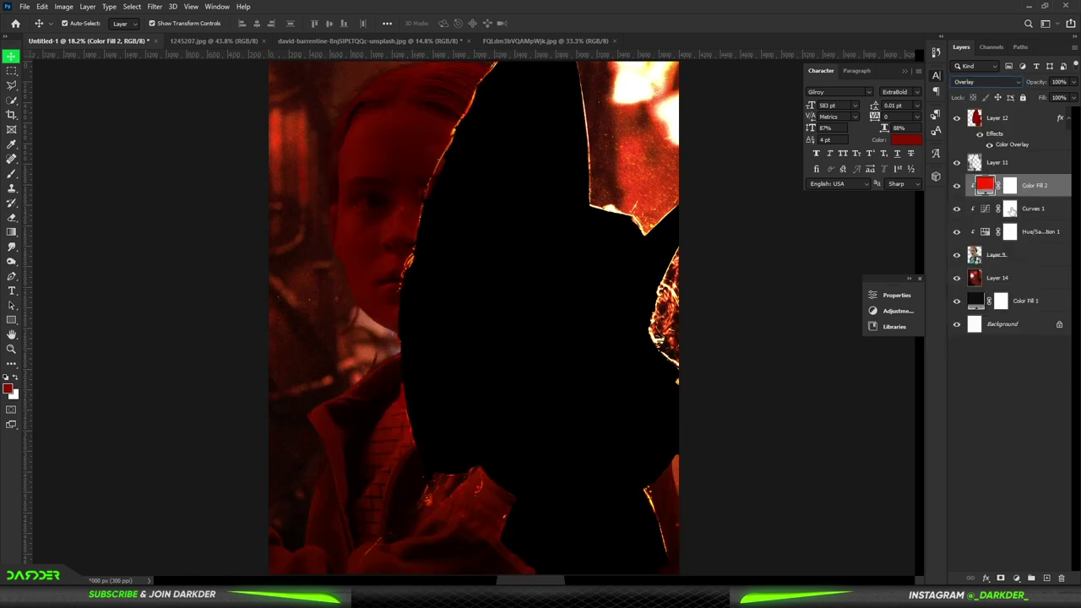
double_click(1055, 193)
left_click_drag(792, 521, 830, 521)
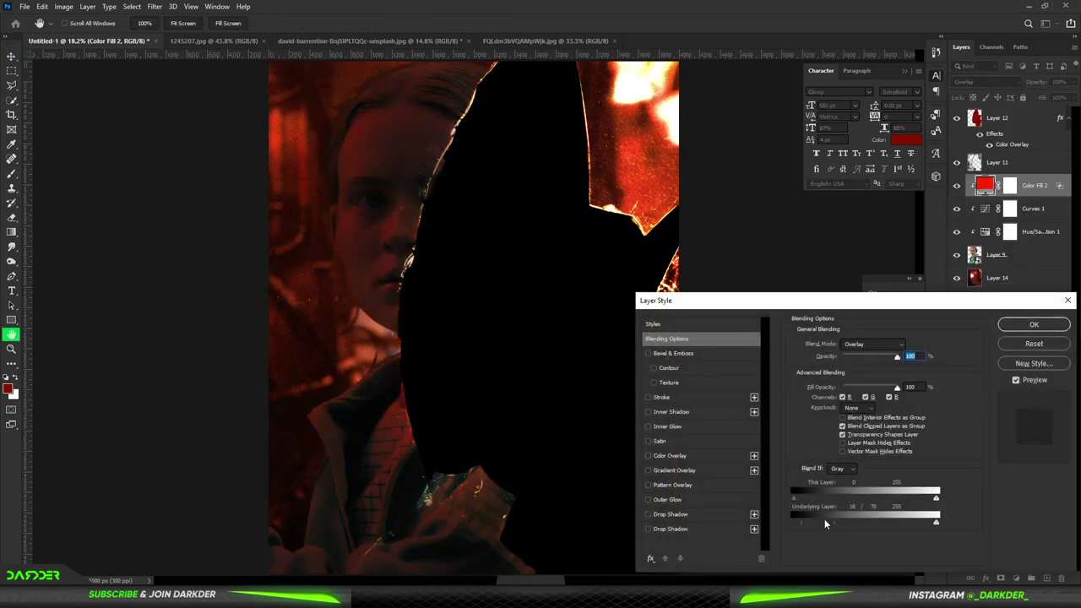
left_click(1034, 324)
- Add a clipped lighter red Color Fill 3 in Hard Light, revealing the girl's face via Blend If
left_click(1016, 578)
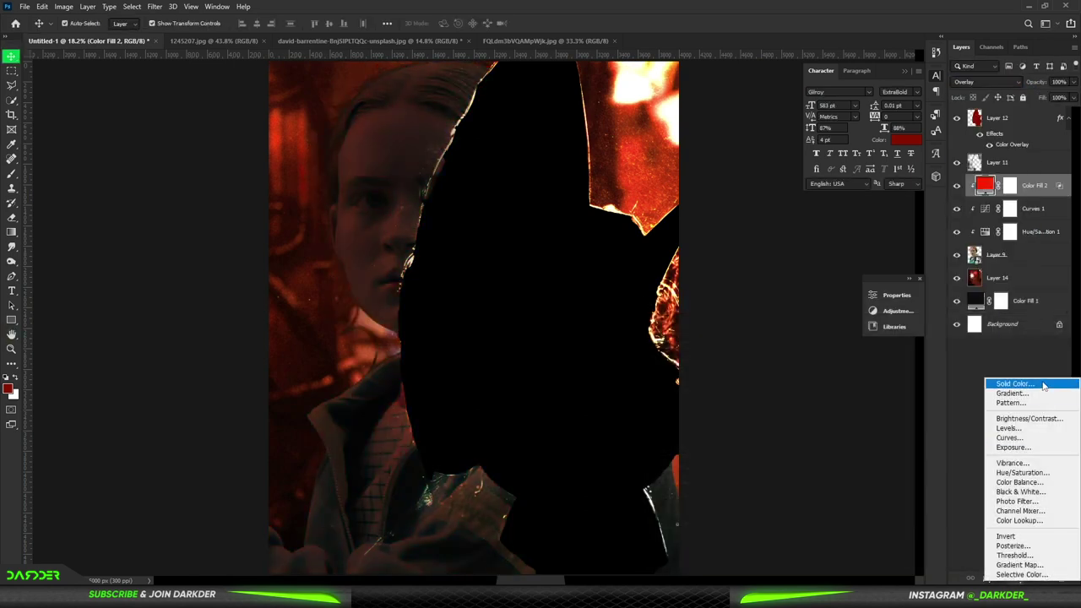
left_click(1013, 384)
left_click(975, 282)
key("ctrl+alt+g")
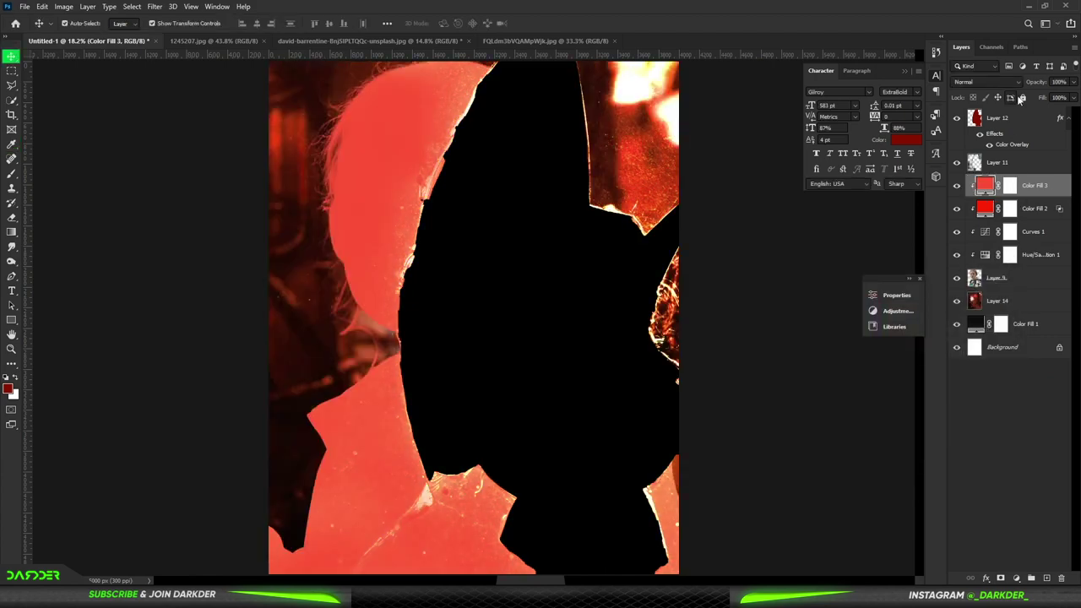
left_click(1014, 82)
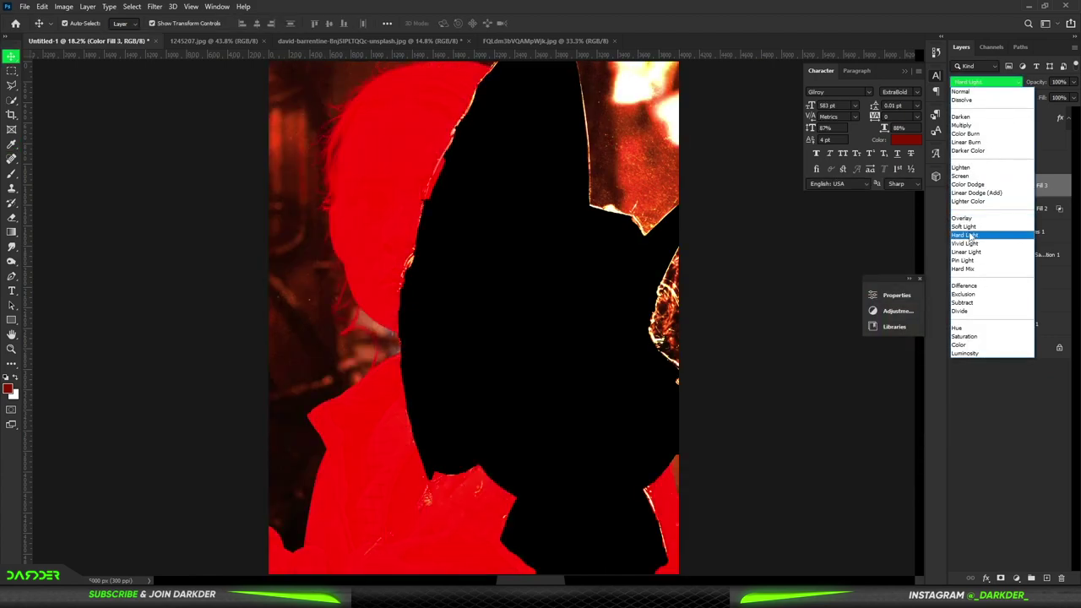
left_click(968, 234)
double_click(1060, 184)
left_click_drag(794, 522, 846, 521)
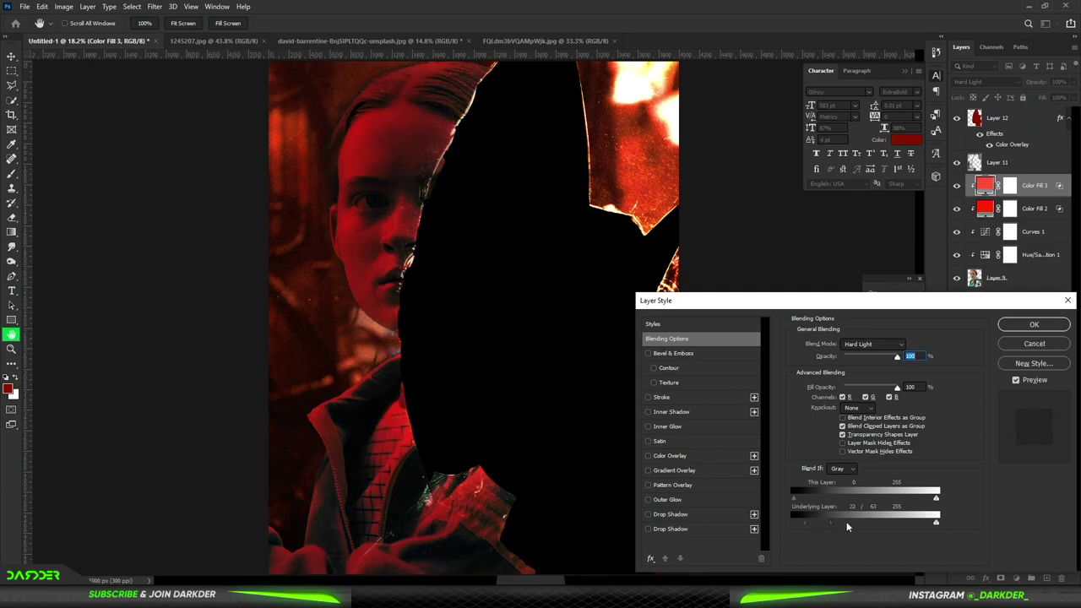
left_click(1024, 331)
double_click(984, 184)
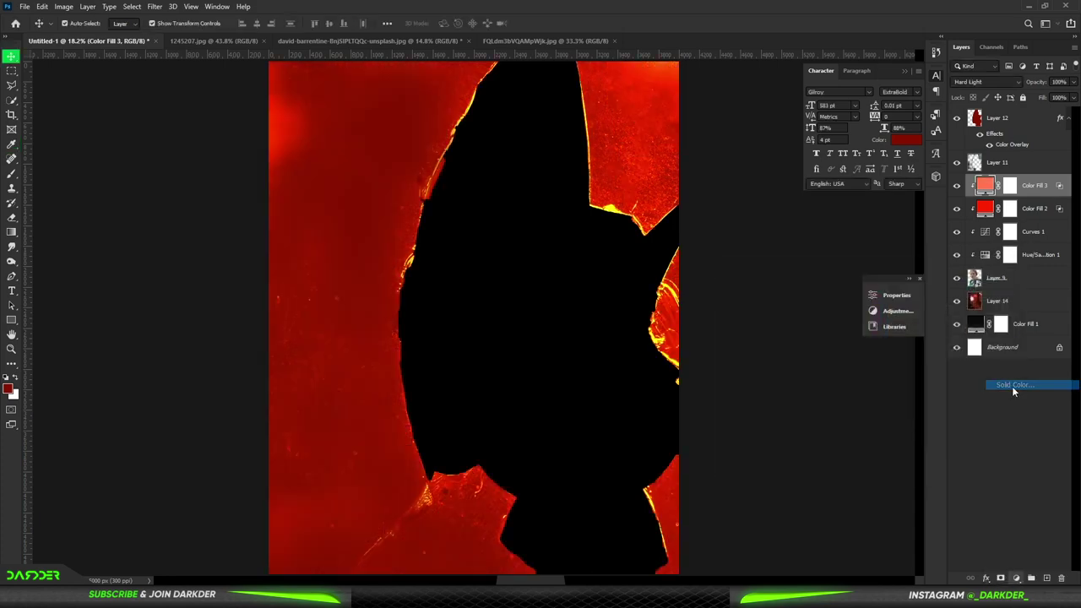
- Add Color Fill 4 in Linear Dodge (Add), with Blend If letting the face show through
left_click(1013, 386)
left_click(977, 284)
left_click(984, 82)
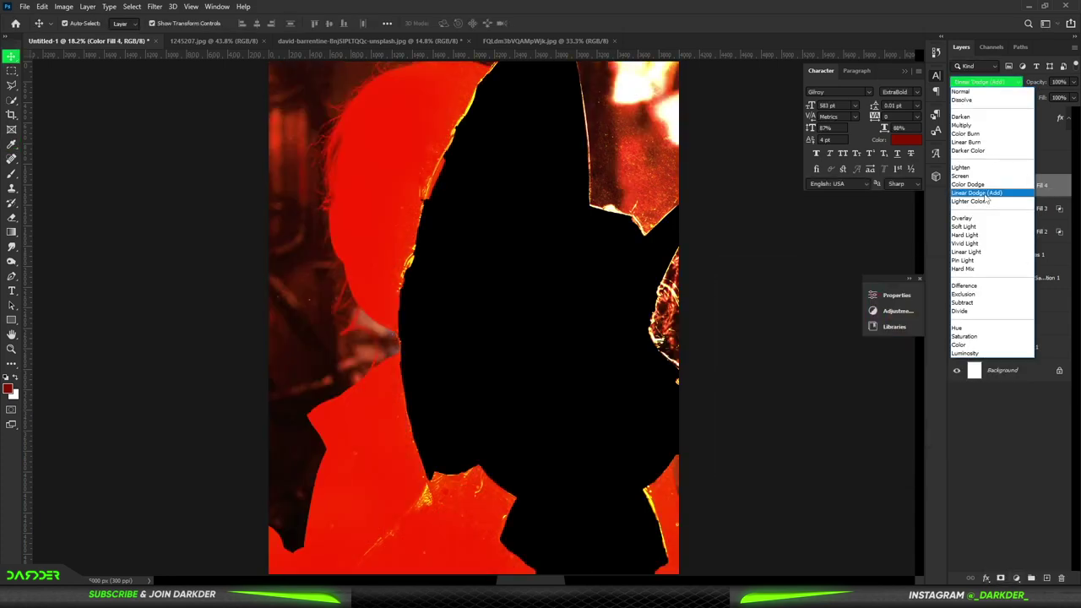
left_click(986, 193)
double_click(1052, 194)
mouse_move(792, 521)
left_mouse_down()
mouse_move(825, 516)
mouse_move(811, 522)
left_mouse_up()
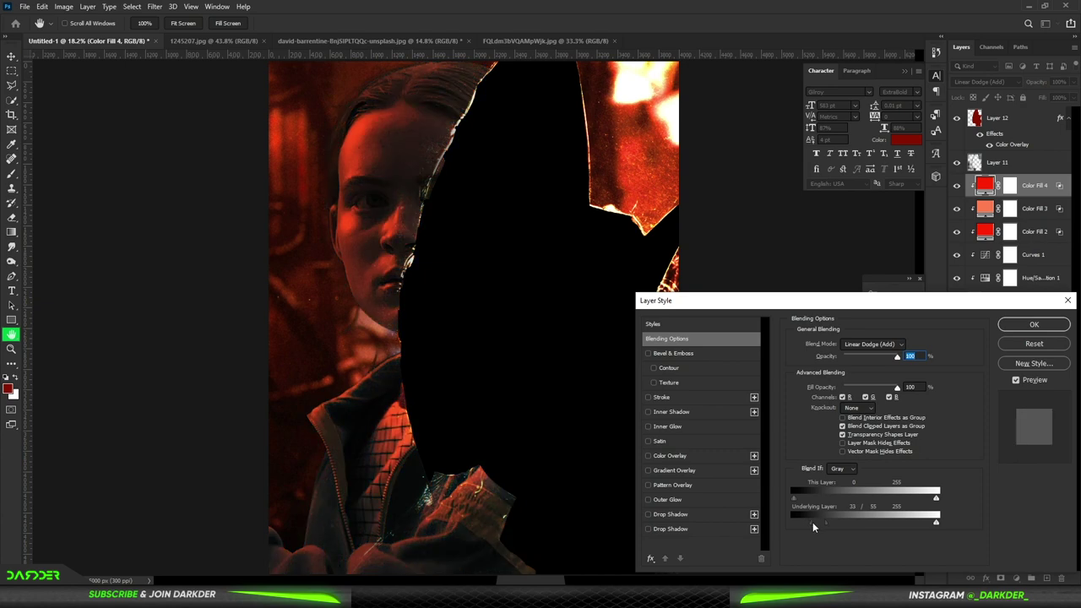
left_click(1032, 326)
- Hide Color Fill 4 with an inverted mask and pick a soft brush, bringing the jacket into view
key("ctrl+i")
key("b")
scroll(427, 179, "up", 2)
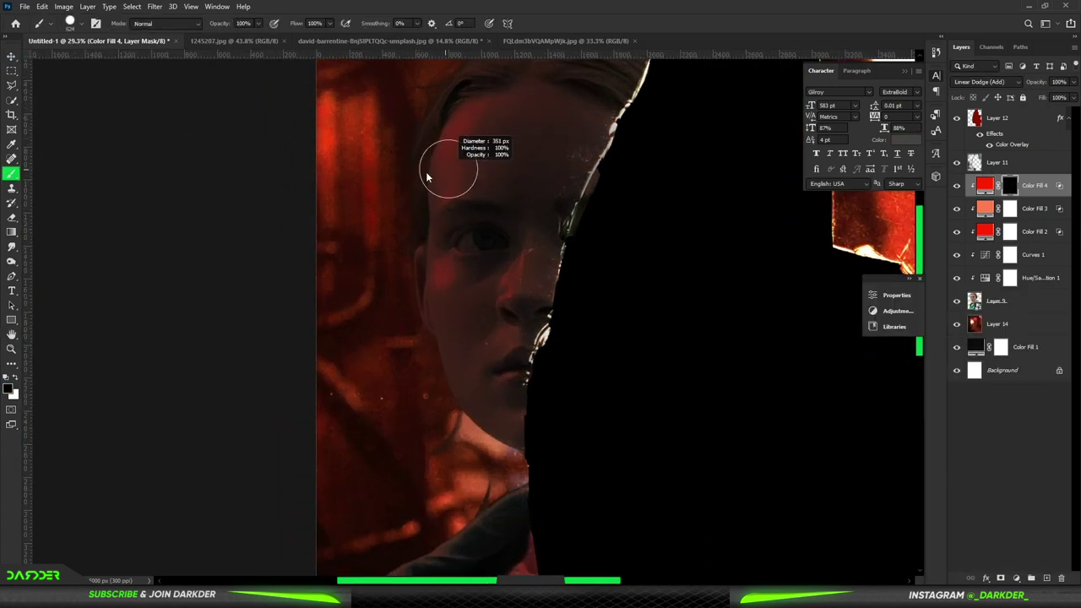
right_click(498, 221)
left_click(449, 191)
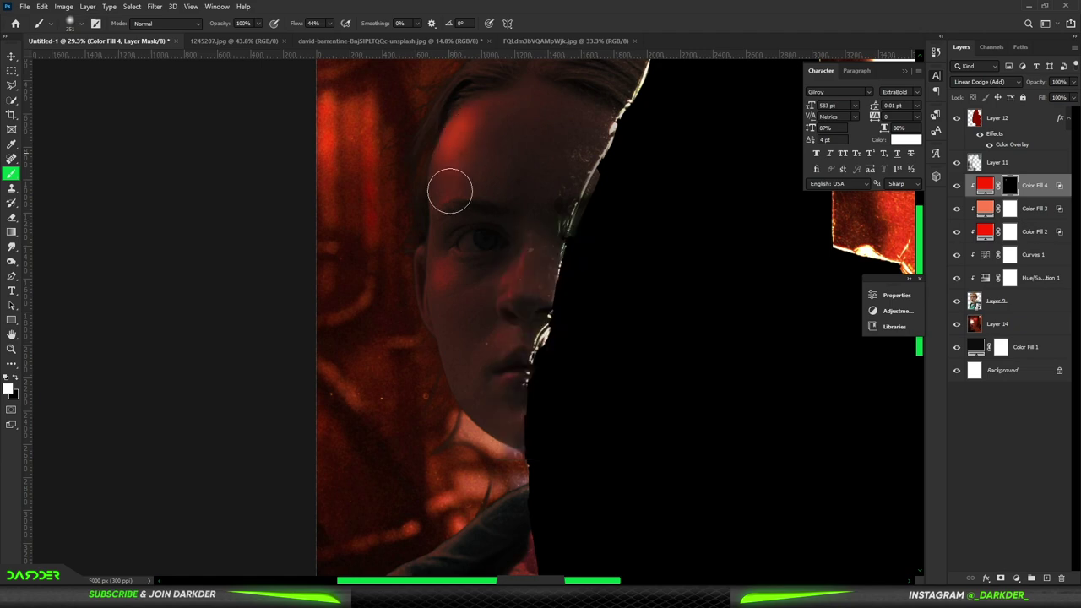
scroll(499, 371, "down", 2)
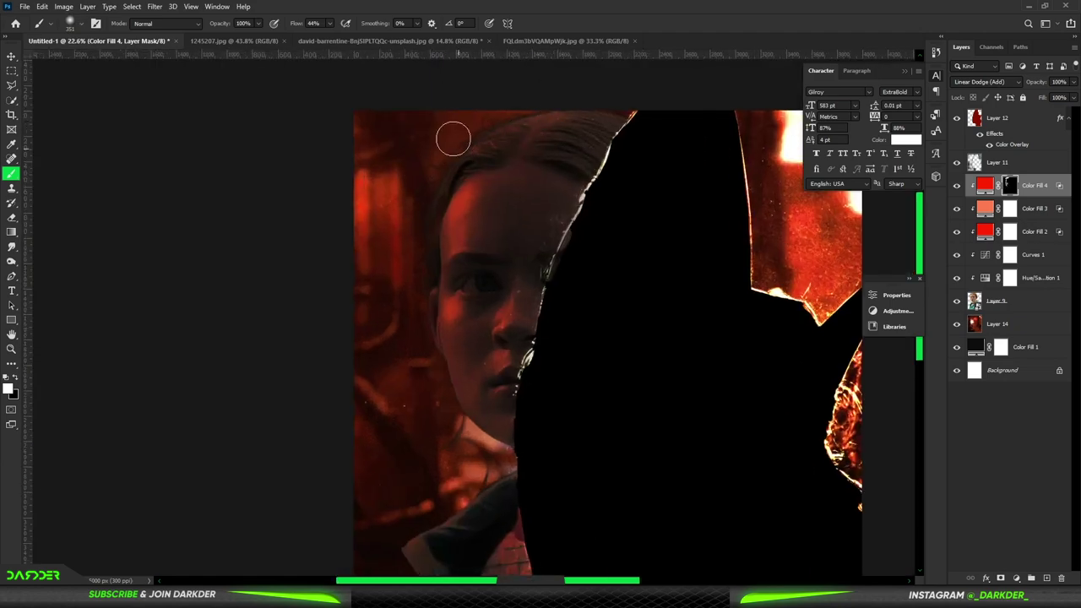
left_click_drag(443, 460, 477, 312)
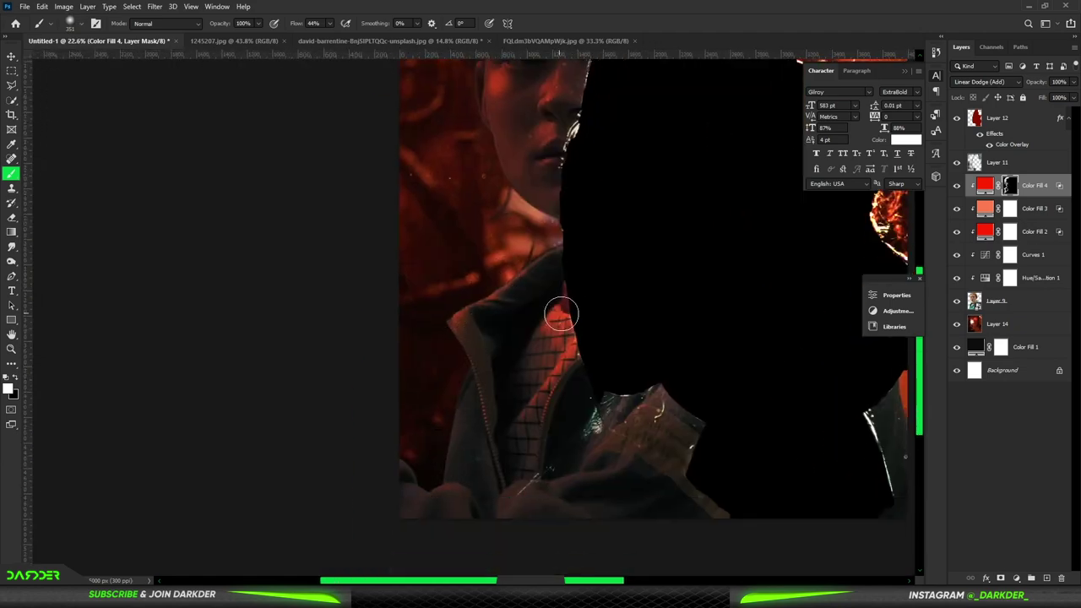
left_click_drag(560, 313, 481, 201)
scroll(630, 441, "down", 3)
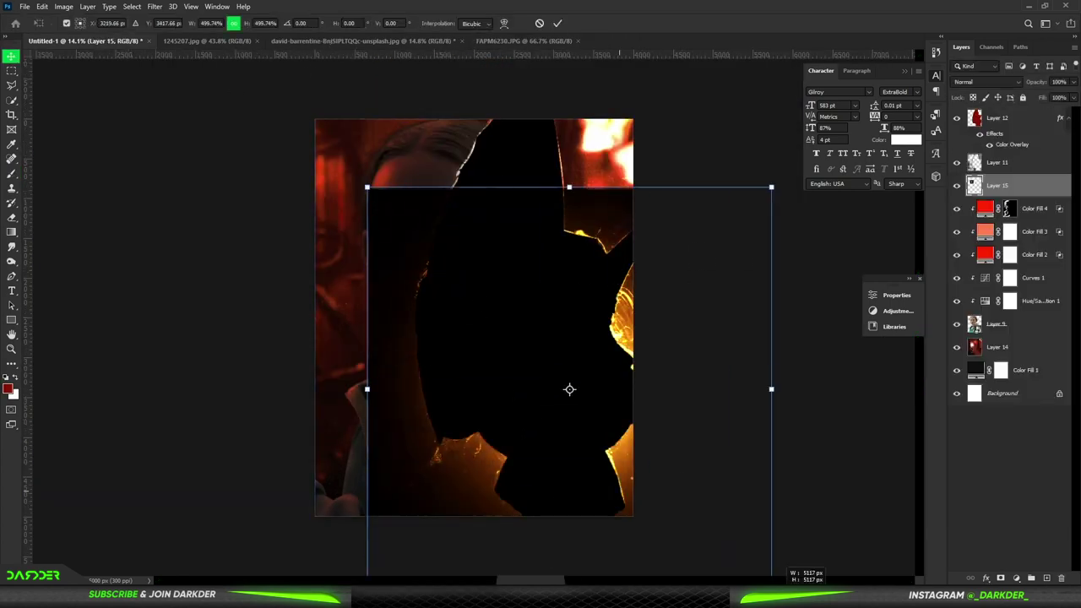
- Move the glow Layer 15 beneath the girl's photo, enlarge it, and blend it in Linear Dodge (Add)
key("ctrl+bracketleft")
key("ctrl+bracketleft")
key("ctrl+bracketleft")
key("ctrl+bracketleft")
key("ctrl+minus")
mouse_move(406, 235)
left_mouse_down()
mouse_move(372, 200)
mouse_move(360, 143)
mouse_move(347, 143)
left_mouse_up()
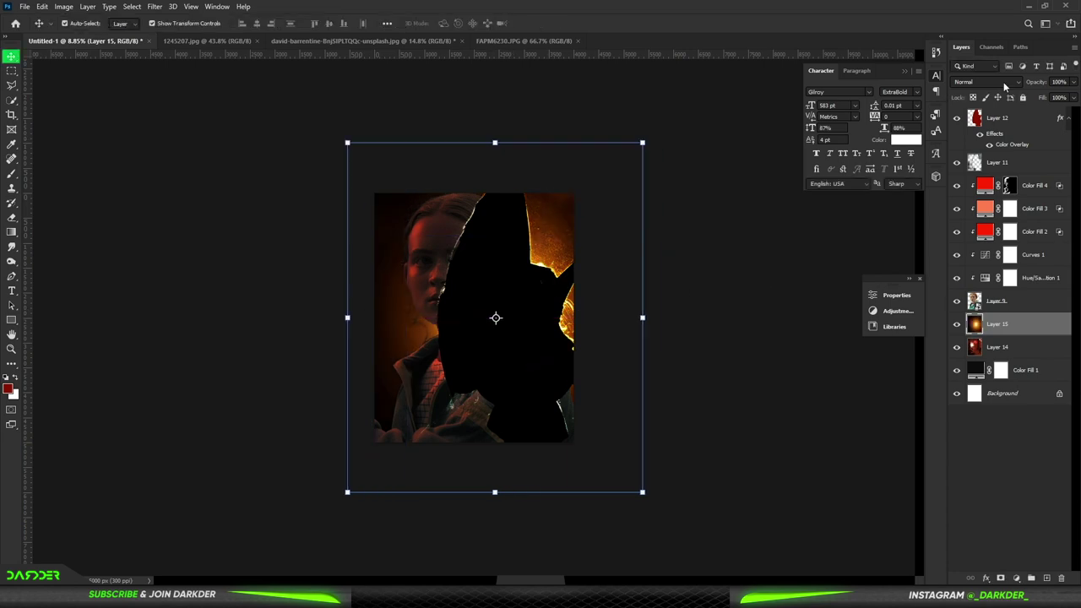
left_click(987, 82)
left_click(980, 193)
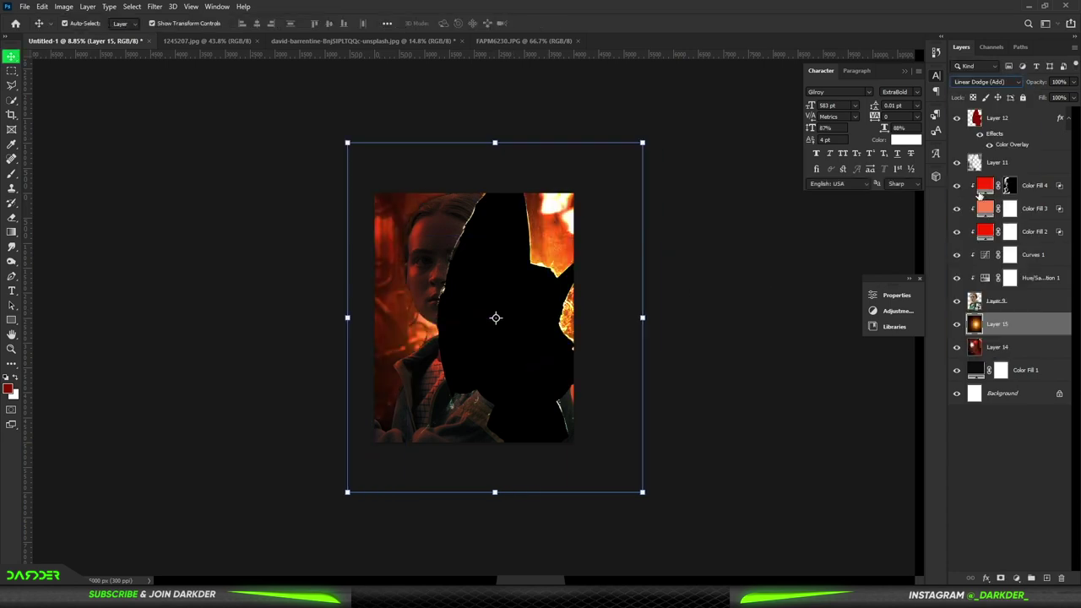
- Try narrowing and tilting the glow layer, then revert to keep it upright
key("ctrl+t")
scroll(322, 324, "up", 2)
left_click_drag(320, 318, 368, 313)
left_click_drag(678, 316, 639, 301)
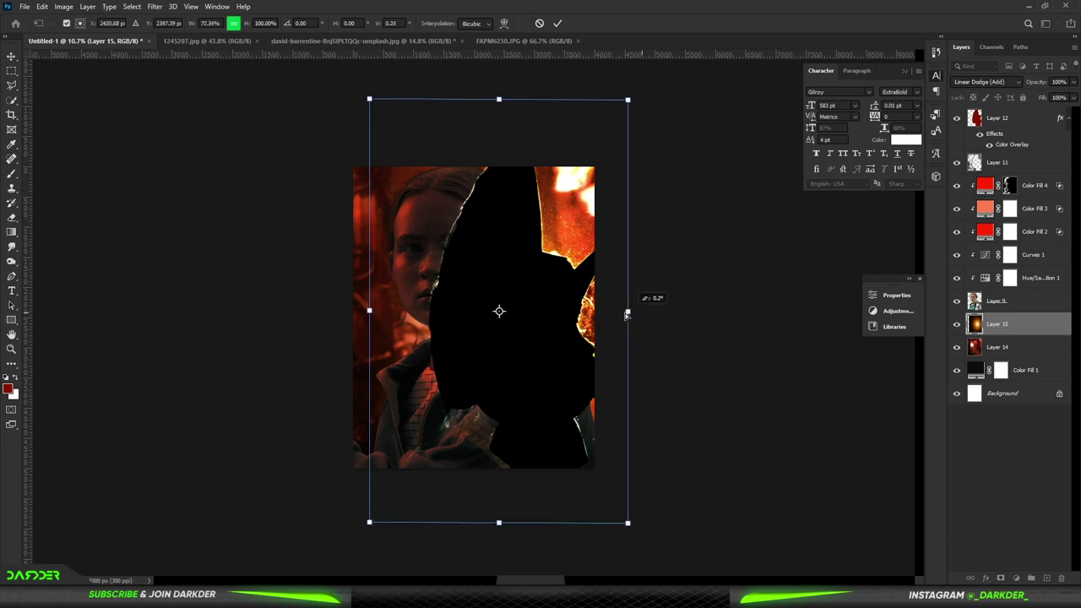
left_click_drag(374, 299, 335, 344)
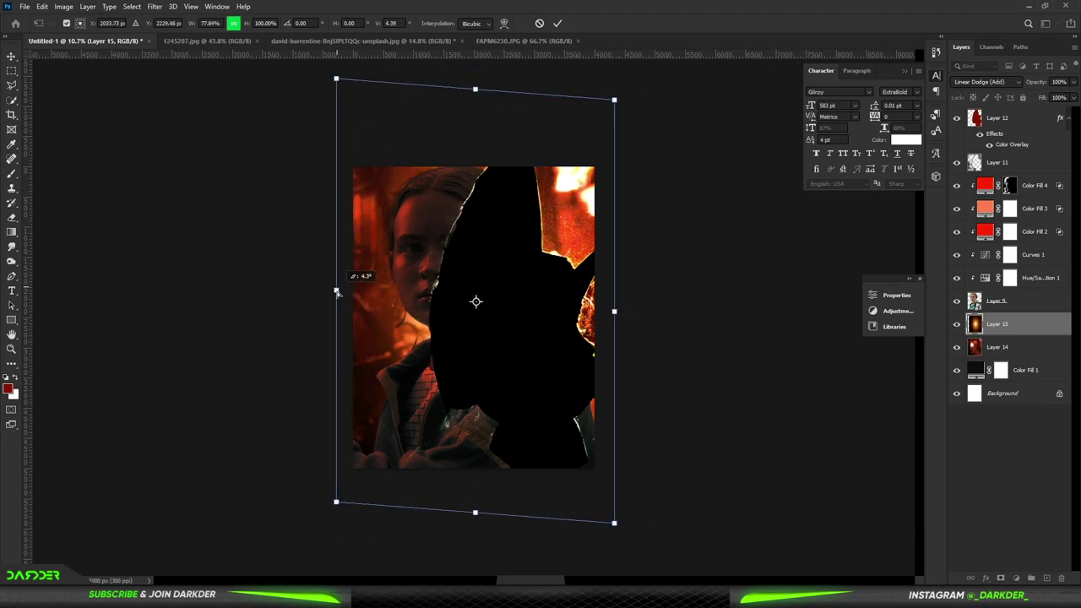
key("ctrl+z")
key("ctrl+z")
key("Escape")
- Add an Exposure layer at +2.44 with inverted mask, painting brightness onto the girl's face and jacket
left_click(1016, 578)
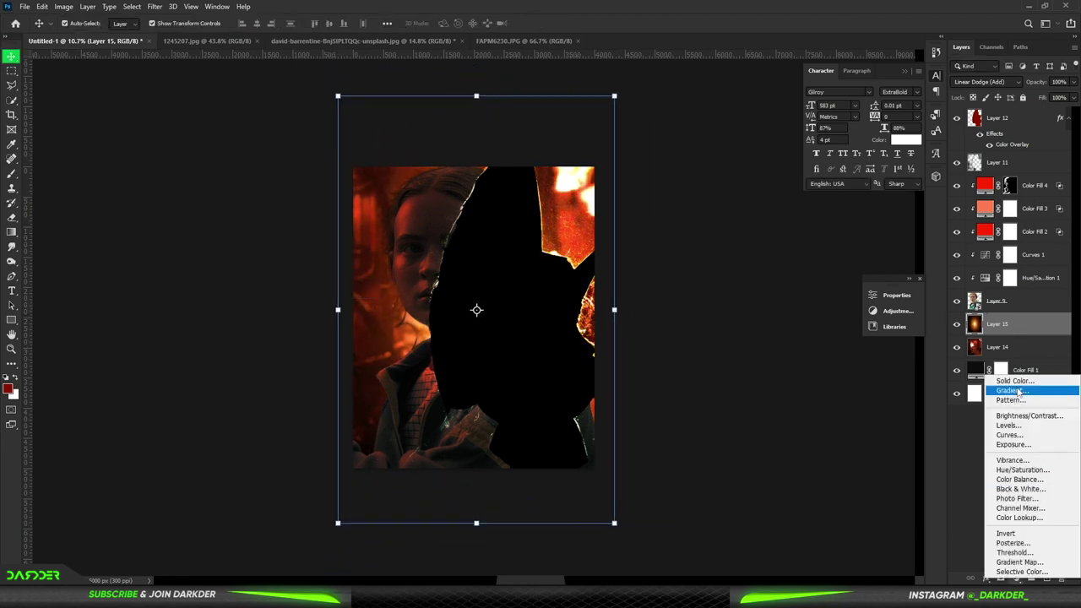
left_click(1013, 445)
left_click_drag(782, 354, 801, 361)
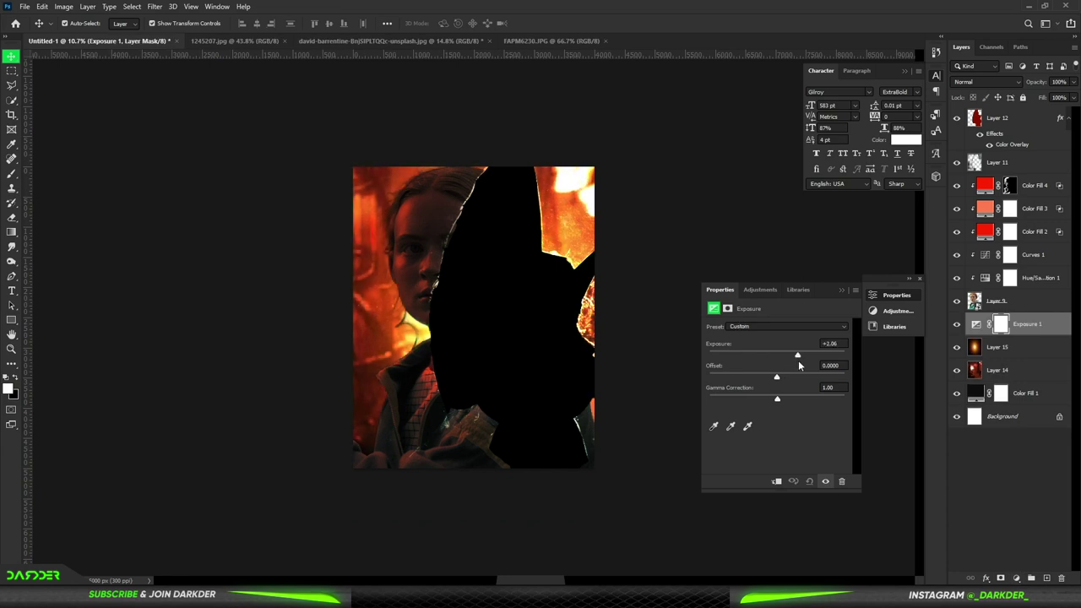
left_click(837, 298)
key("ctrl+i")
key("b")
scroll(362, 141, "up", 2)
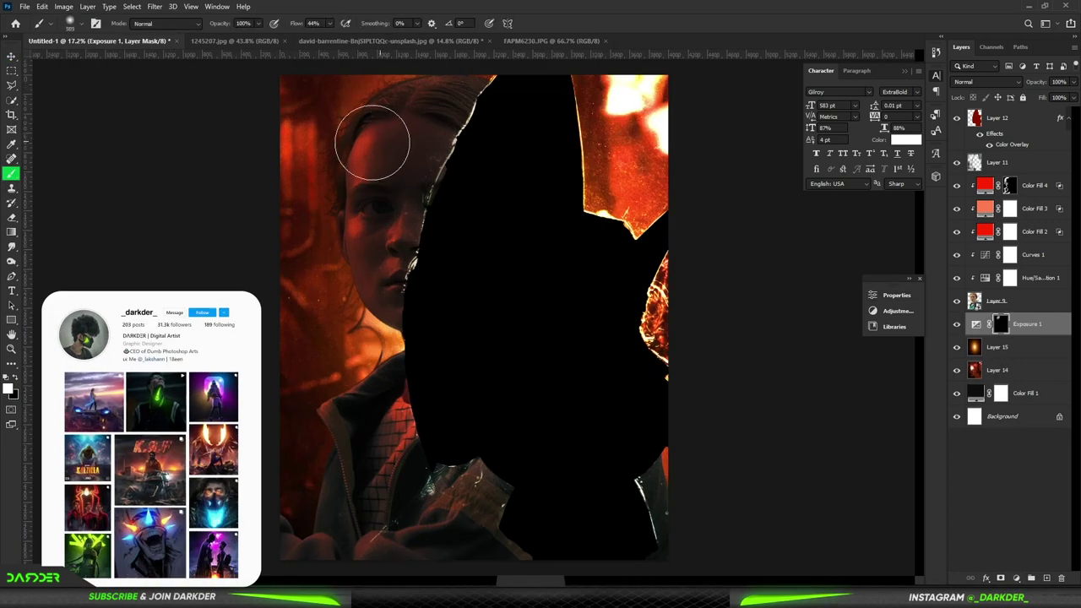
mouse_move(373, 143)
left_mouse_down()
mouse_move(386, 248)
mouse_move(373, 408)
left_mouse_up()
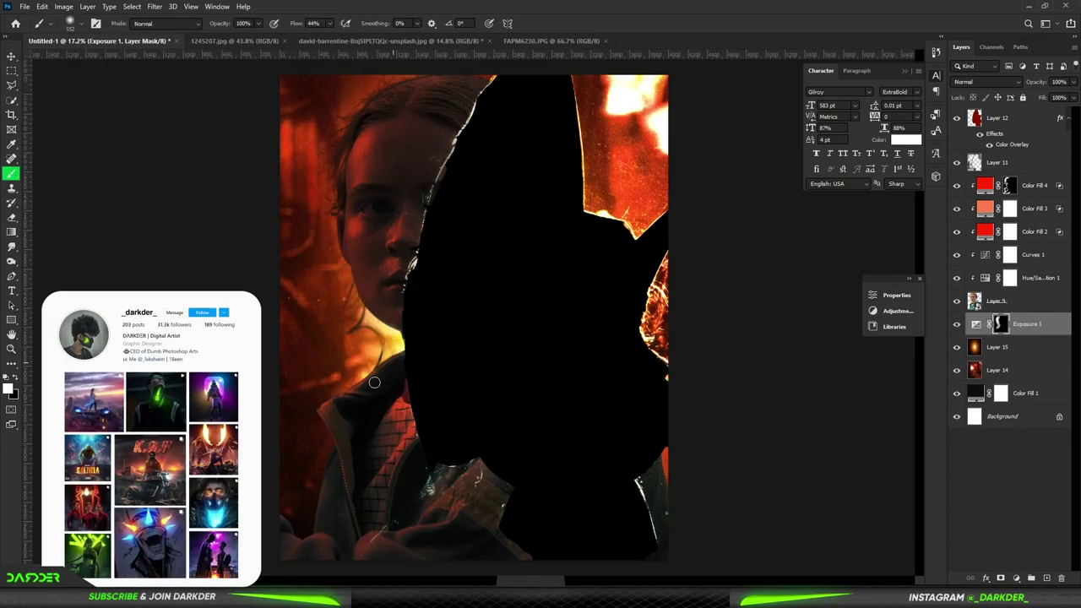
- Switch to the eraser and select the red background layer, Layer 14
scroll(470, 317, "down", 1)
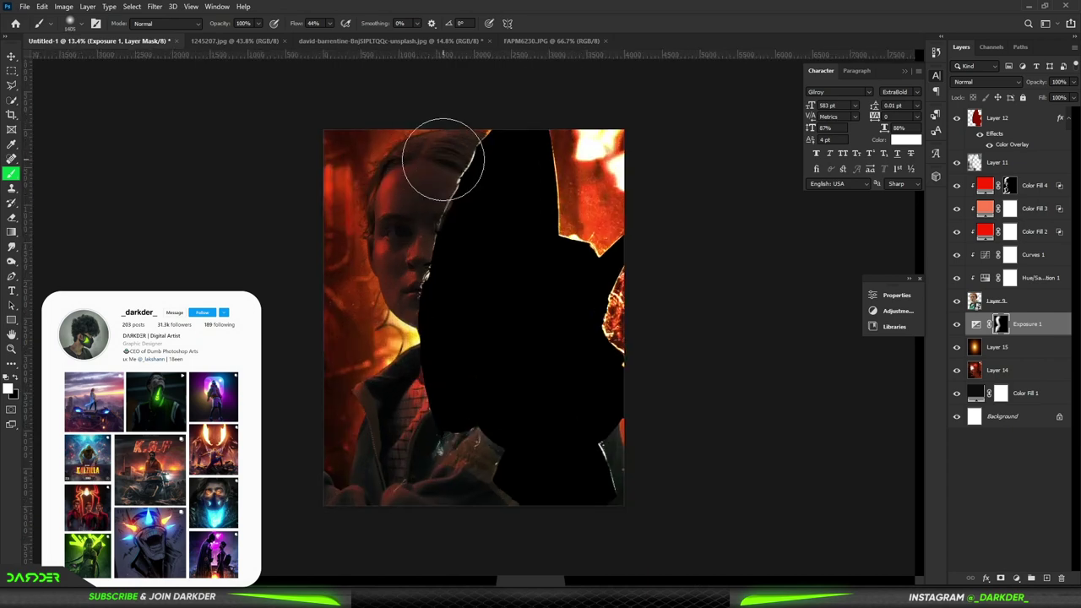
scroll(388, 317, "down", 2)
scroll(557, 287, "up", 1)
key("alt+bracketleft")
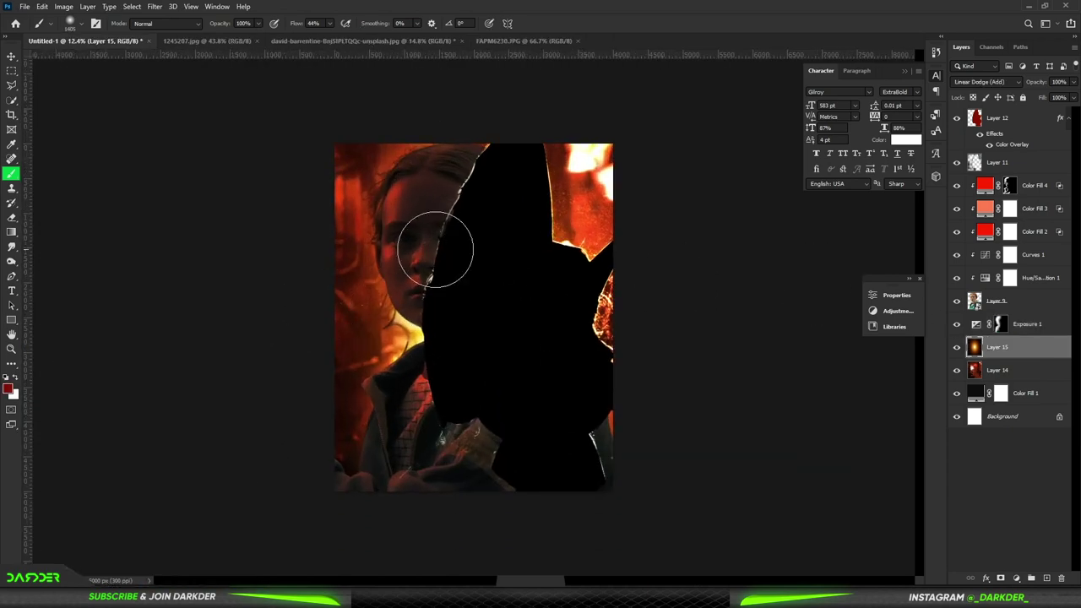
key("e")
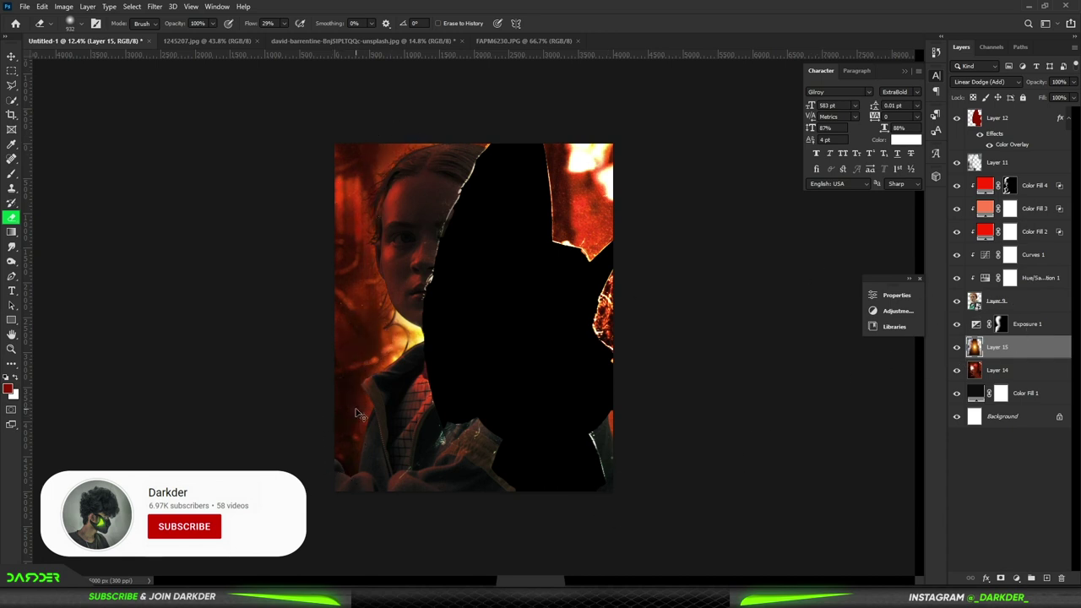
scroll(336, 327, "down", 1)
left_click(1005, 369)
- Add a Curves layer clipped to Layer 14, pulling highlights down to darken the background
left_click(1016, 577)
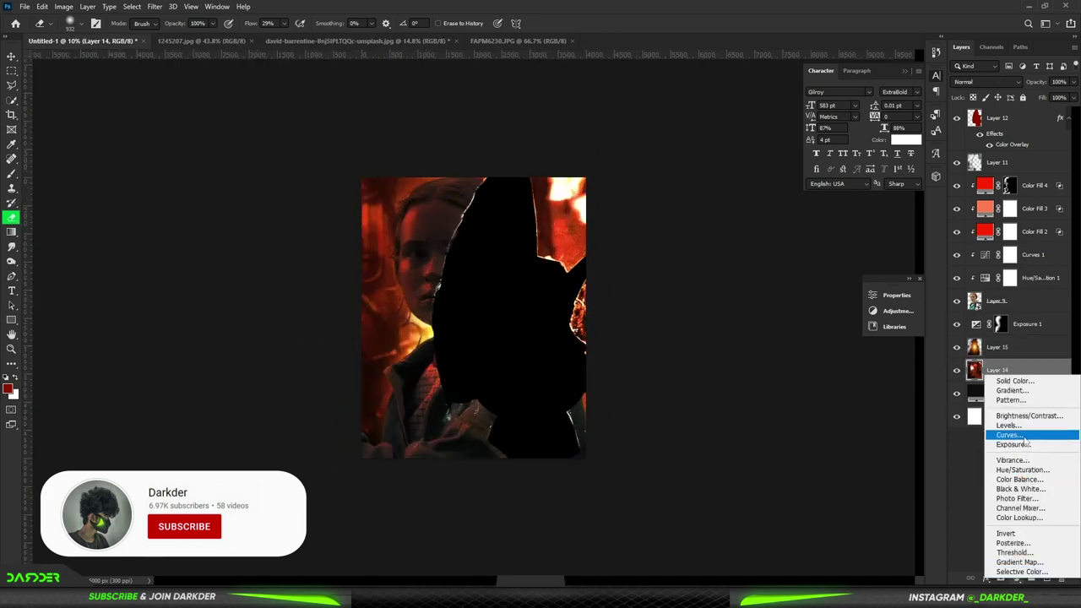
left_click(1013, 427)
left_click(778, 483)
left_click_drag(842, 356, 825, 412)
- Add Exposure 2 at +6.33 with inverted mask, painting it onto the girl's hair, face and shoulder
left_click(981, 329)
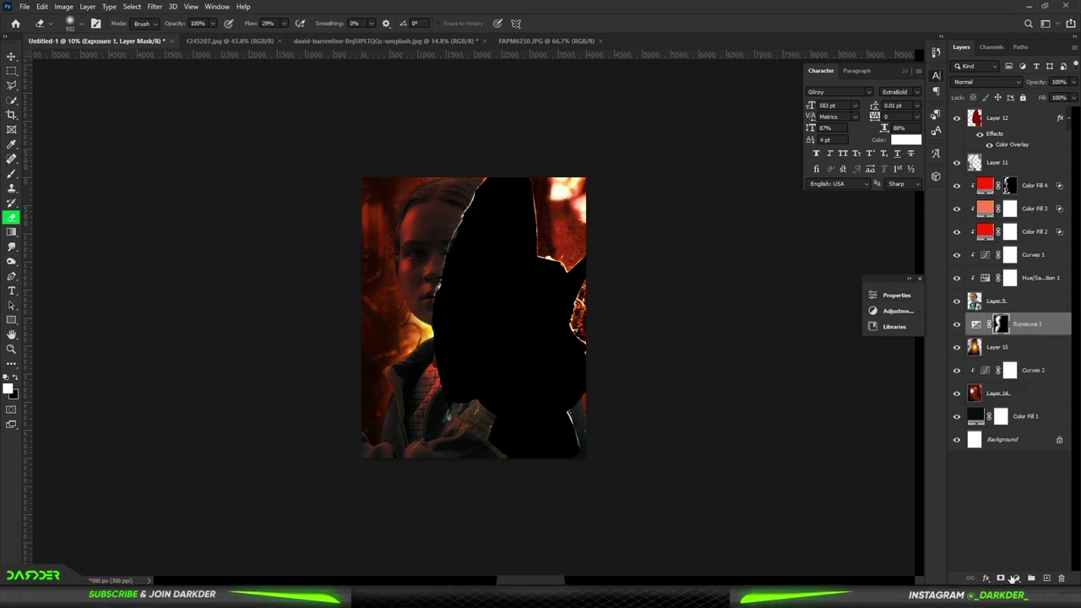
left_click(1015, 577)
left_click(1013, 443)
left_click_drag(776, 354, 820, 355)
key("ctrl+i")
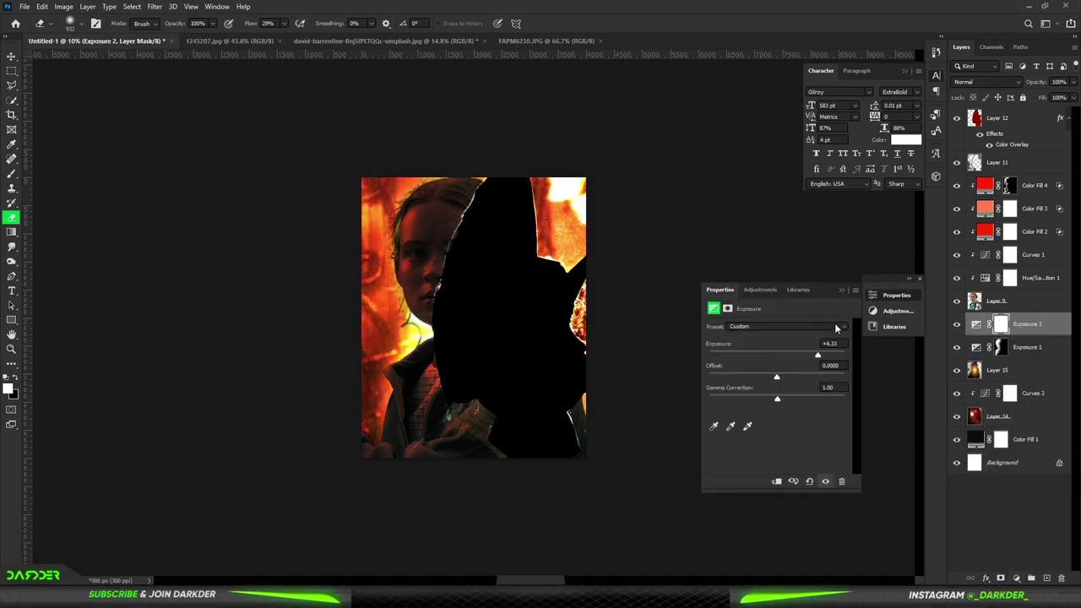
left_click(841, 290)
key("ctrl+0")
left_click(11, 174)
mouse_move(384, 173)
left_mouse_down()
mouse_move(374, 217)
mouse_move(398, 275)
mouse_move(384, 348)
mouse_move(434, 414)
left_mouse_up()
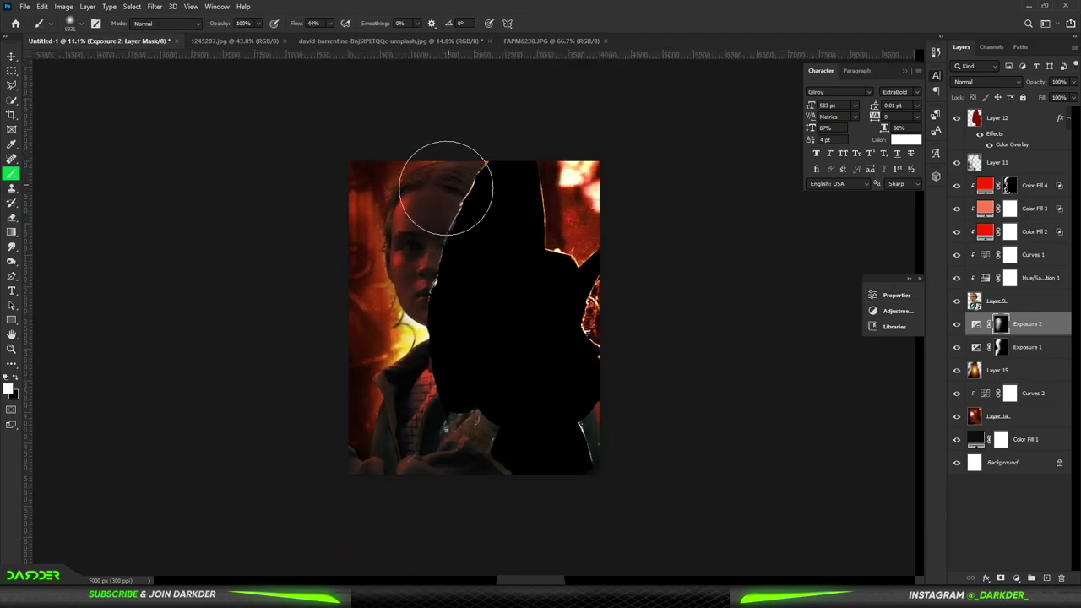
scroll(334, 148, "up", 5)
- Rasterize the girl's smart-object photo, Layer 9, so the Clone Stamp can work on it
left_click(1001, 302)
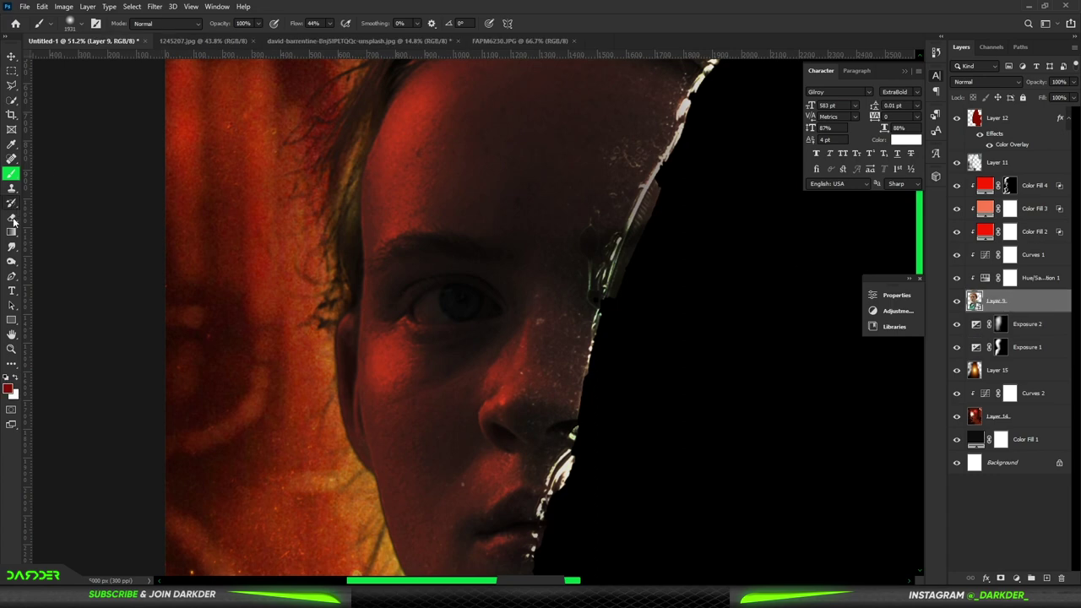
left_click(12, 189)
left_click(415, 124)
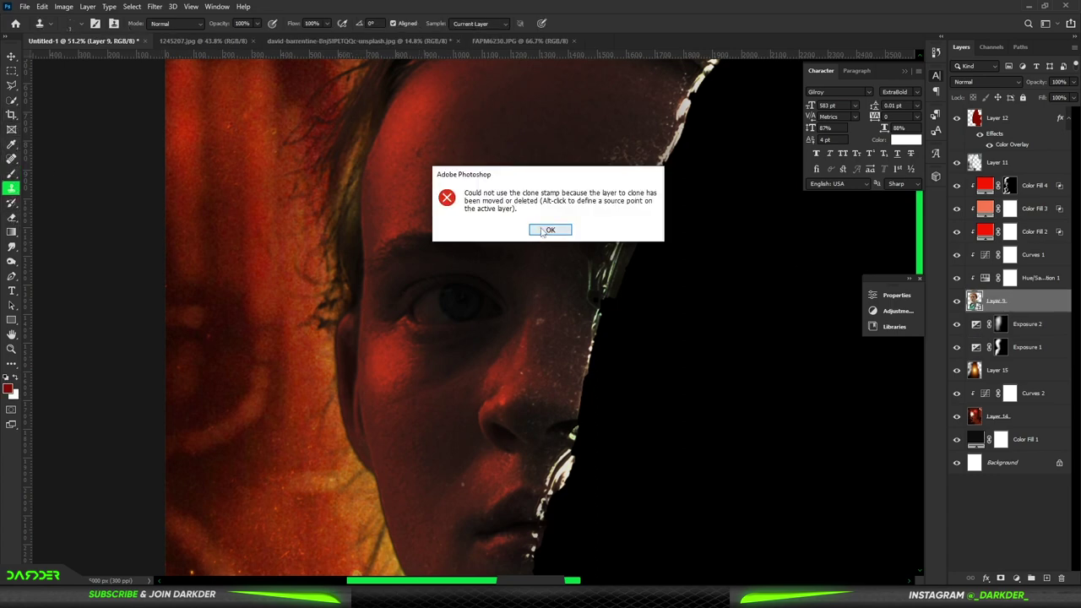
key("Return")
left_click(652, 221)
left_click(549, 229)
left_click(12, 171)
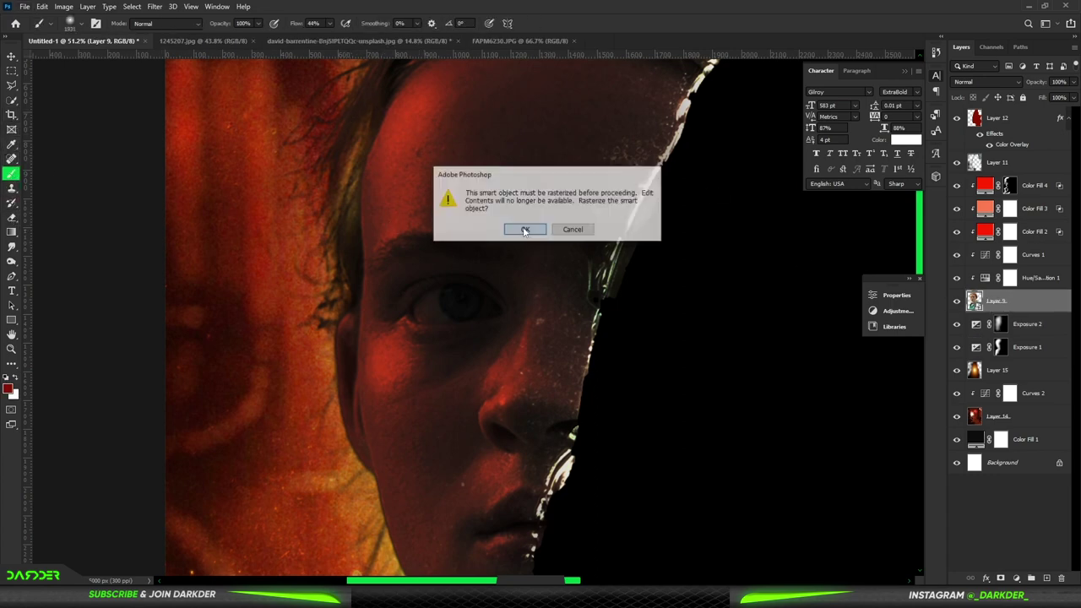
key("Return")
left_click(11, 188)
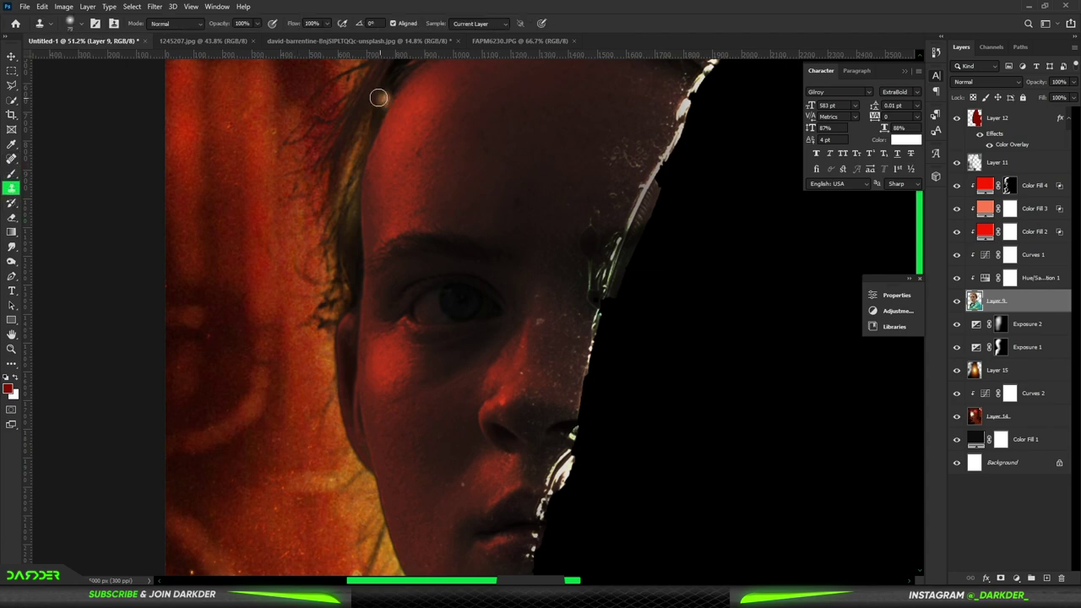
scroll(342, 203, "down", 3)
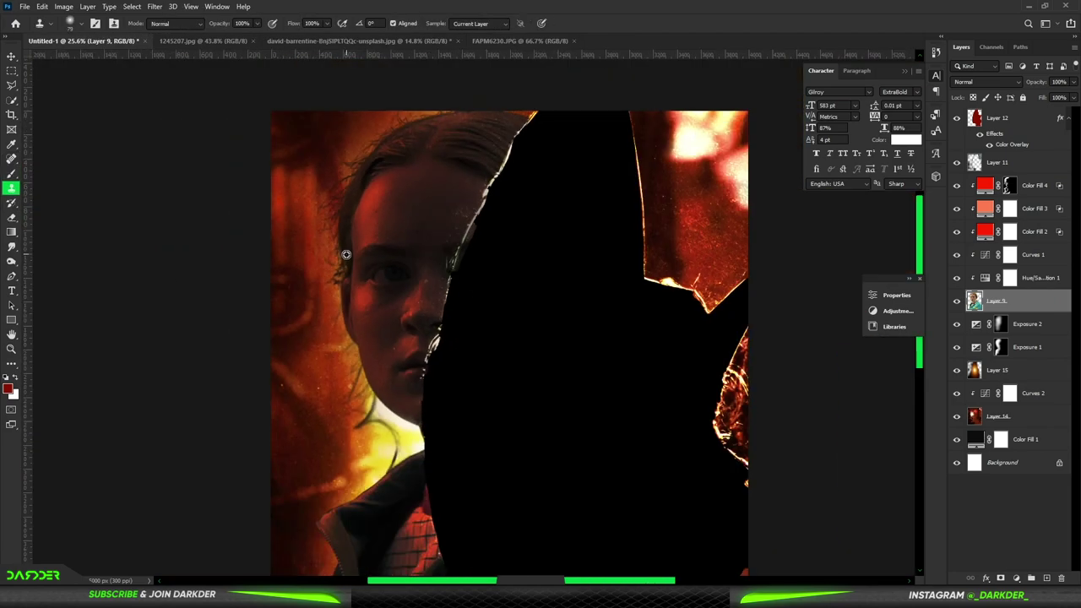
scroll(346, 241, "up", 4)
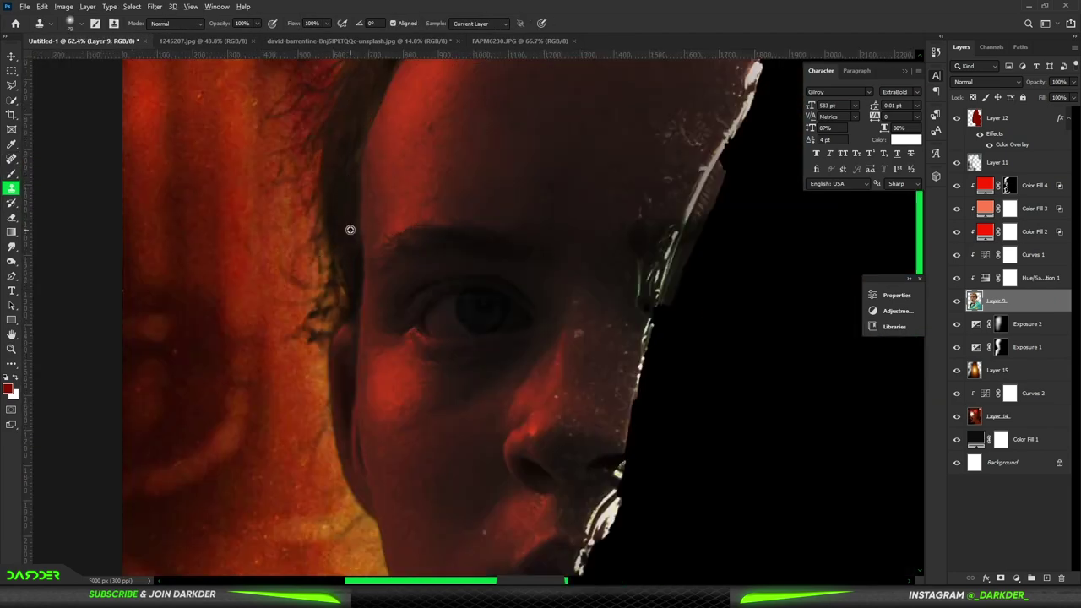
key("ctrl+0")
- Add a raised Exposure 3 at the top, limited to lighter underlying tones via Blend If
key("v")
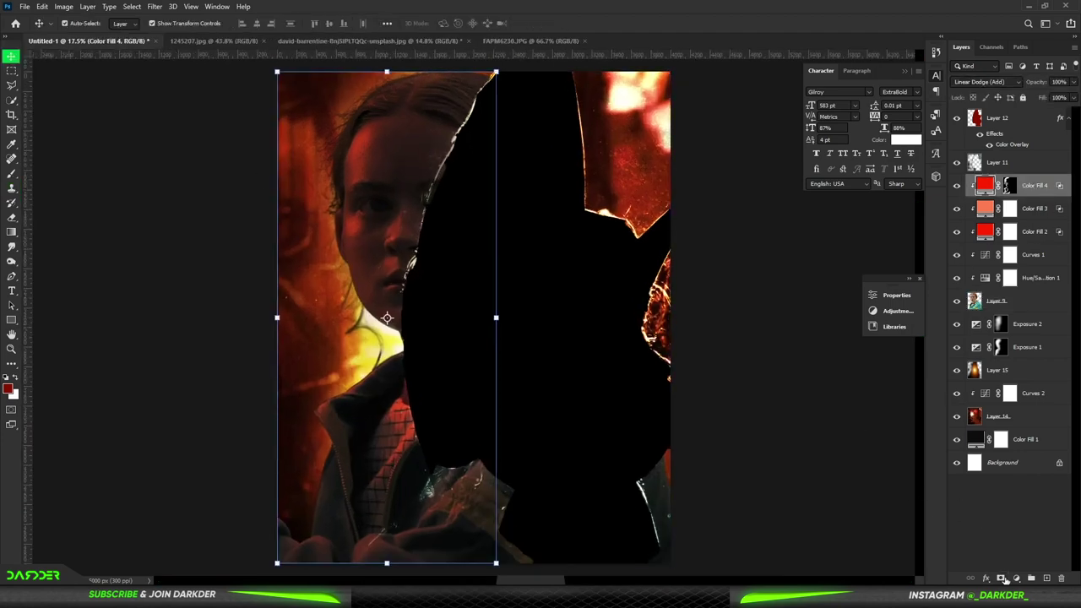
left_click(1002, 578)
left_click(1005, 442)
left_click_drag(782, 360, 822, 362)
key("h")
double_click(1047, 186)
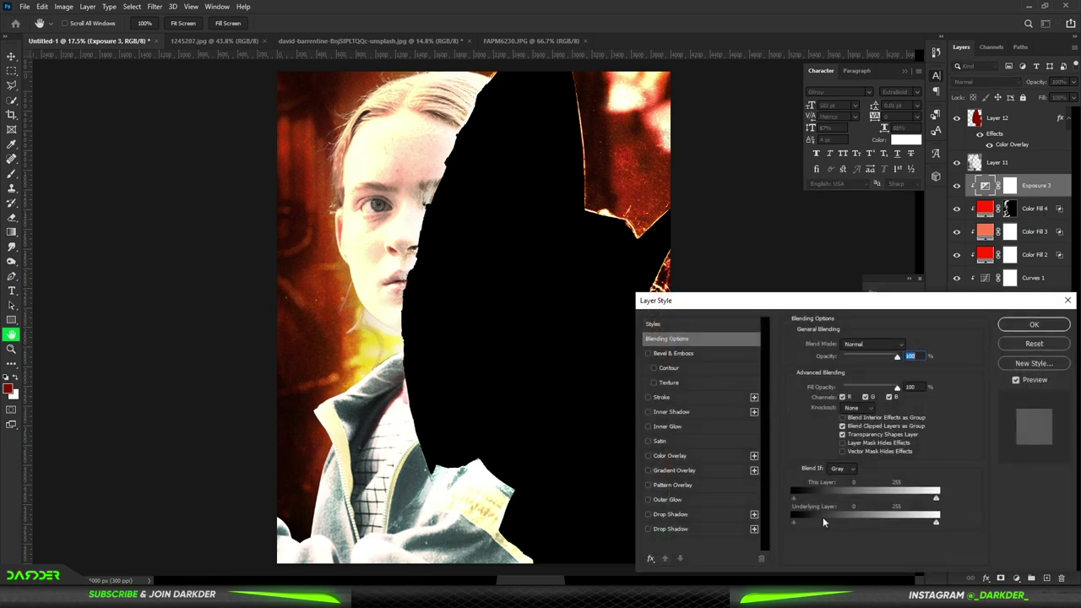
mouse_move(793, 522)
left_mouse_down()
mouse_move(837, 518)
mouse_move(824, 517)
left_mouse_up()
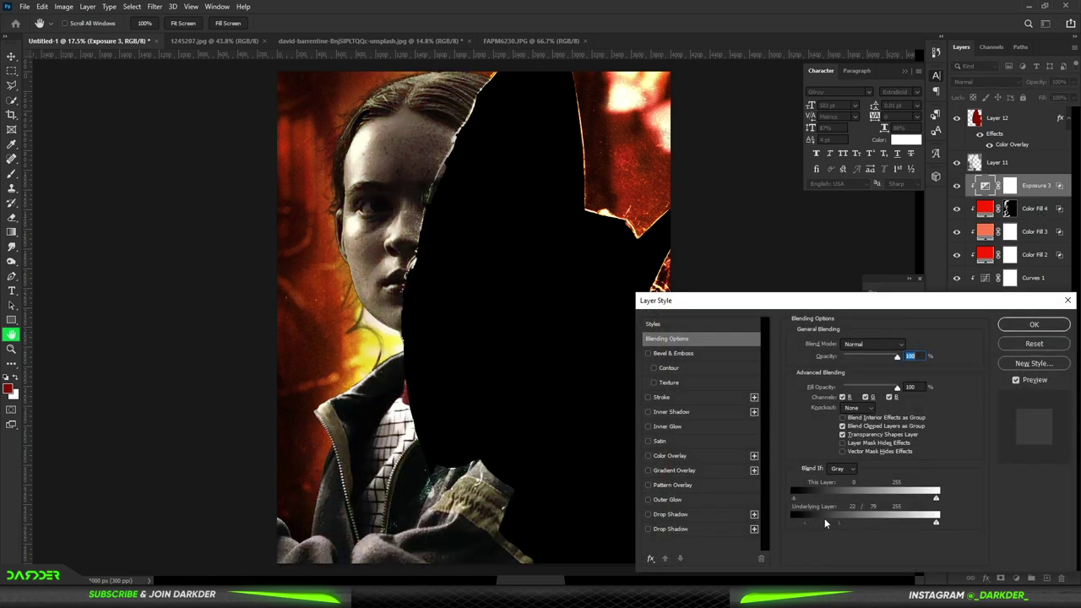
left_click(1032, 324)
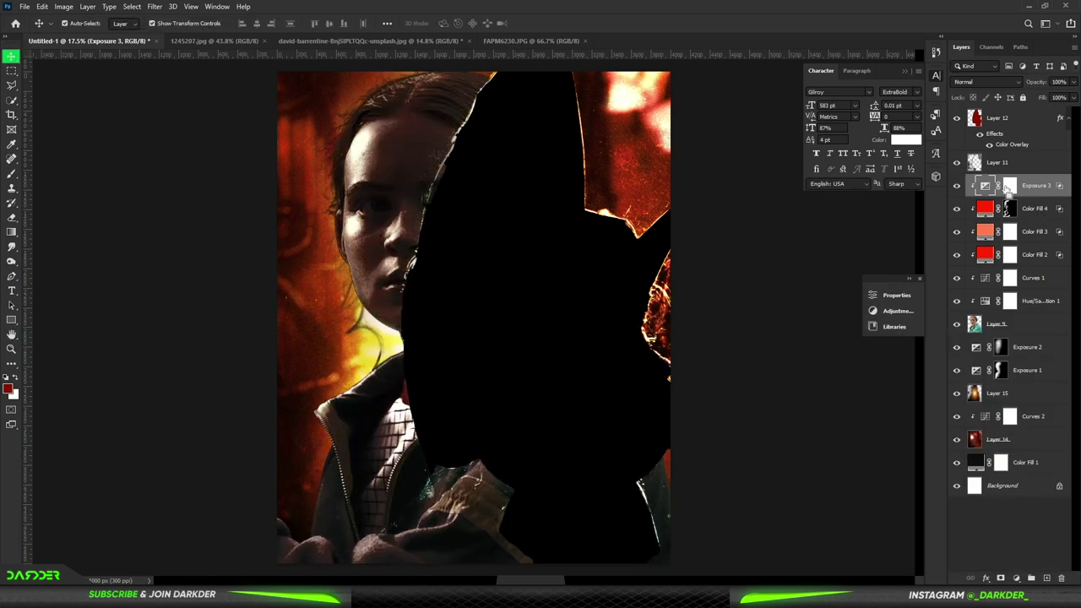
- Invert Exposure 3's mask and paint the brightening onto the hair and face edge
left_click(1009, 186)
key("ctrl+i")
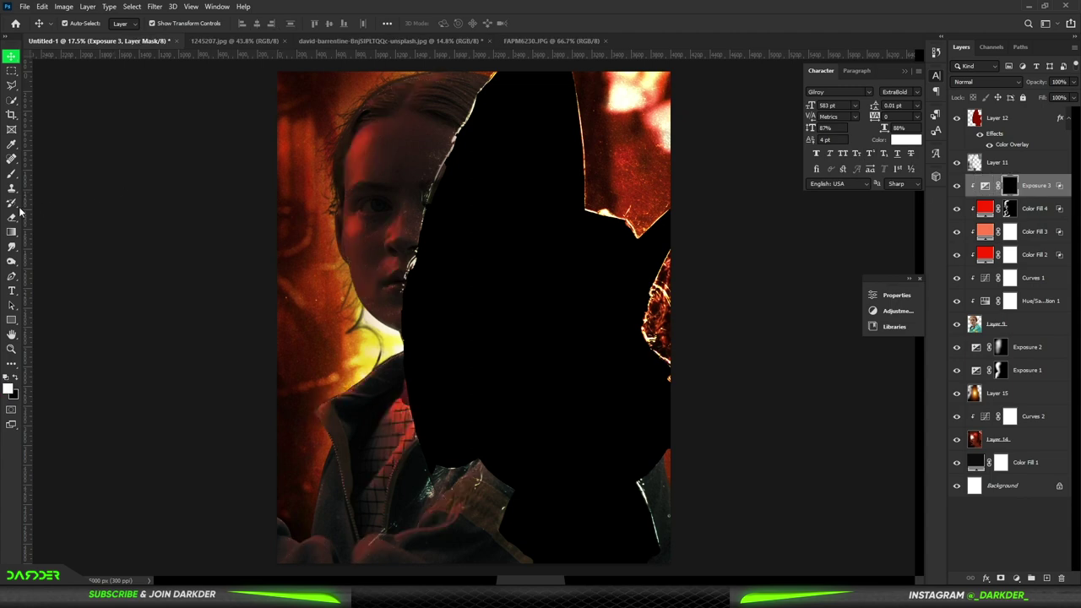
key("b")
scroll(265, 234, "up", 1)
scroll(266, 234, "up", 2)
left_click_drag(380, 259, 338, 261)
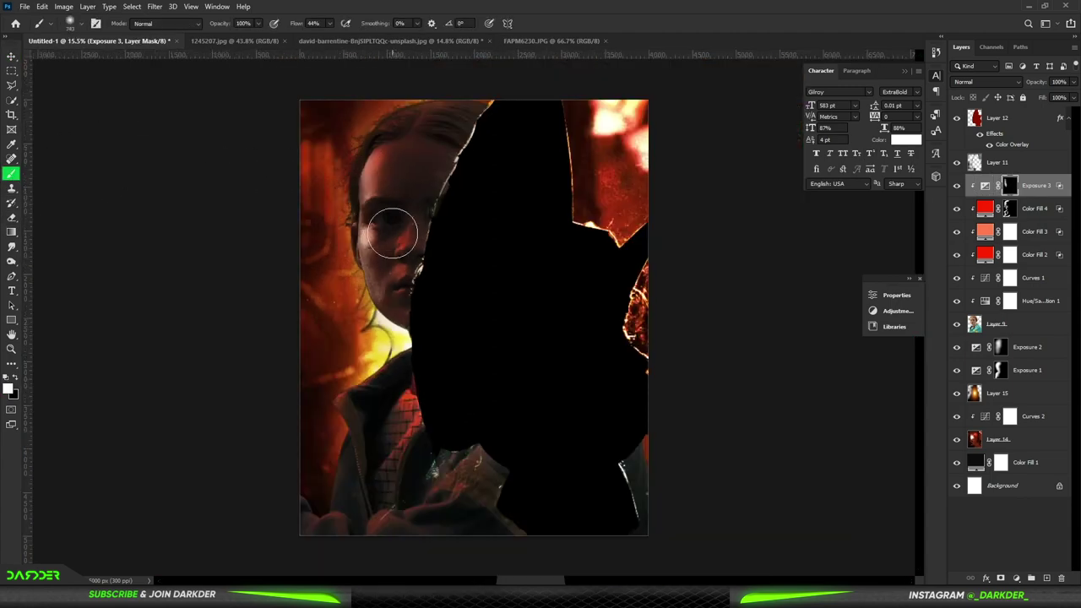
scroll(337, 261, "down", 2)
- Add a bright orange-yellow Color Fill 5 and blend it in Color Dodge
left_click(1016, 577)
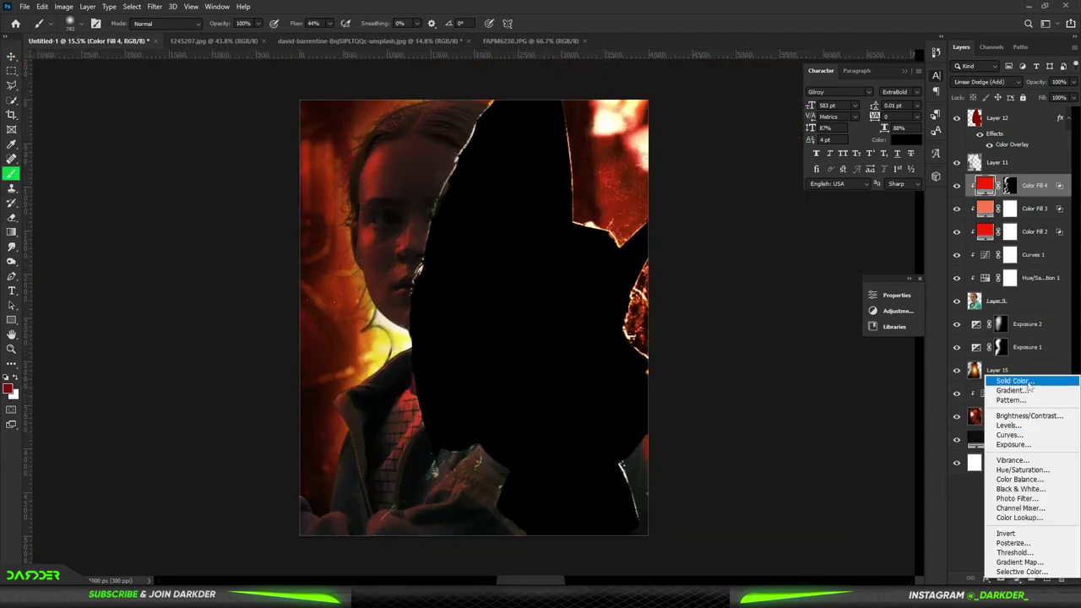
left_click(1004, 381)
left_click(876, 426)
left_click(857, 300)
left_click(975, 286)
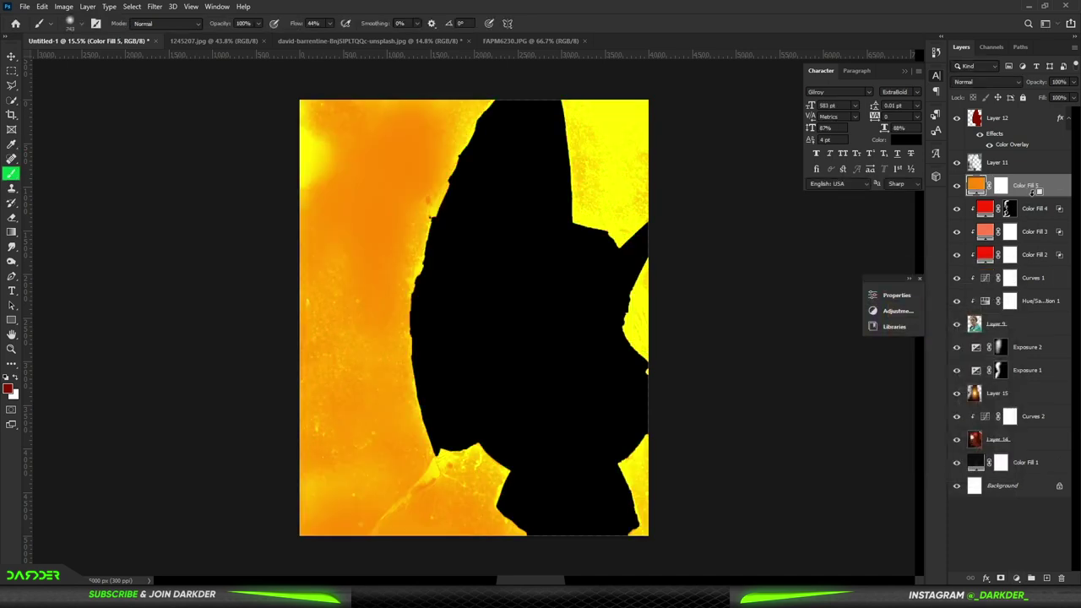
left_click(1003, 84)
left_click(978, 235)
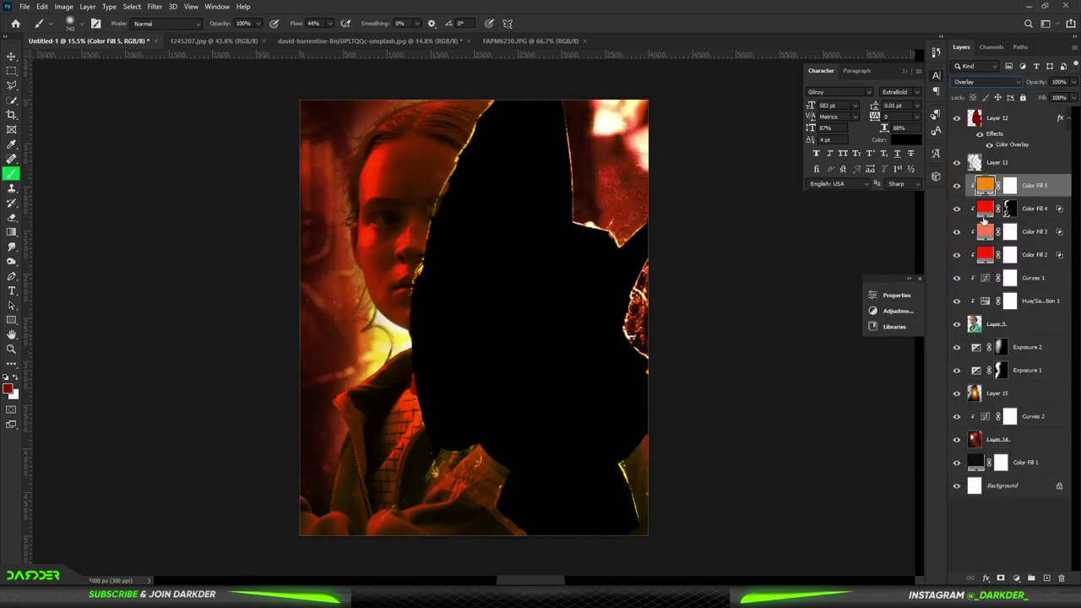
left_click(986, 82)
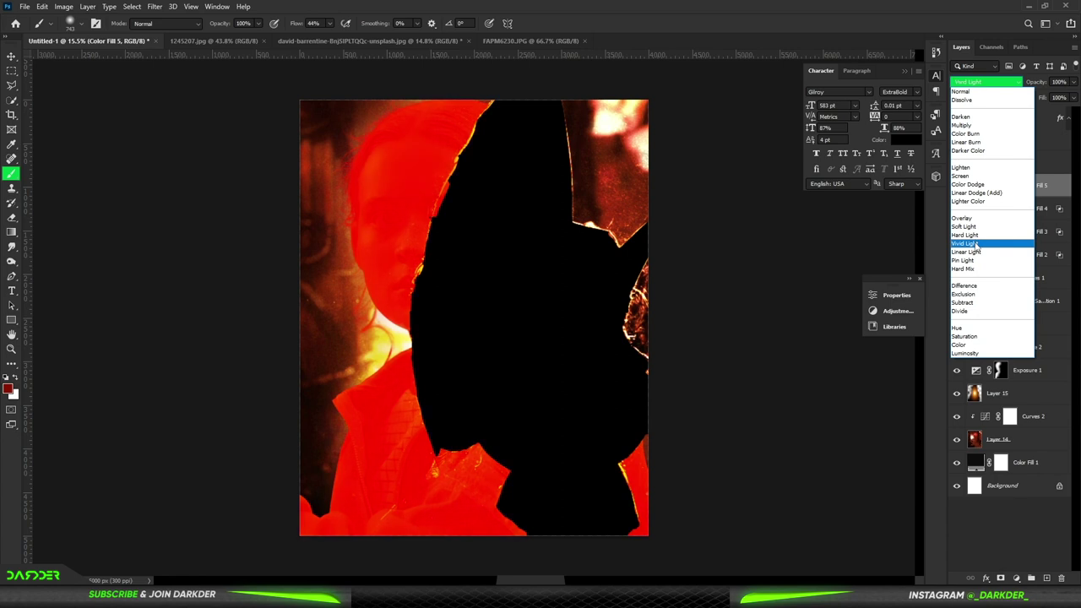
left_click(967, 184)
- Keep the orange glow off darker areas via Blend If, and invert its mask to hide it
double_click(1054, 186)
left_click_drag(824, 524, 794, 520)
left_click(1034, 324)
left_click(1010, 186)
key("ctrl+i")
scroll(338, 194, "up", 2)
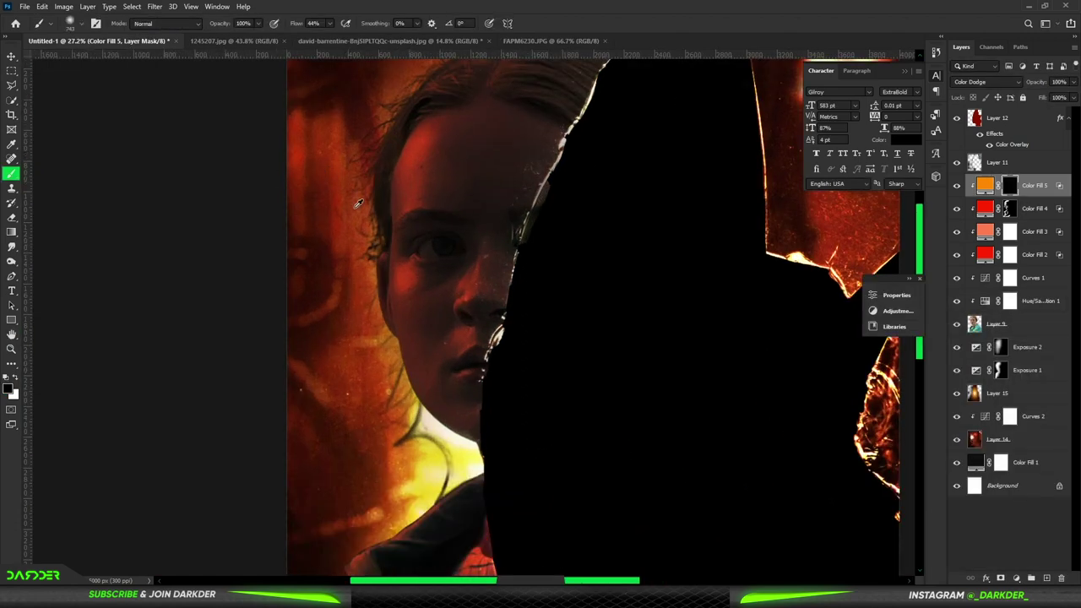
scroll(338, 194, "up", 2)
- Paint orange glow onto the nose, cheek, jaw and top of the hair
left_click_drag(519, 270, 489, 371)
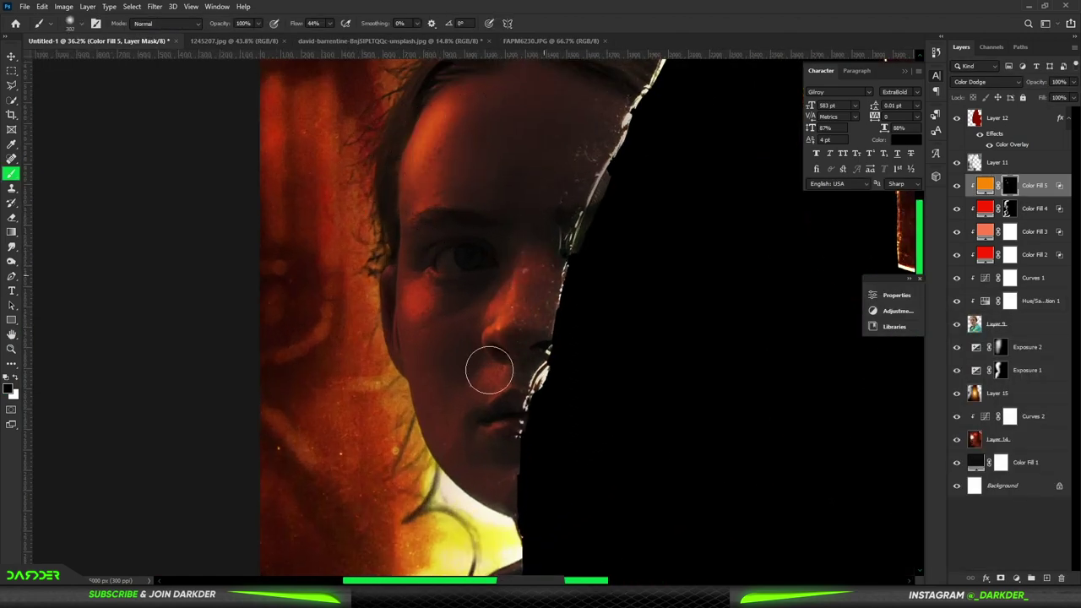
left_click_drag(426, 354, 454, 477)
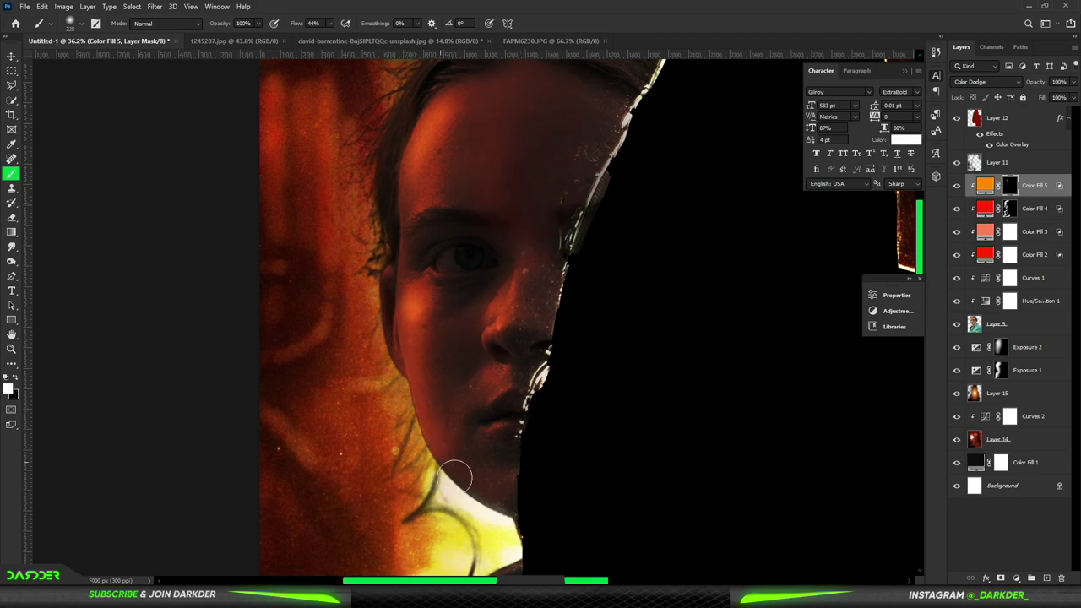
left_click_drag(421, 318, 445, 481)
key("x")
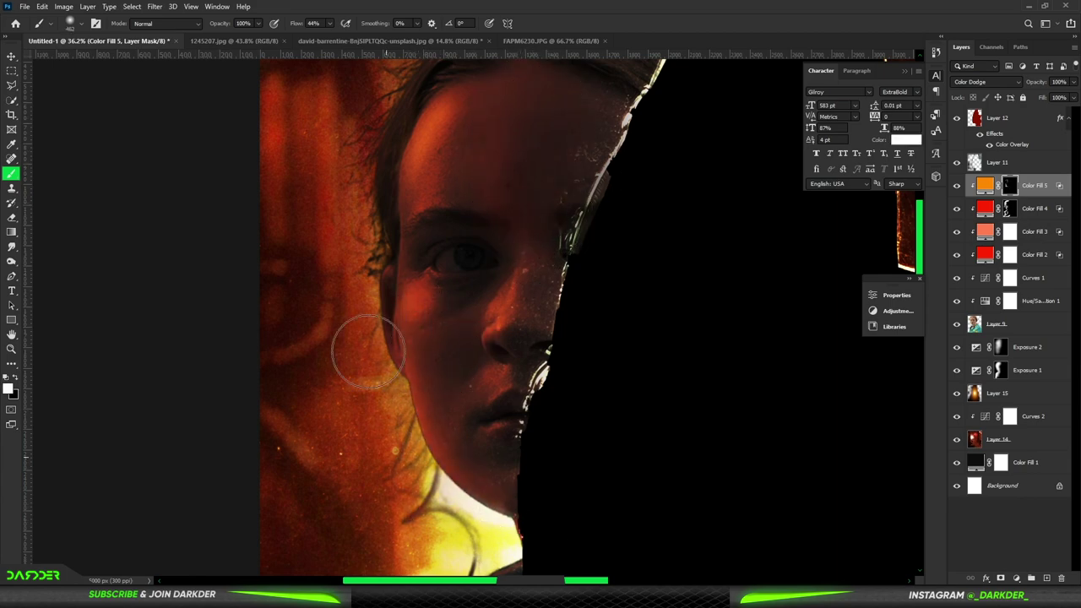
scroll(358, 89, "down", 3)
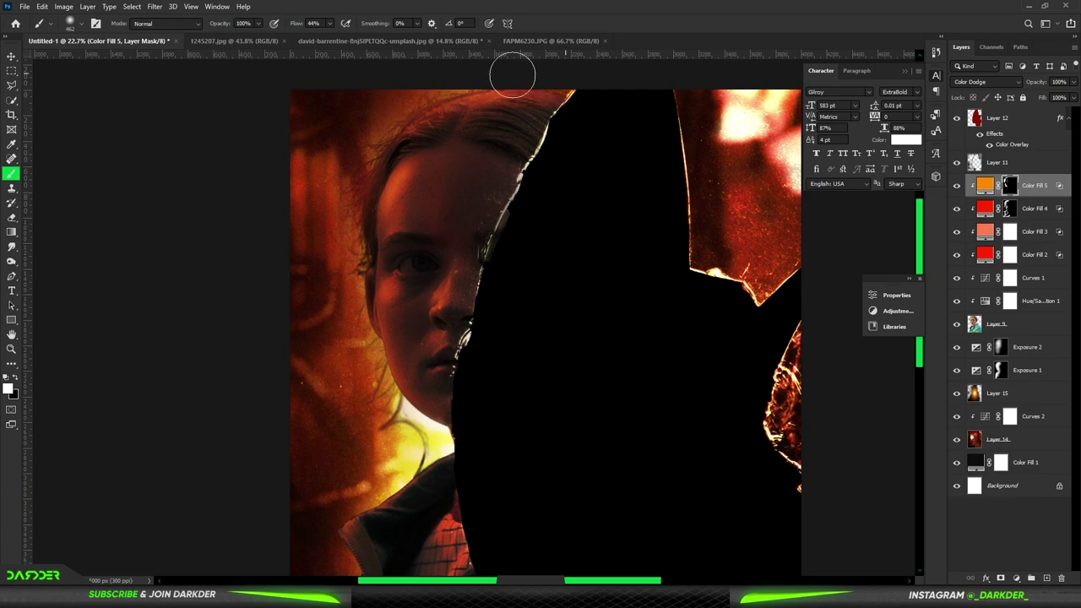
left_click_drag(576, 129, 392, 130)
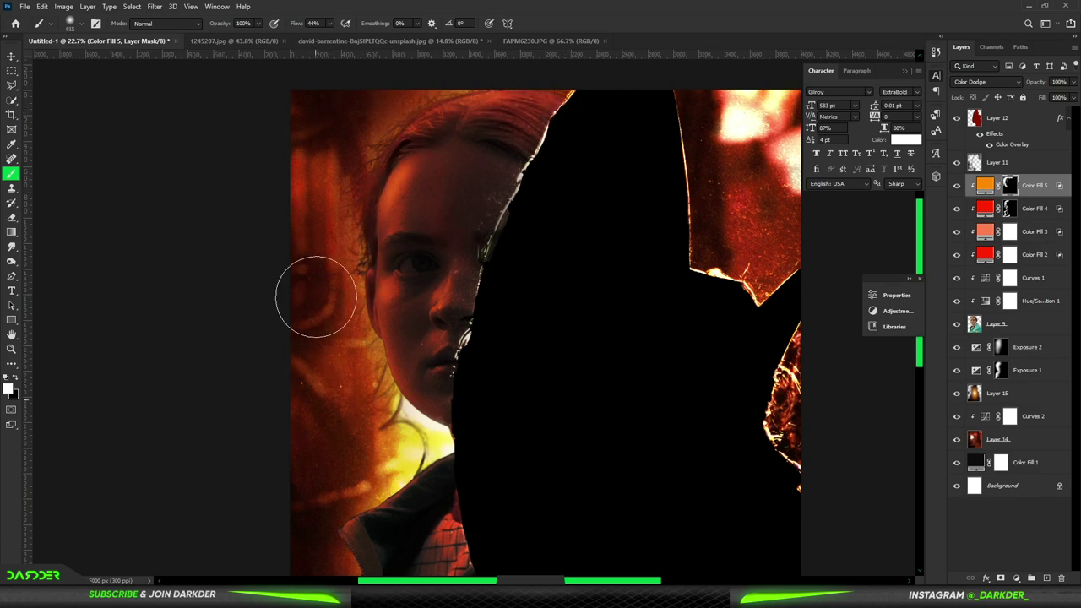
scroll(316, 297, "down", 1)
scroll(330, 429, "up", 3)
scroll(328, 321, "up", 1)
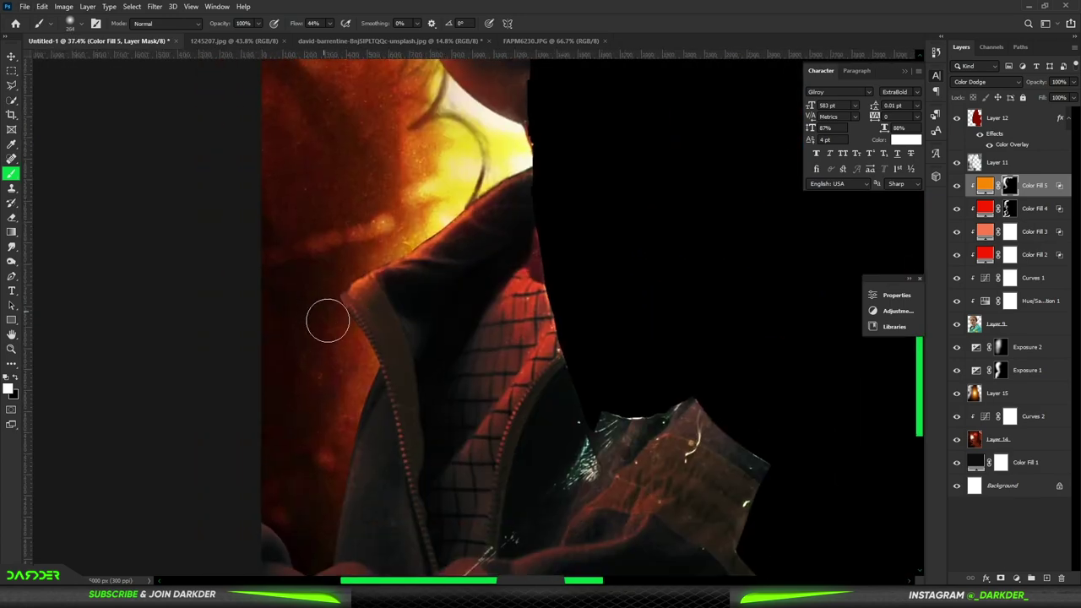
scroll(314, 525, "down", 1)
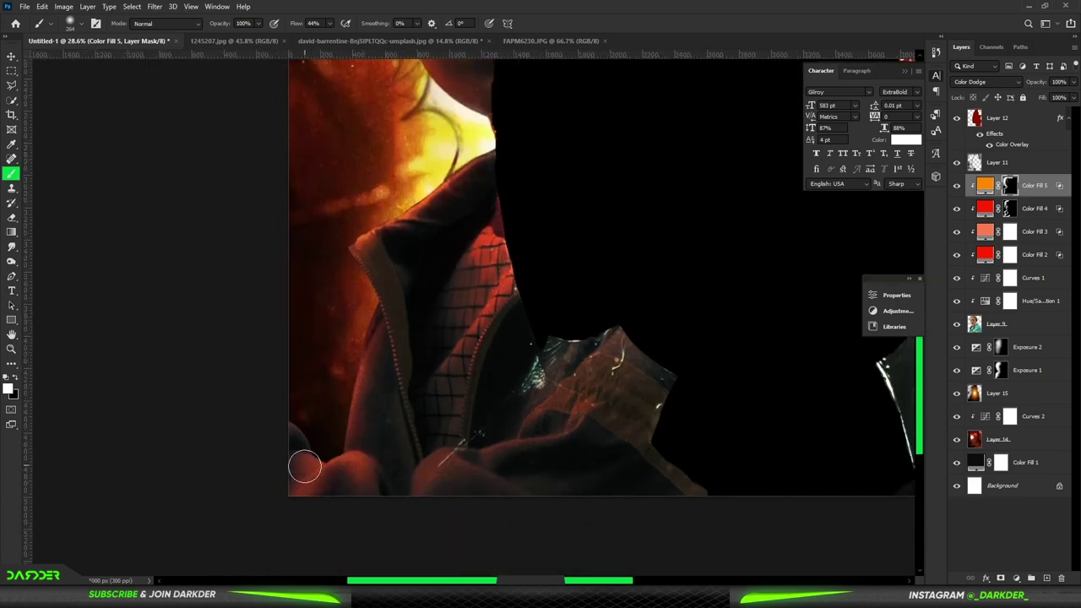
- Paint orange glow across the girl's jacket
key("x")
mouse_move(414, 483)
left_mouse_down()
mouse_move(466, 477)
mouse_move(617, 411)
left_mouse_up()
scroll(617, 410, "down", 3)
scroll(814, 236, "up", 3)
scroll(813, 237, "up", 2)
key("x")
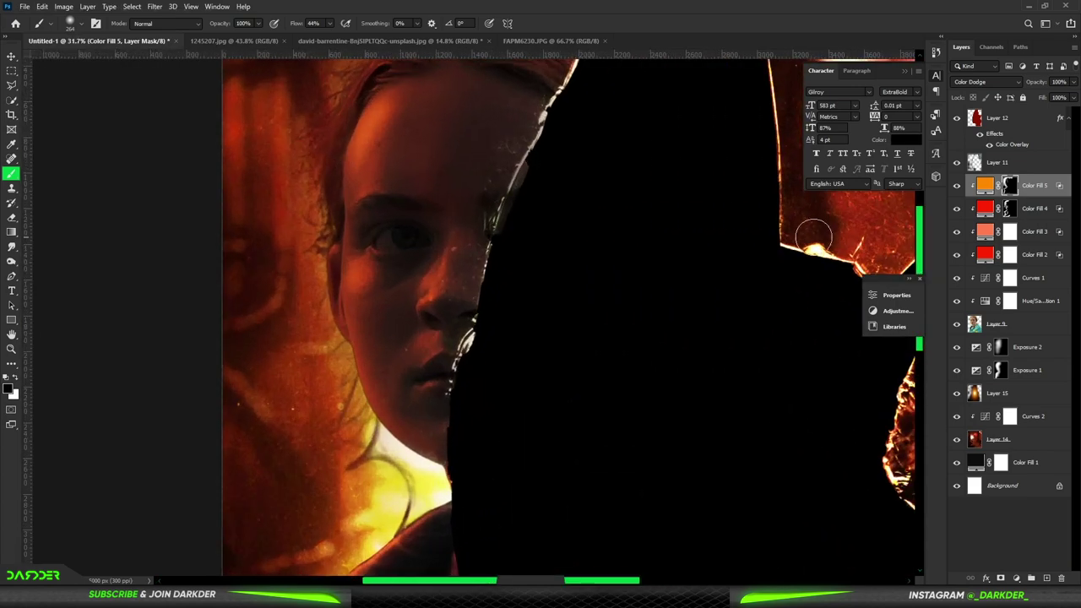
- Select Layer 9 and pick the Clone Stamp to retouch the eye
left_click(1014, 323)
key("s")
scroll(397, 260, "up", 7)
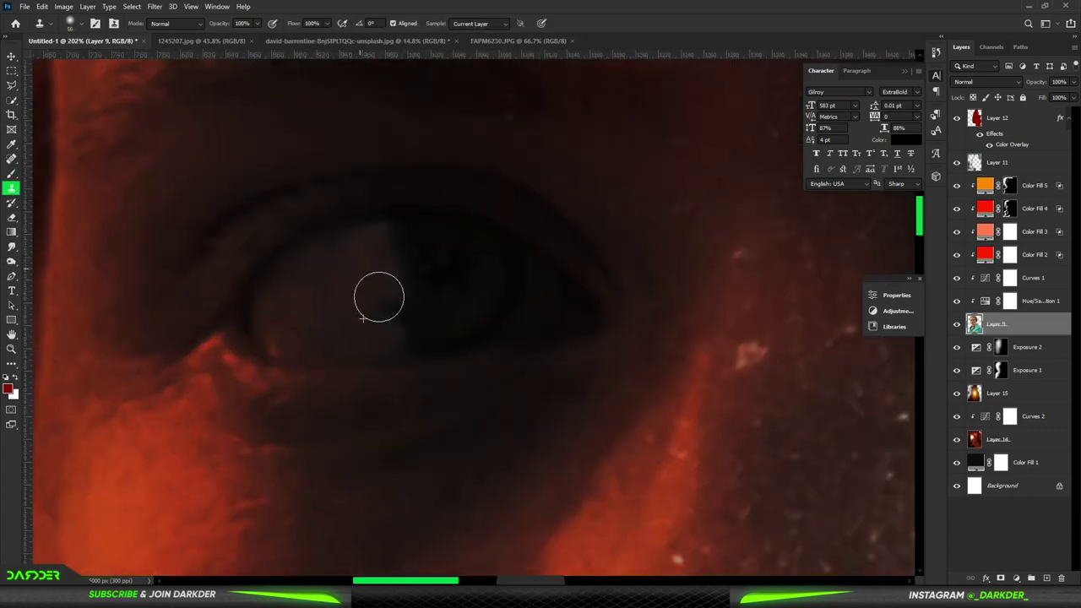
- Clone surrounding skin tone over the girl's iris on Layer 9, then blend the eye with the Mixer Brush
left_click_drag(402, 241, 498, 266)
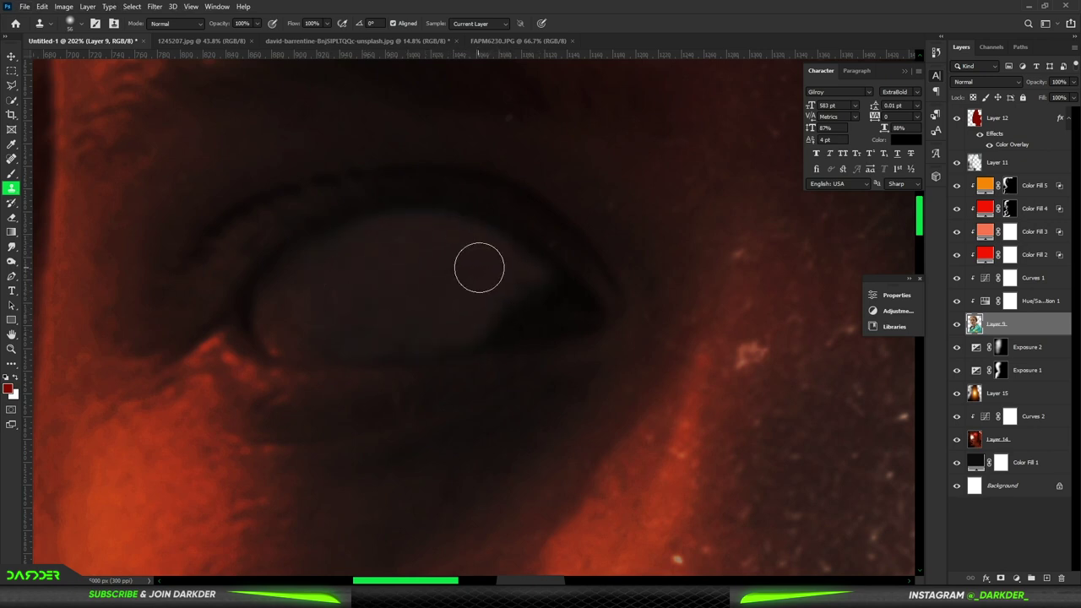
scroll(456, 313, "down", 5)
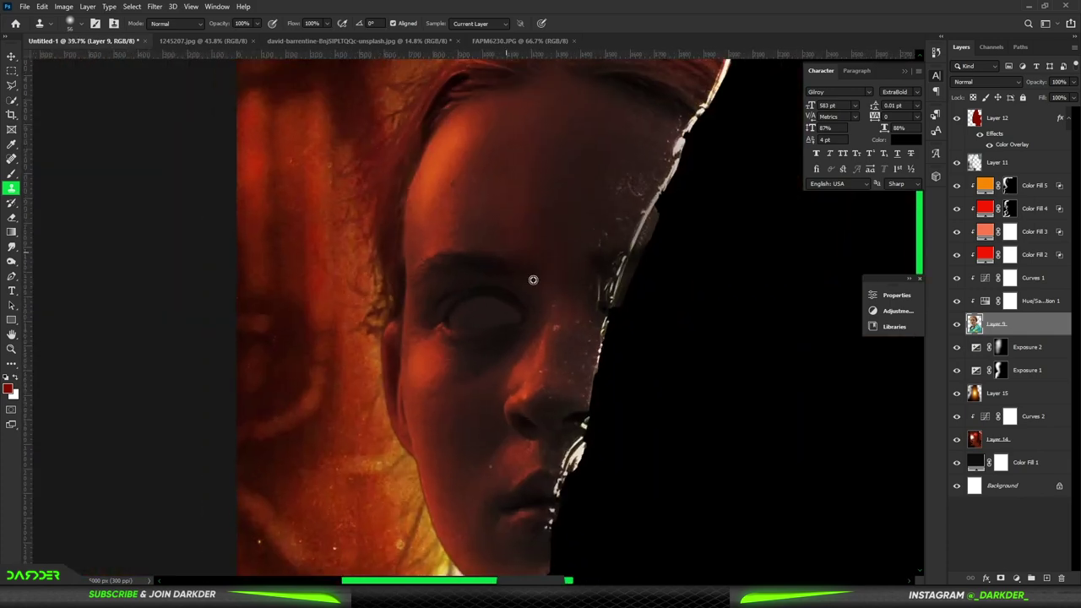
scroll(533, 280, "up", 4)
left_click(11, 244)
right_click(12, 173)
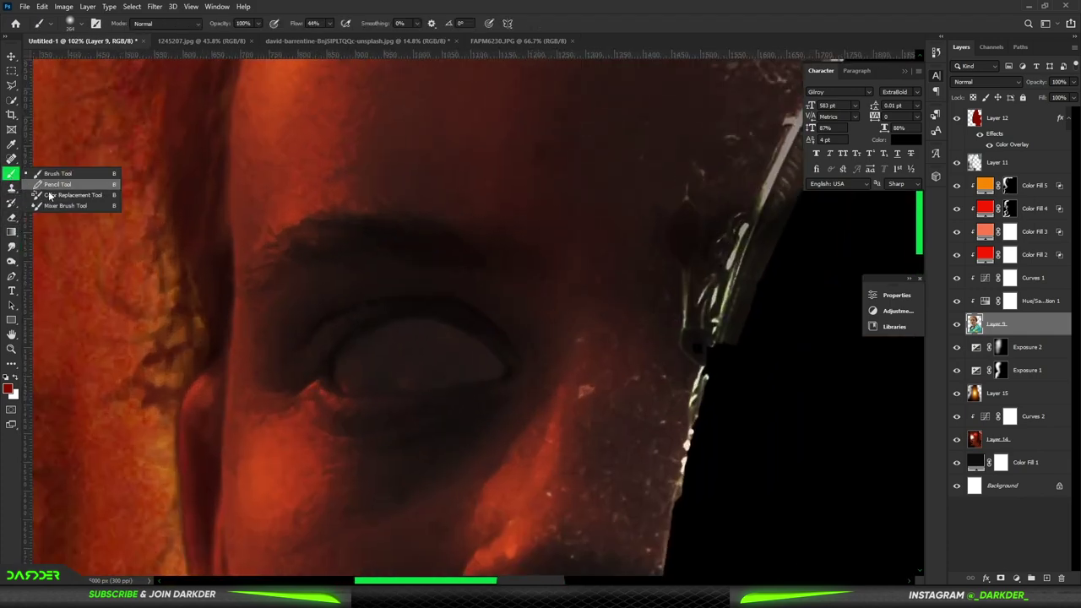
left_click(59, 205)
scroll(368, 384, "up", 2)
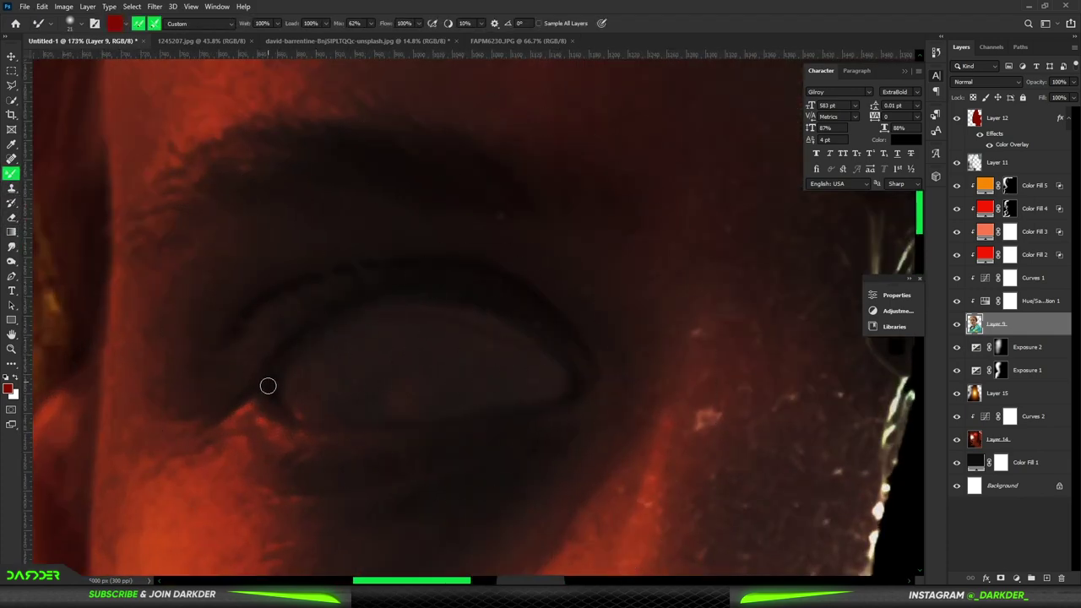
scroll(294, 348, "down", 4)
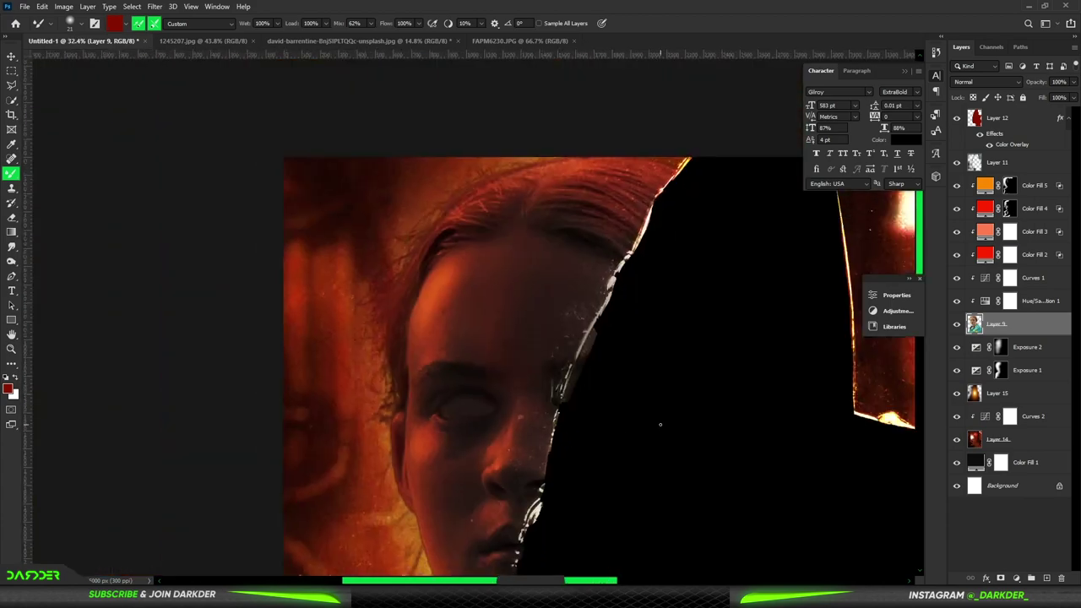
scroll(473, 405, "down", 3)
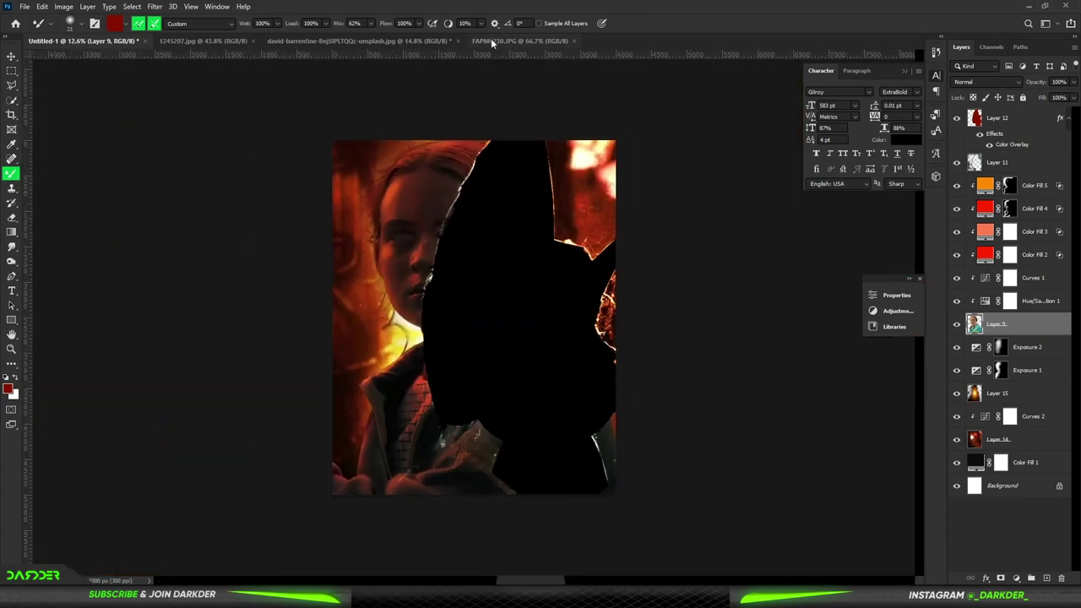
- Add a Curves adjustment above Color Fill 5 and pull the curve down to darken
left_click(1037, 187)
left_click(1016, 578)
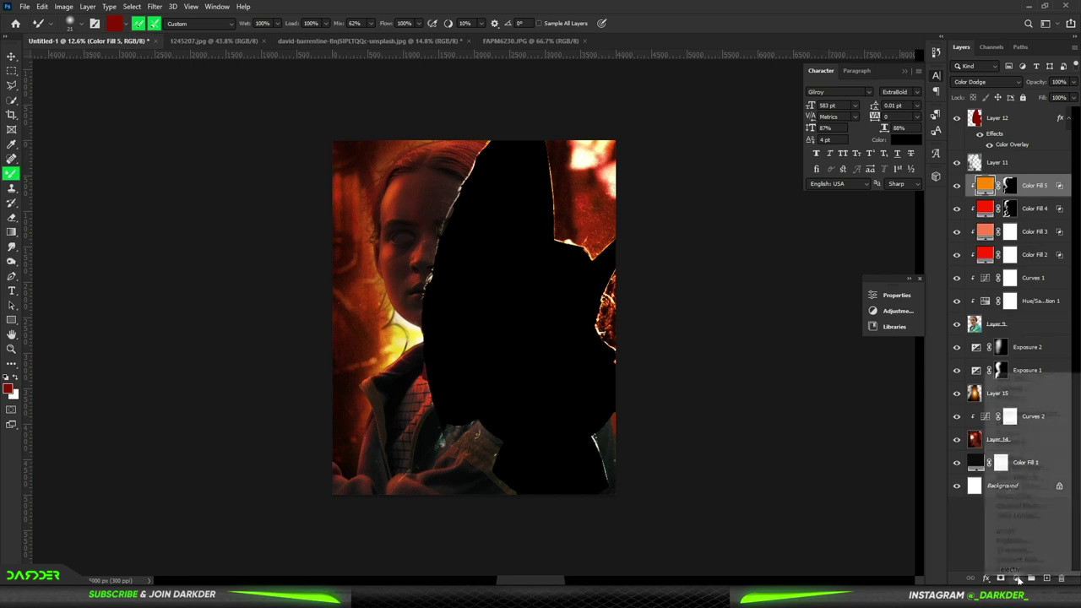
left_click(1009, 435)
left_click_drag(850, 387, 808, 431)
left_click(843, 289)
- Invert the Curves mask and brush white over the lit hand and upper-right highlight
key("ctrl+i")
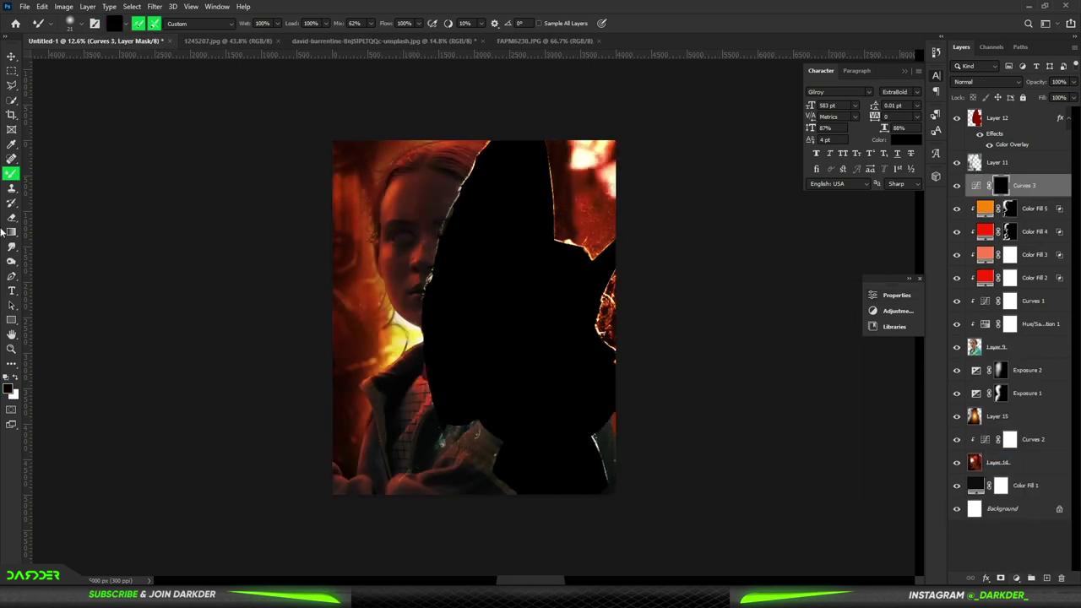
key("shift+b")
left_click_drag(481, 446, 507, 464)
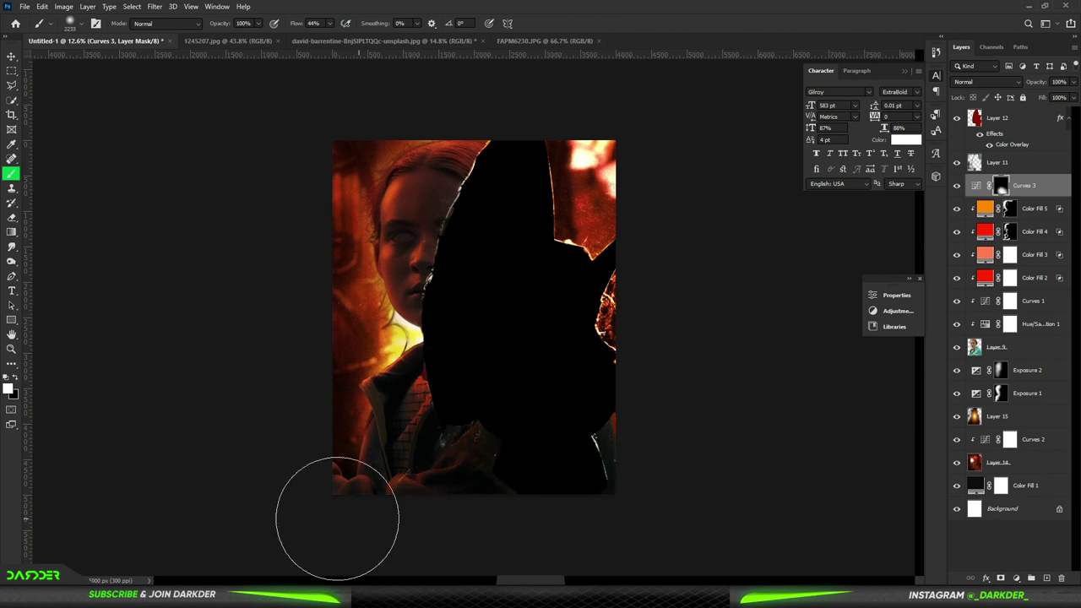
key("x")
mouse_move(682, 109)
left_mouse_down()
mouse_move(620, 174)
mouse_move(579, 144)
left_mouse_up()
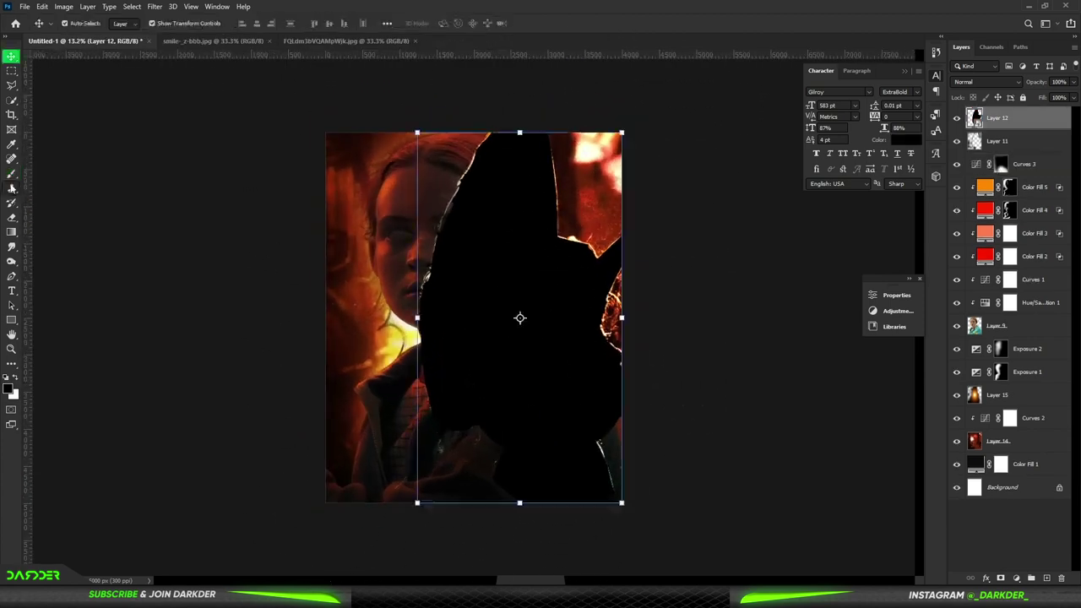
- Paint black over the leftover red edges, then bring in the creature image flipped horizontally
mouse_move(562, 194)
left_mouse_down()
mouse_move(560, 217)
mouse_move(615, 328)
left_mouse_up()
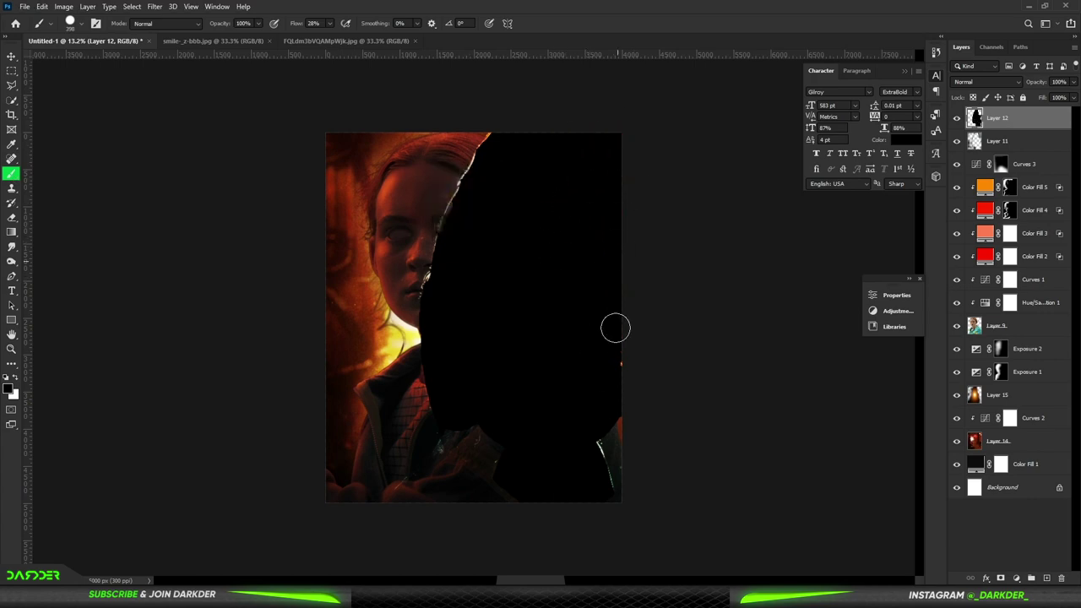
left_click_drag(473, 304, 471, 268)
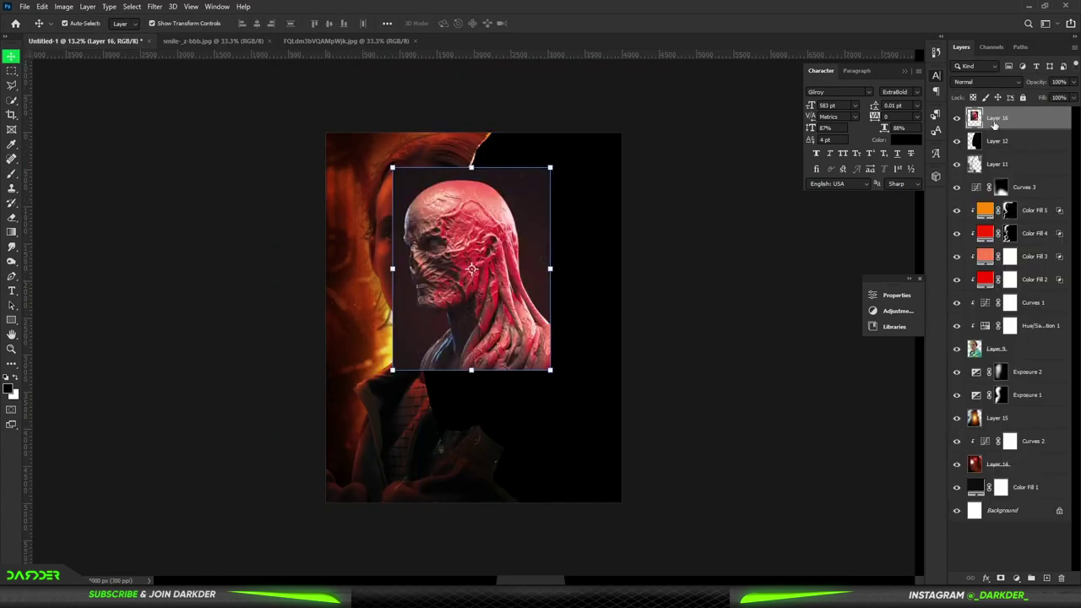
key("ctrl+t")
right_click(452, 321)
left_click(477, 512)
- Rotate, enlarge and position the creature face overlapping the girl's right side, then apply
left_click_drag(564, 157, 574, 173)
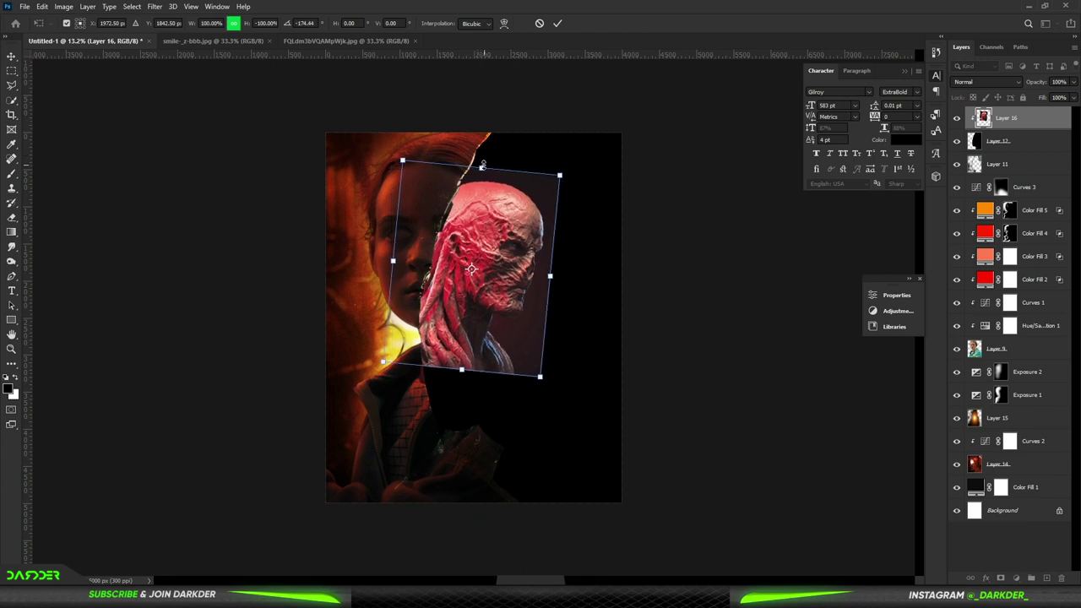
left_click_drag(475, 166, 515, 108)
left_click_drag(461, 369, 470, 403)
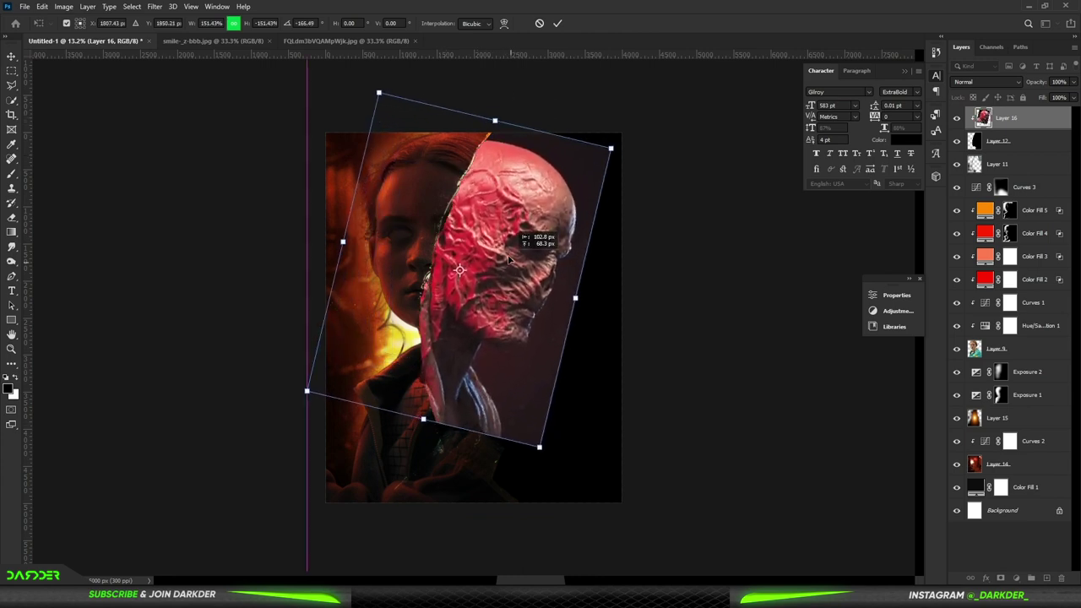
left_click_drag(442, 236, 484, 255)
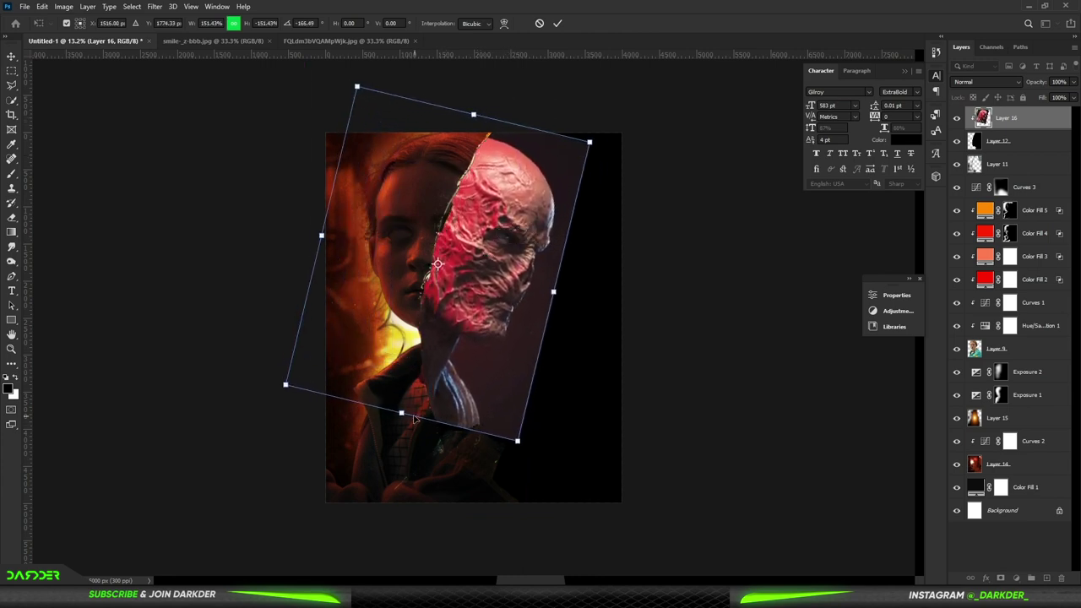
left_click_drag(401, 412, 399, 429)
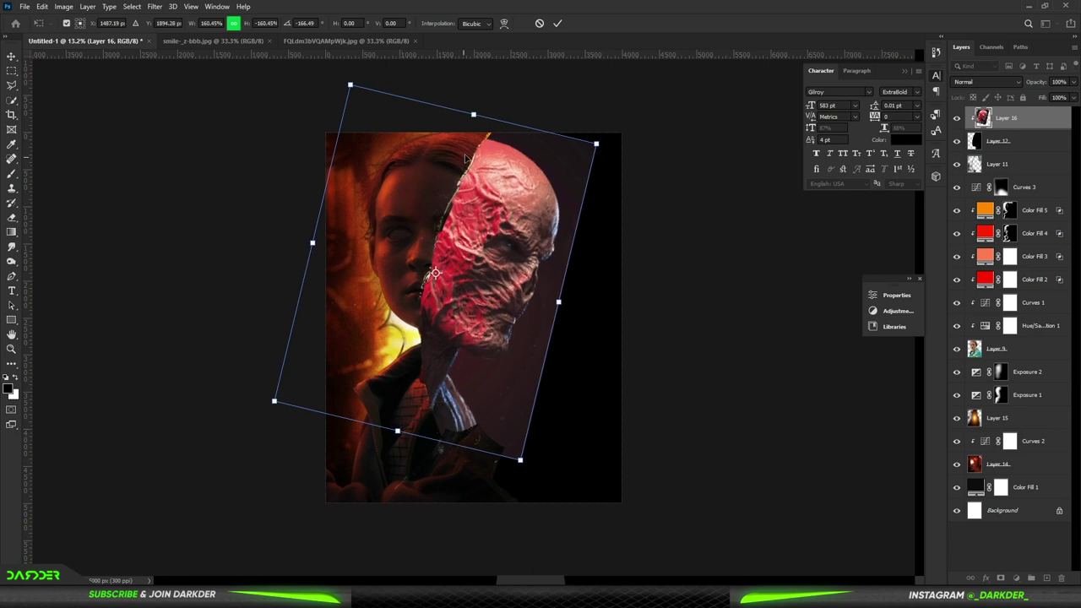
left_click_drag(473, 112, 471, 107)
left_click_drag(539, 253, 522, 249)
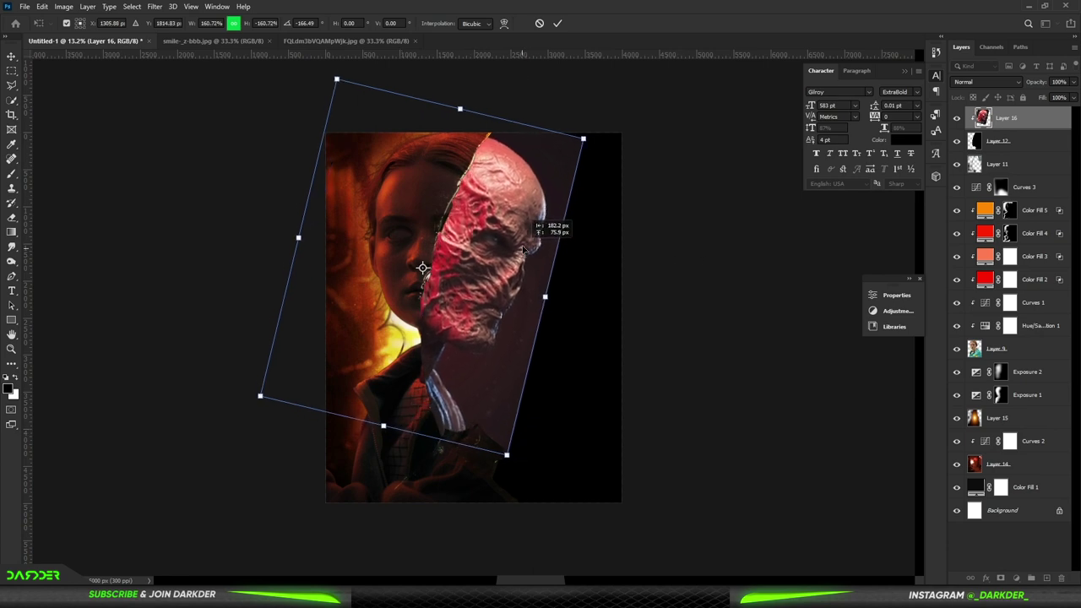
left_click_drag(558, 296, 560, 284)
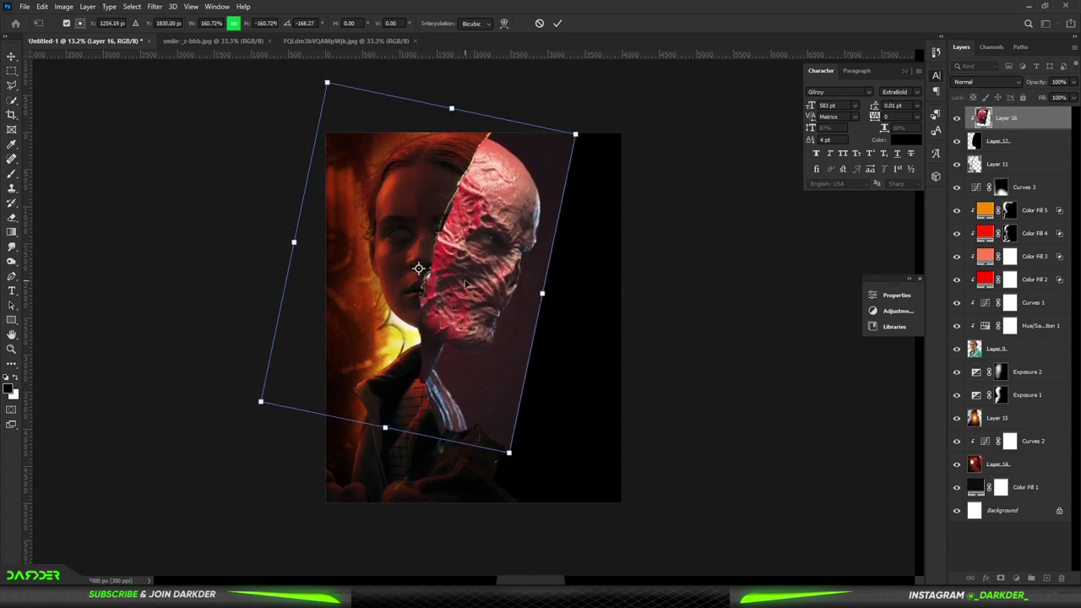
key("Return")
- Trace the creature's face edge with the Pen tool
key("p")
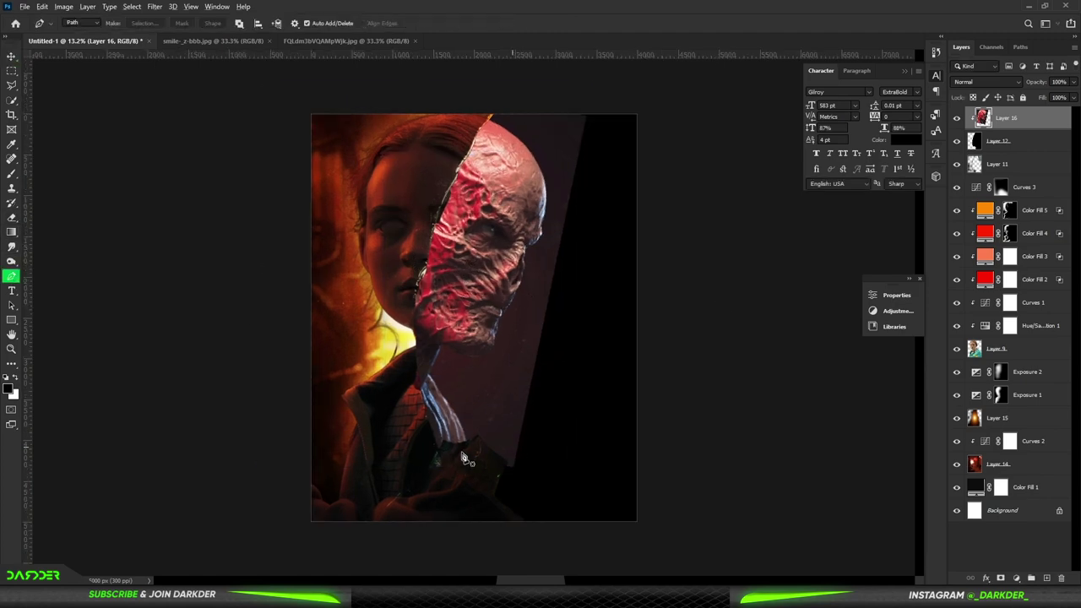
scroll(466, 451, "up", 5)
scroll(362, 277, "up", 2)
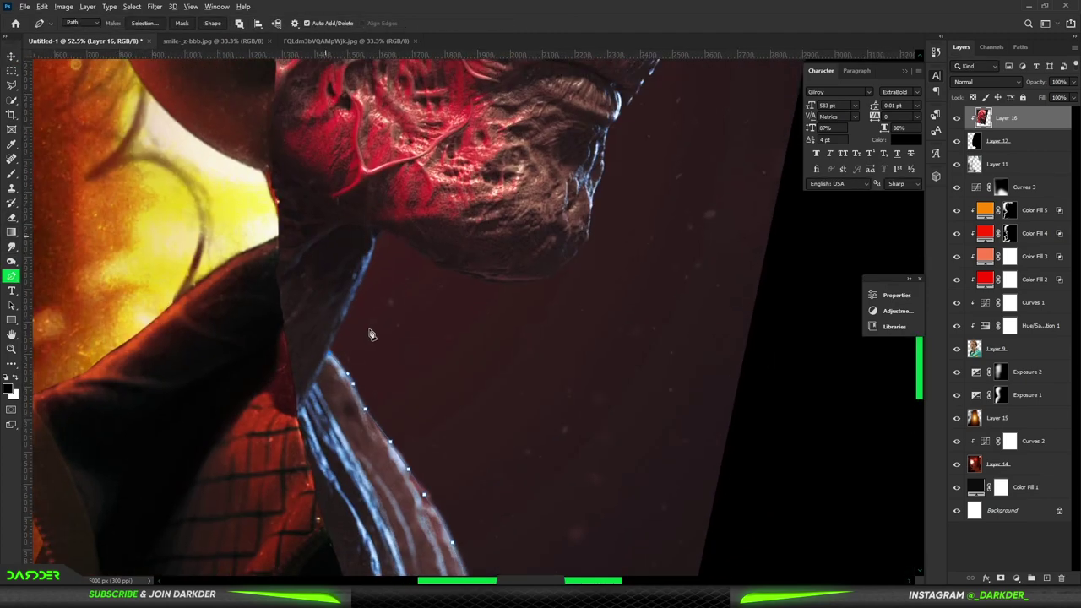
scroll(354, 304, "up", 2)
left_click(673, 280)
left_click(745, 254)
left_click(791, 207)
left_click_drag(730, 174, 435, 407)
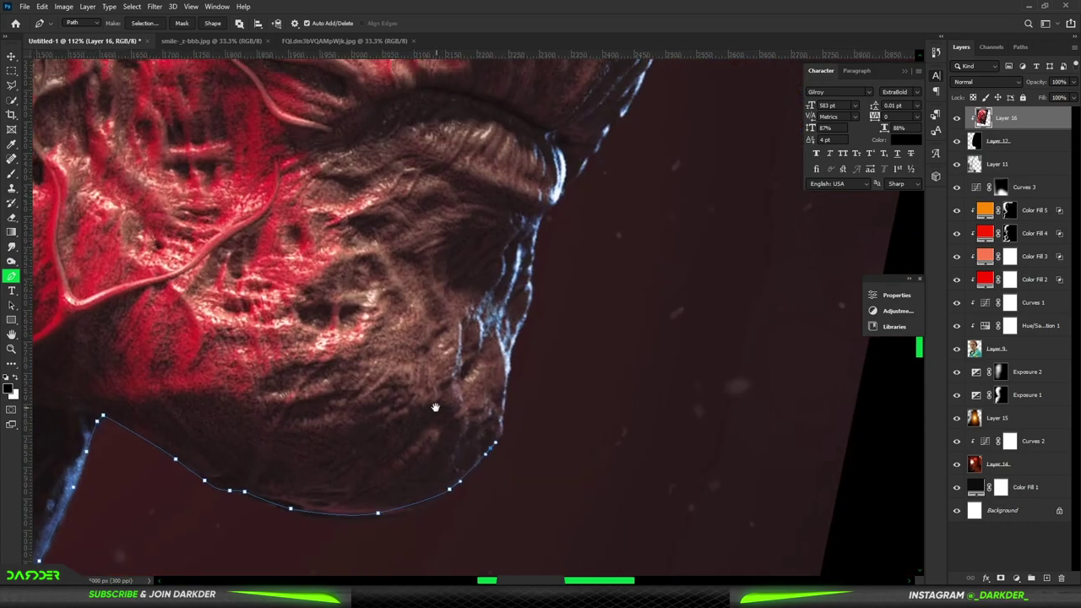
- Finish the face path around the head, turn it into a selection and copy it to a new layer
left_click_drag(590, 161, 313, 381)
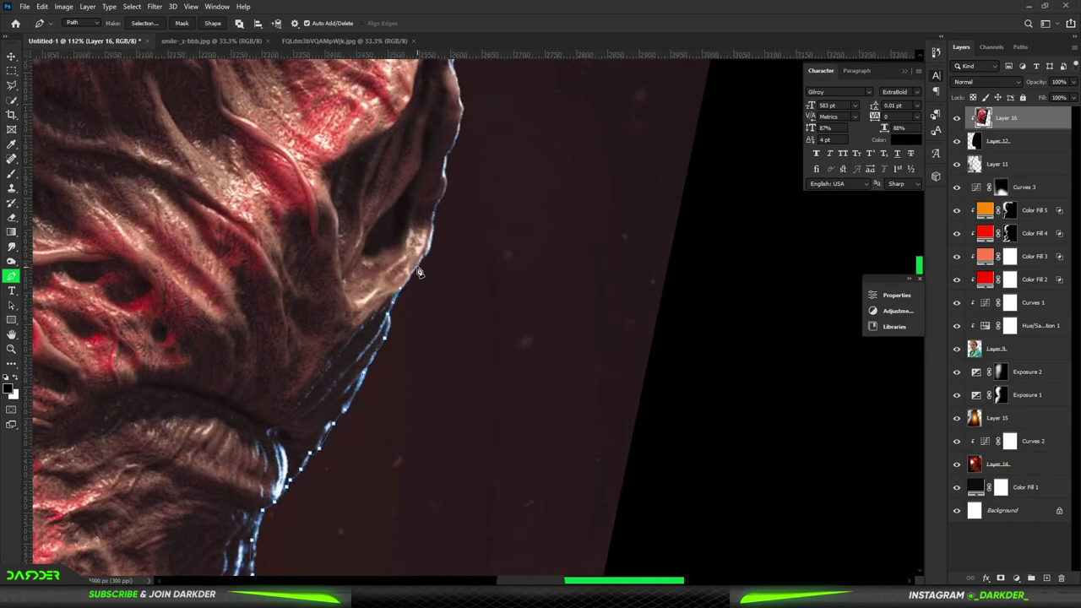
left_click_drag(454, 144, 322, 455)
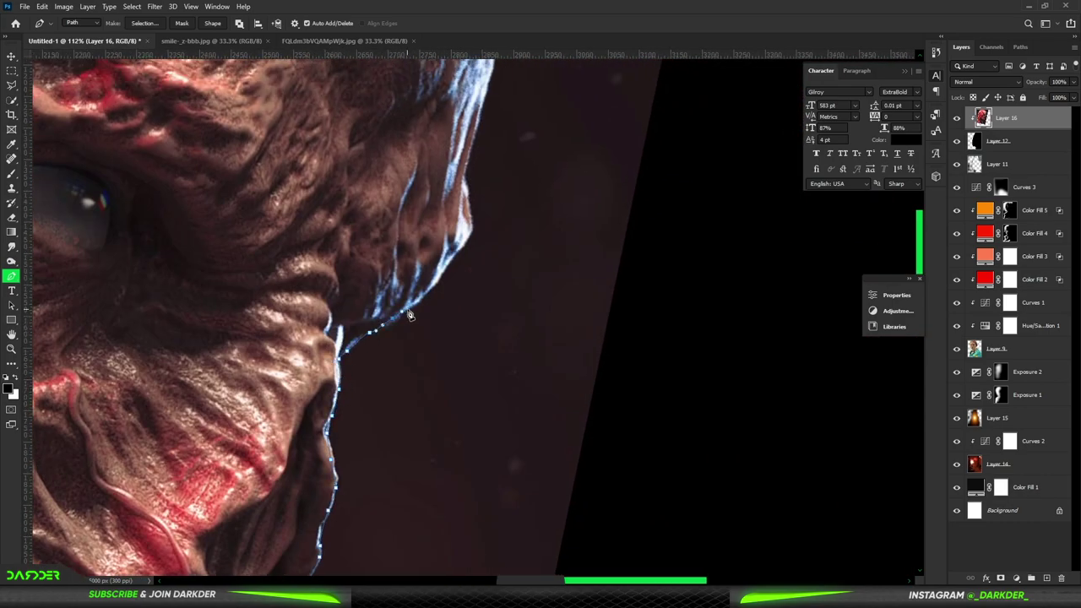
left_click_drag(469, 203, 299, 355)
left_click_drag(303, 143, 398, 410)
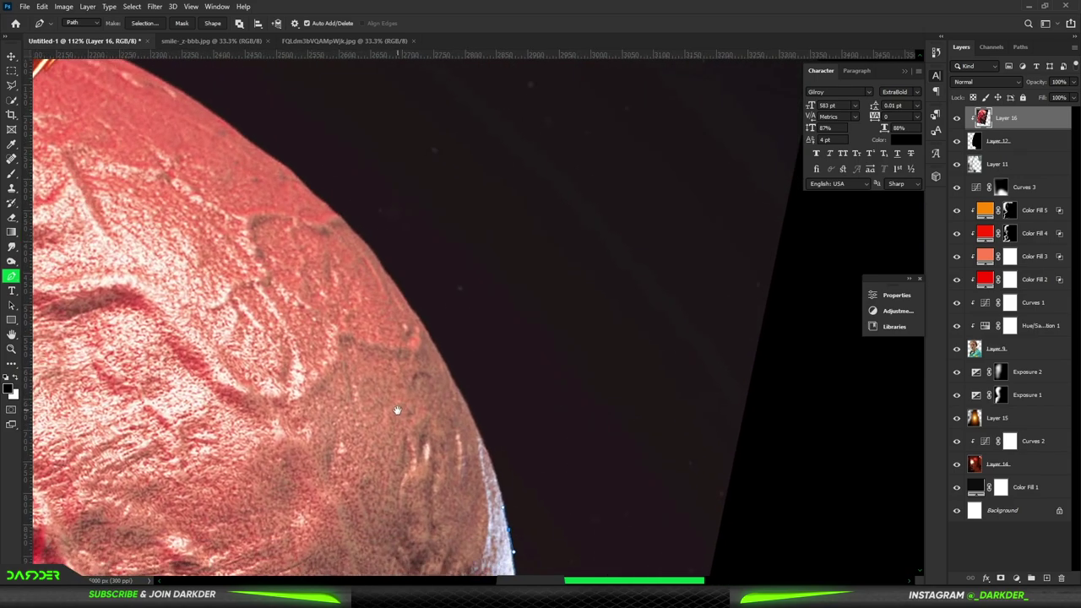
scroll(222, 125, "down", 3)
key("ctrl+Return")
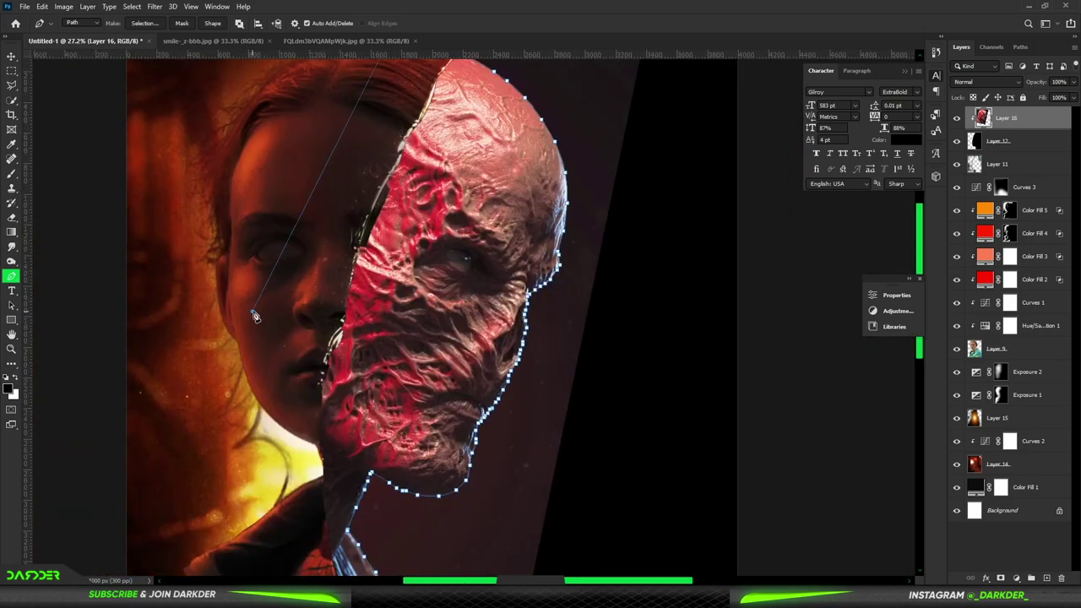
key("ctrl+j")
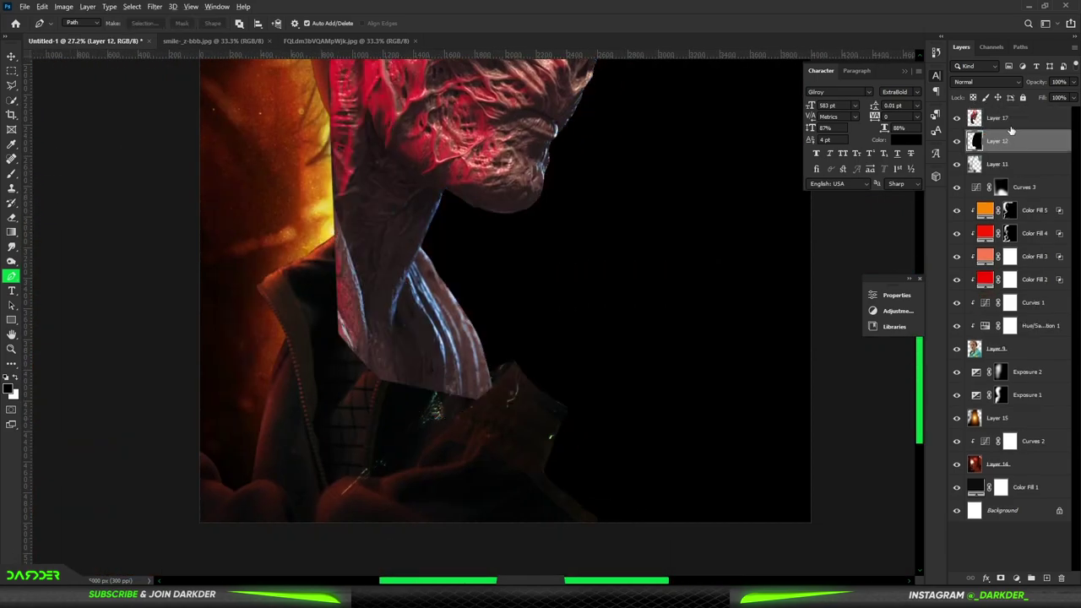
- Add a clipped Hue/Saturation adjustment with saturation -100 to make the face grey
scroll(488, 270, "down", 2)
left_click(1005, 118)
left_click(1016, 578)
left_click(1022, 482)
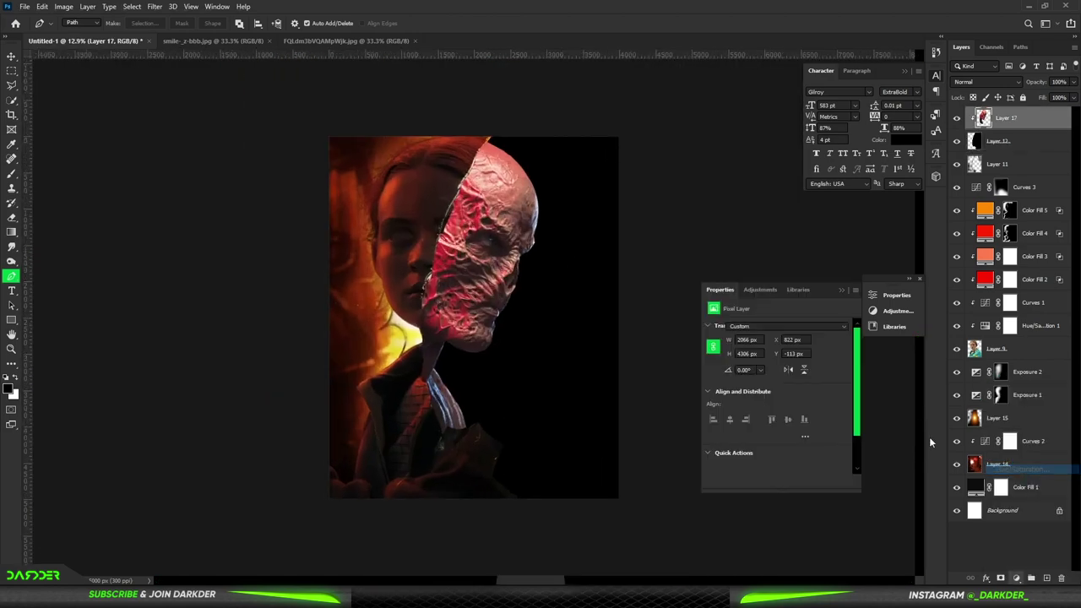
left_click(775, 480)
left_click_drag(777, 390, 709, 390)
- Add a clipped Curves adjustment bent down to darken the face
left_click(841, 290)
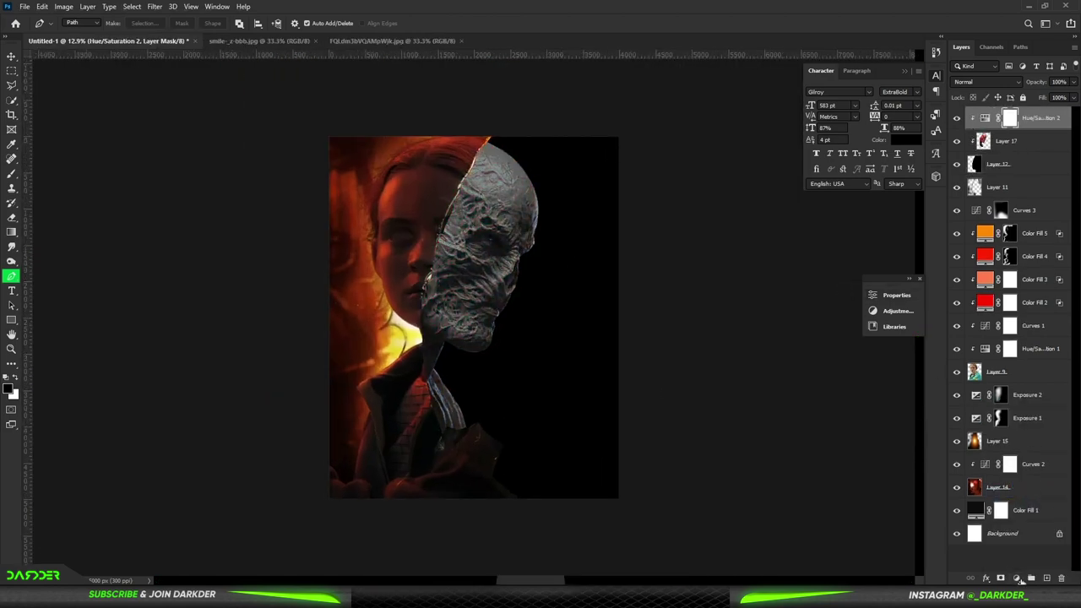
left_click(1016, 578)
left_click(971, 437)
left_click_drag(835, 384, 800, 417)
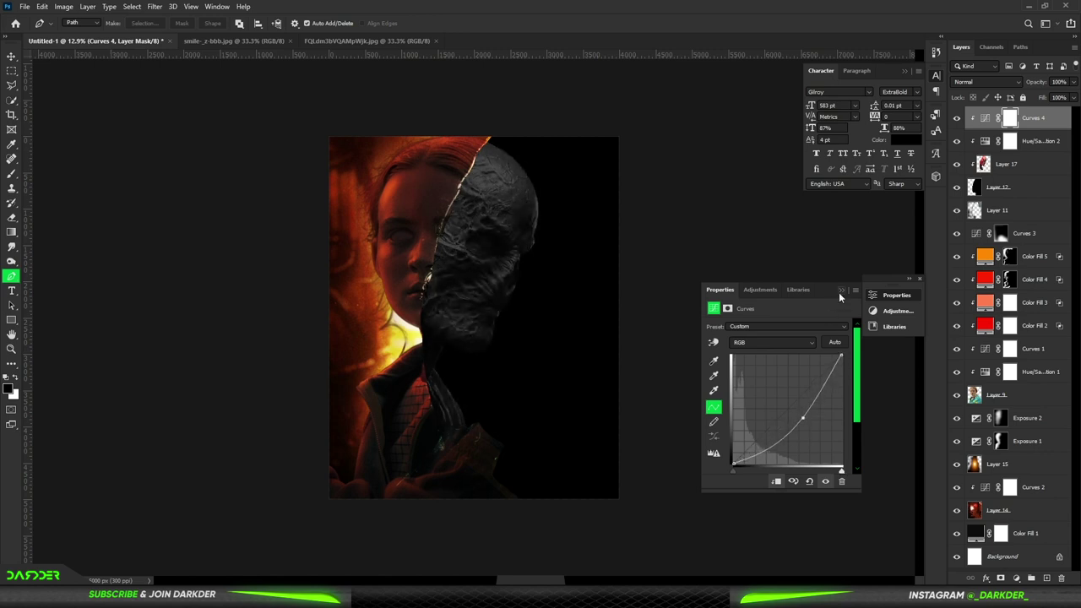
- Switch to the red alley photo and pick the Rectangular Marquee tool
left_click(841, 289)
left_click(363, 40)
left_click(12, 70)
- Carry the left smoky part of the alley photo into the poster, scaled to about 238%
left_click_drag(189, 109, 489, 485)
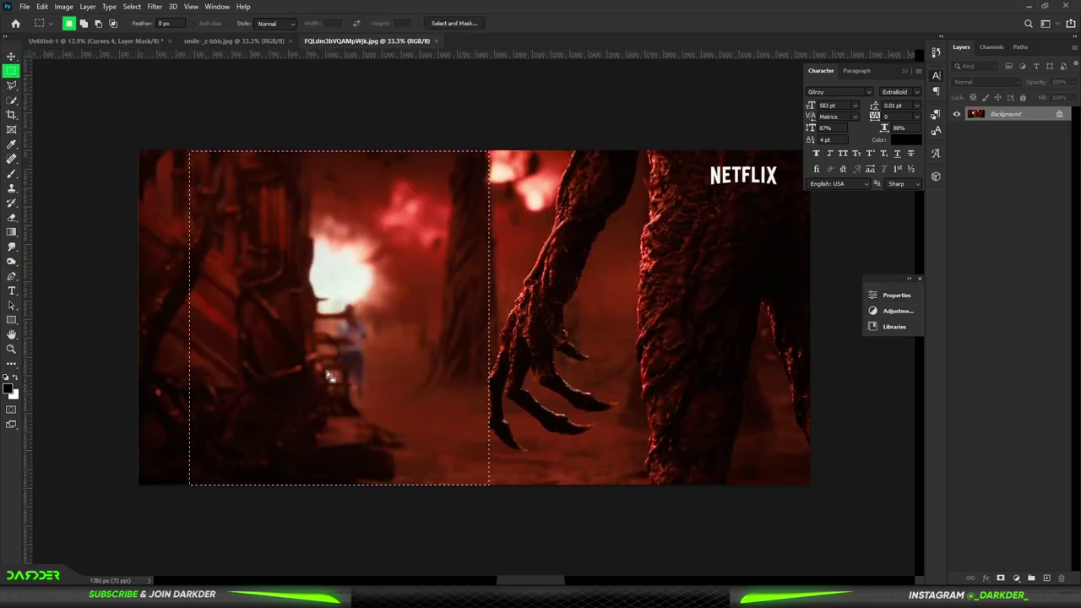
left_click_drag(329, 377, 490, 253)
key("ctrl+t")
left_click_drag(496, 313, 515, 498)
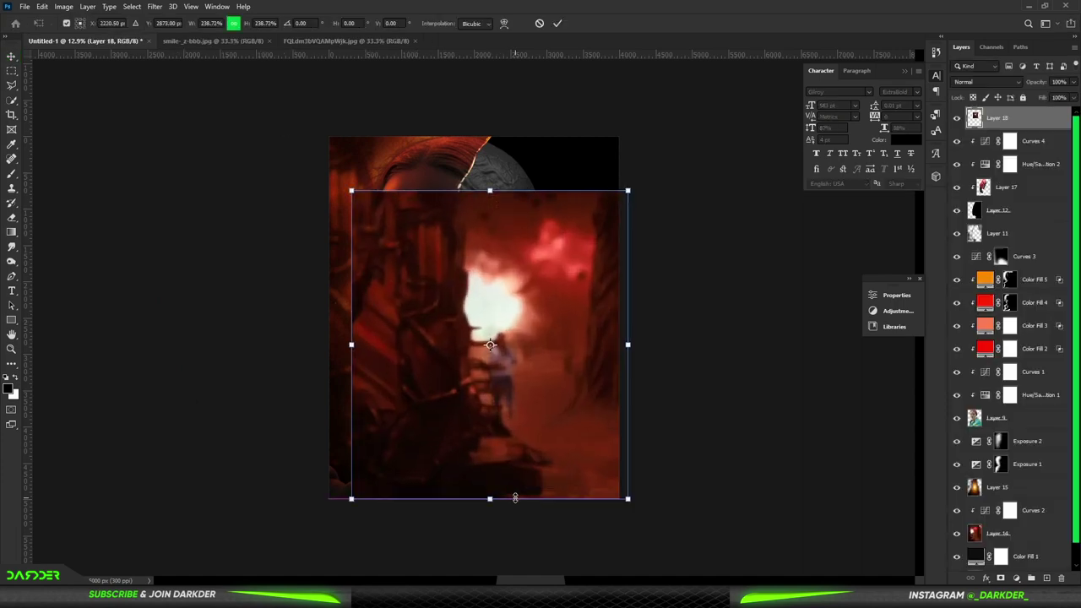
left_click_drag(490, 190, 490, 138)
key("Return")
- Move alley Layer 18 to the top of the stack and hide it, then select Layer 12
key("ctrl+bracketleft")
key("ctrl+bracketleft")
key("ctrl+bracketleft")
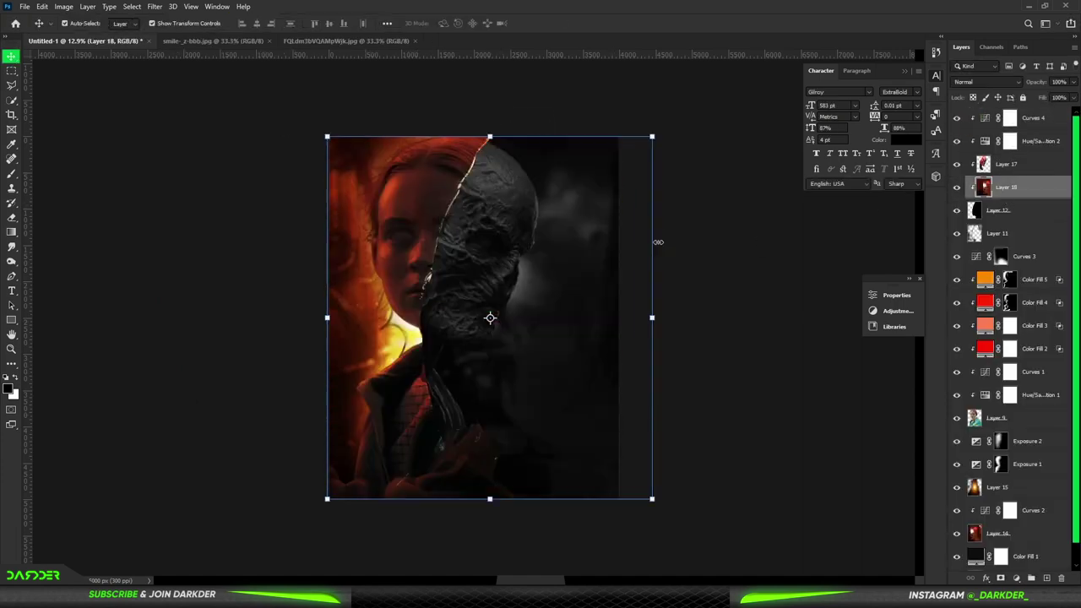
key("Return")
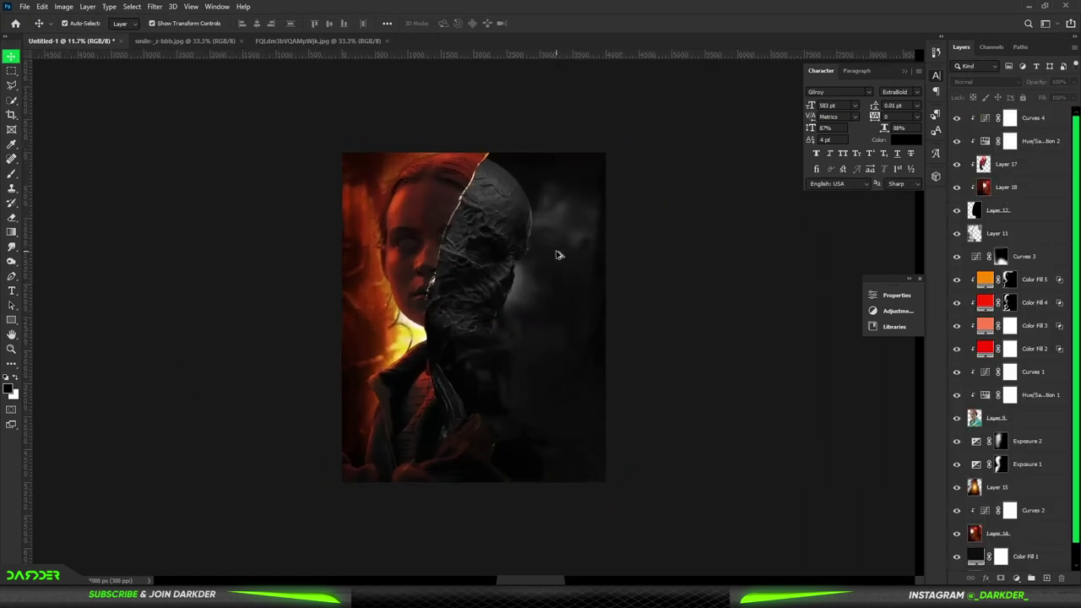
left_click(1040, 186)
left_click(1029, 168)
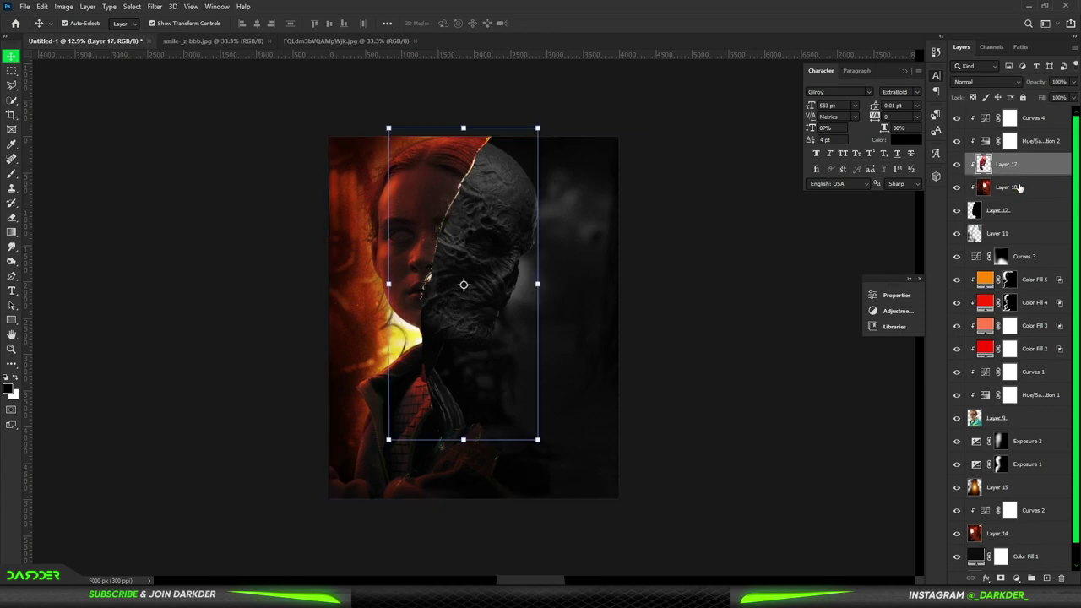
left_click(1019, 192)
scroll(757, 240, "up", 2)
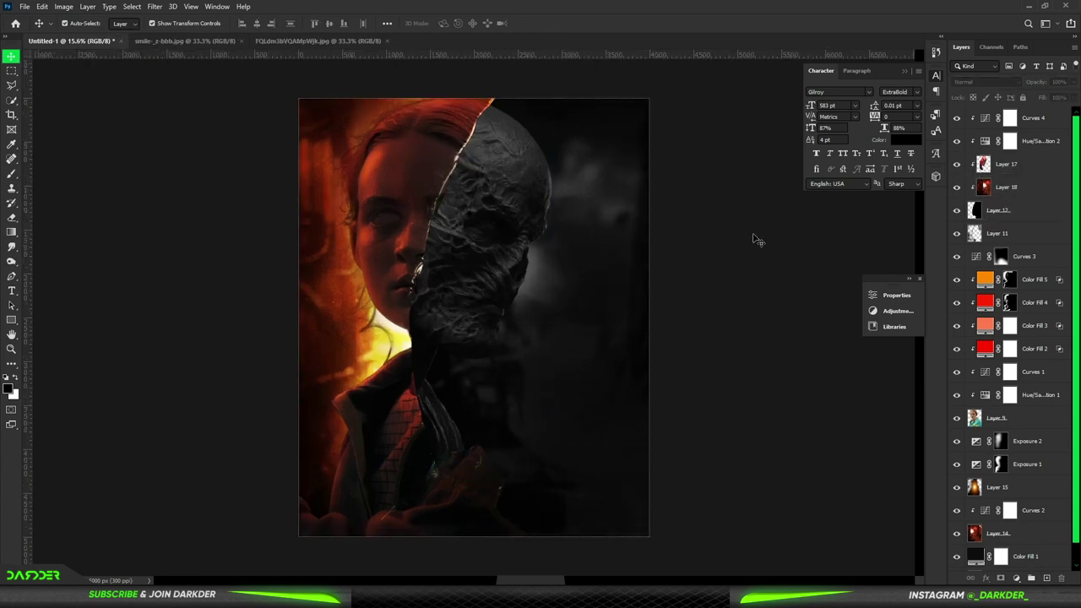
left_click_drag(1037, 122, 1037, 119)
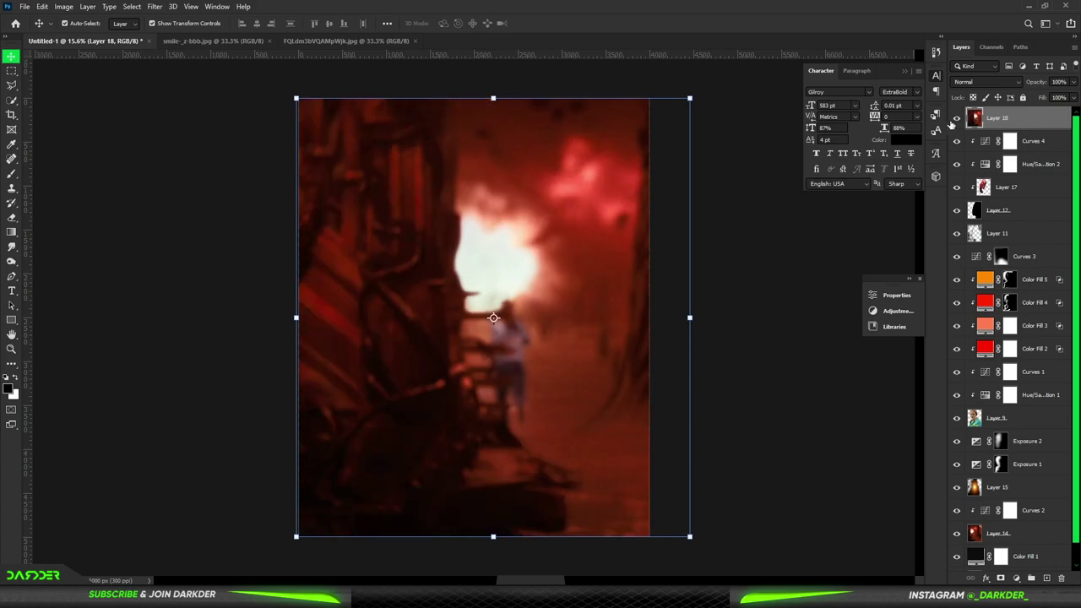
left_click(957, 117)
left_click(1035, 210)
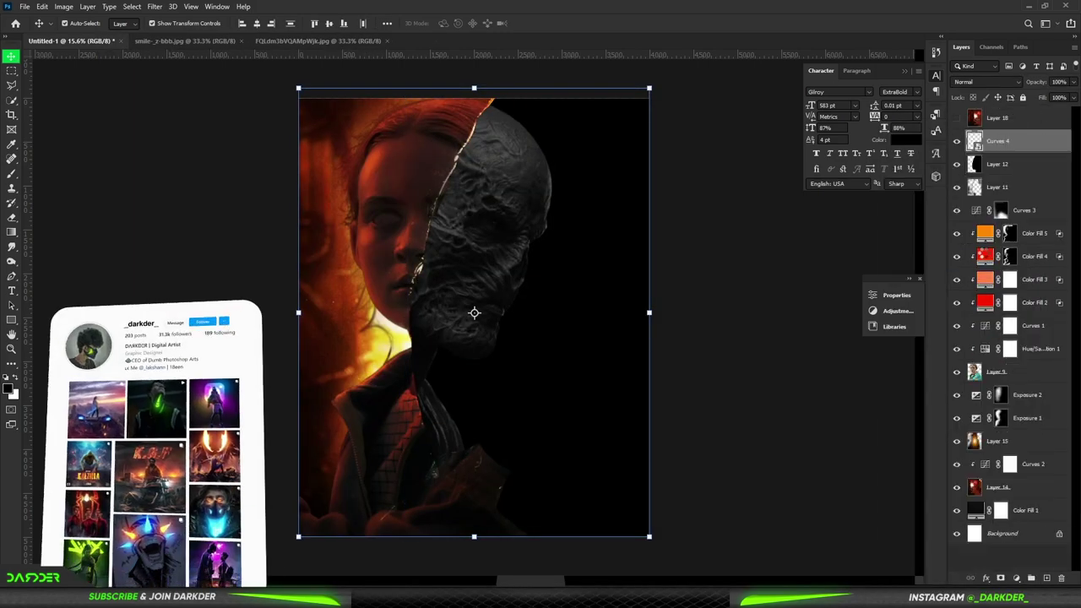
- Clip the alley layer to Layer 12 and duplicate Layer 12
mouse_move(1000, 118)
left_mouse_down()
mouse_move(1001, 160)
mouse_move(1018, 114)
left_mouse_up()
left_click(1001, 153, "alt")
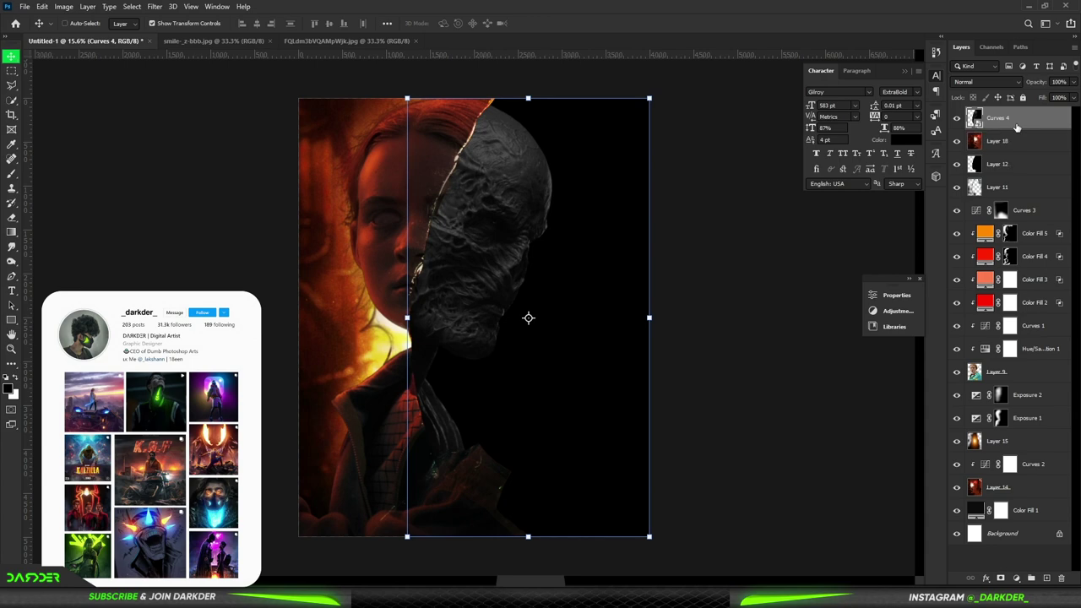
left_click(1001, 164)
key("ctrl+j")
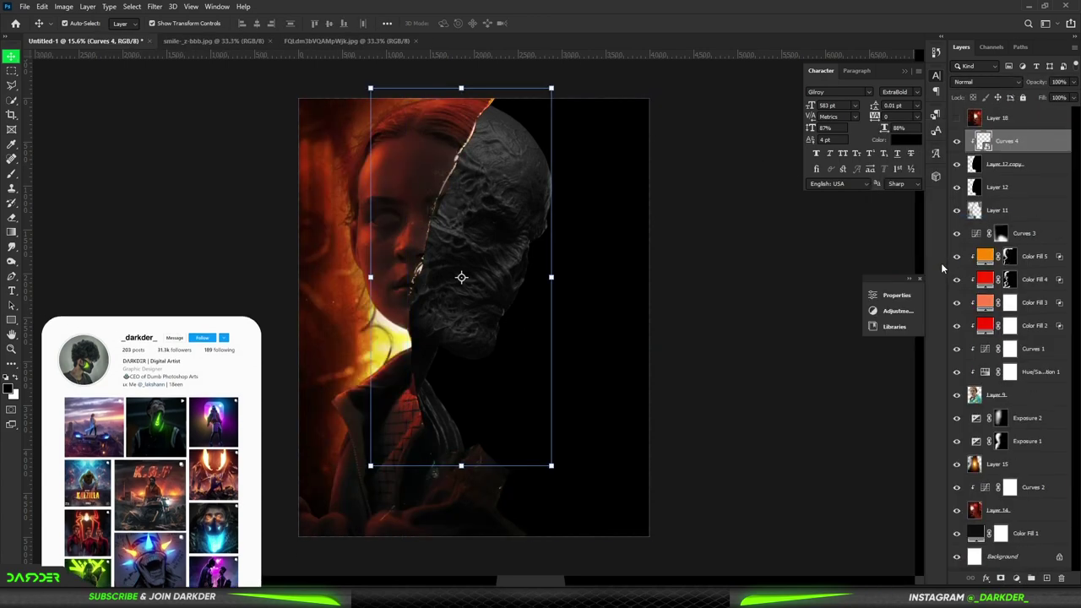
left_click(1001, 187)
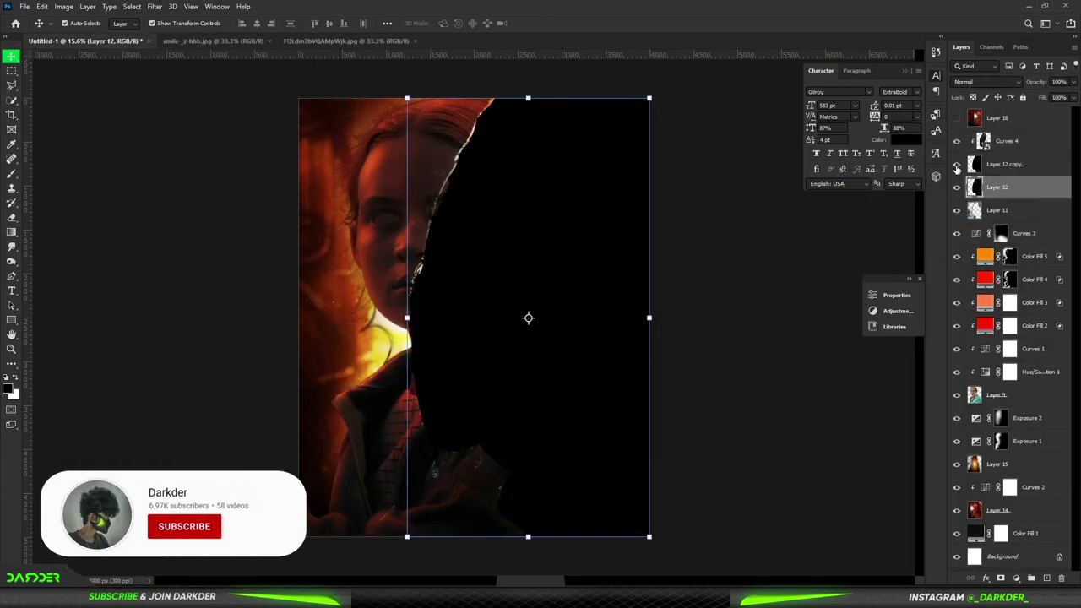
- Give Layer 12 copy a bright green Color Overlay, #5aff00
double_click(1038, 164)
left_click(670, 455)
left_click(906, 342)
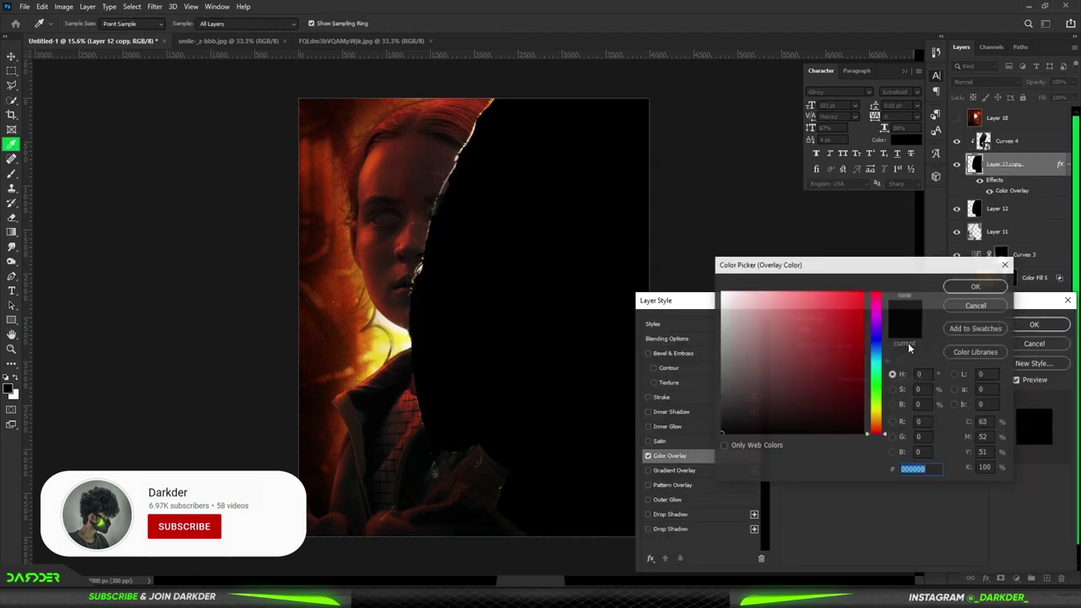
type("5aff00")
key("Return")
key("Return")
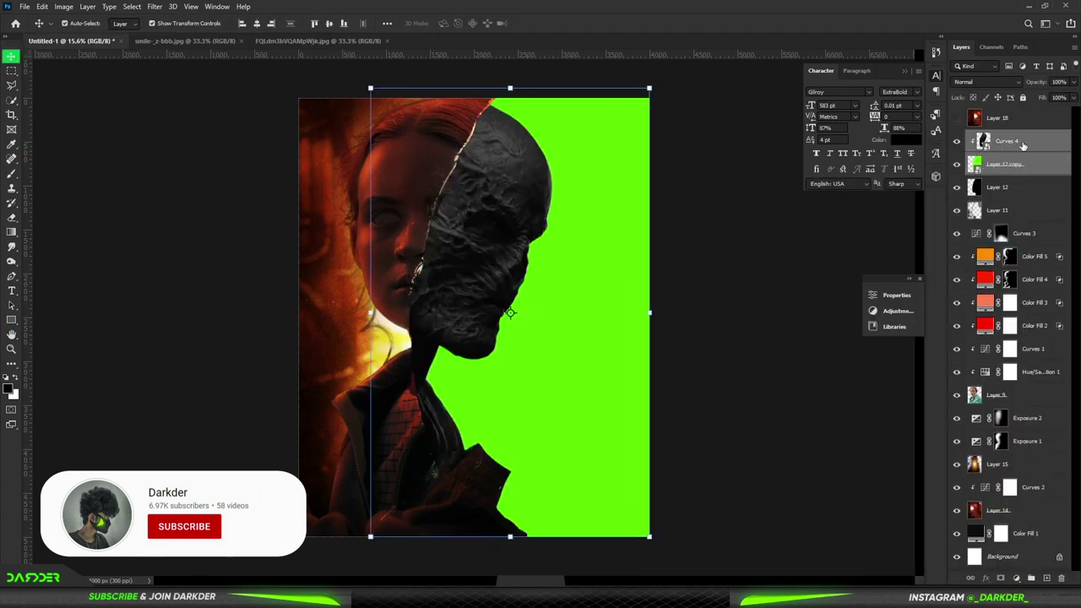
- Select the green background area on Layer 11 with Quick Selection
left_click(996, 164)
right_click(12, 102)
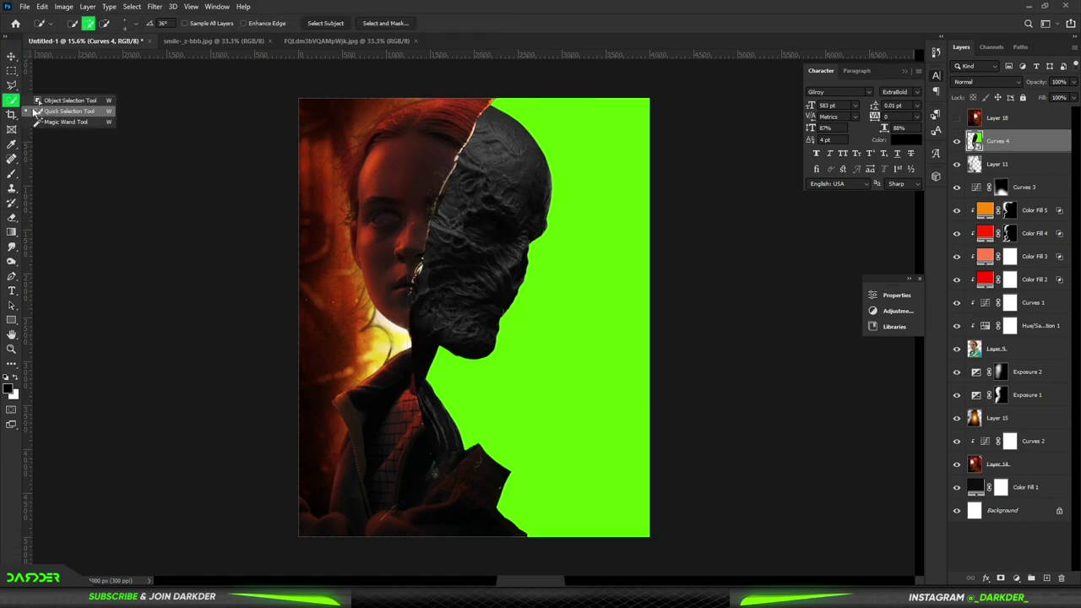
left_click(59, 123)
left_click(591, 248)
key("b")
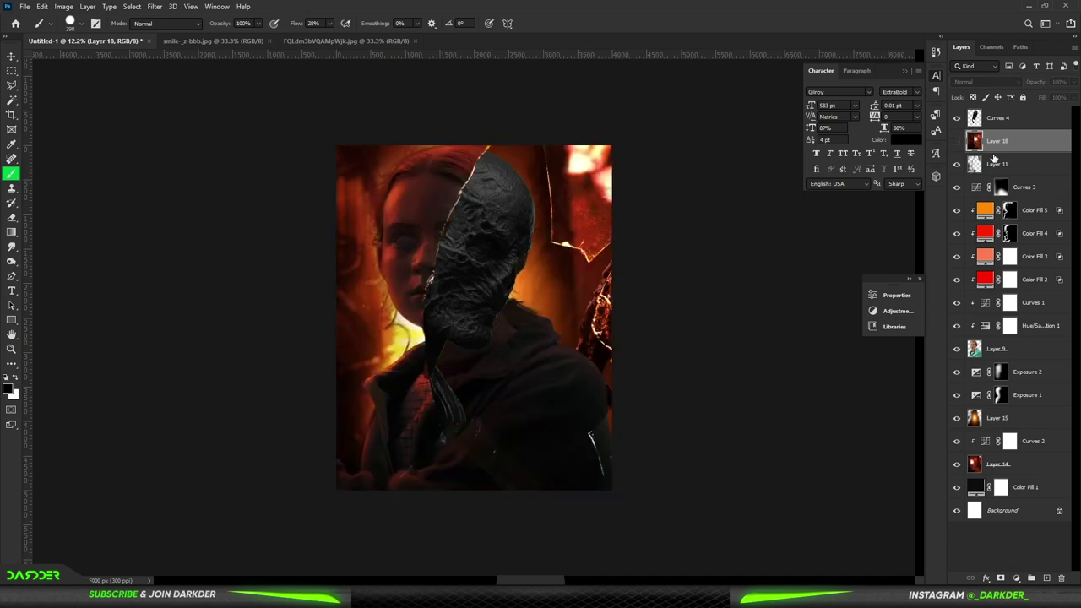
- Duplicate the green silhouette layer, restack it, and clip the alley layer to it
key("ctrl+bracketright")
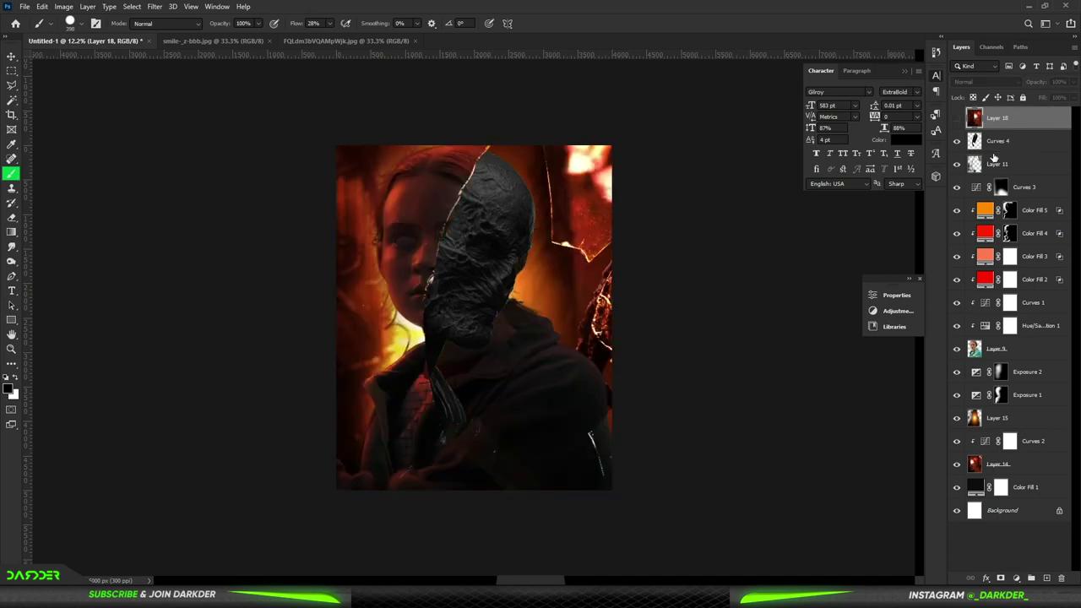
left_click(996, 140)
key("ctrl+j")
key("ctrl+bracketright")
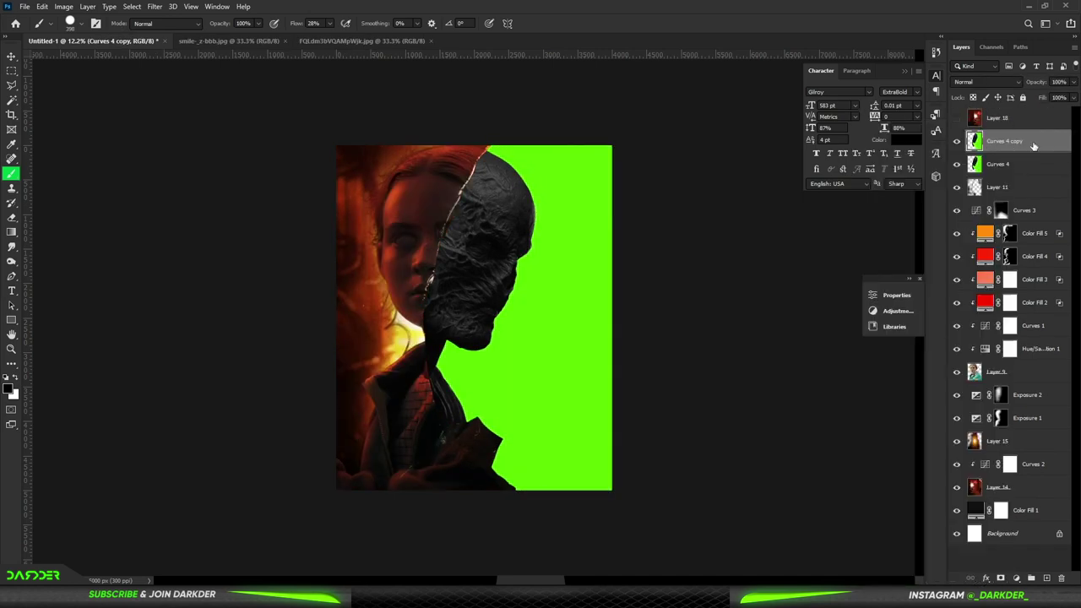
left_click(996, 140)
key("ctrl+alt+g")
key("alt+bracketright")
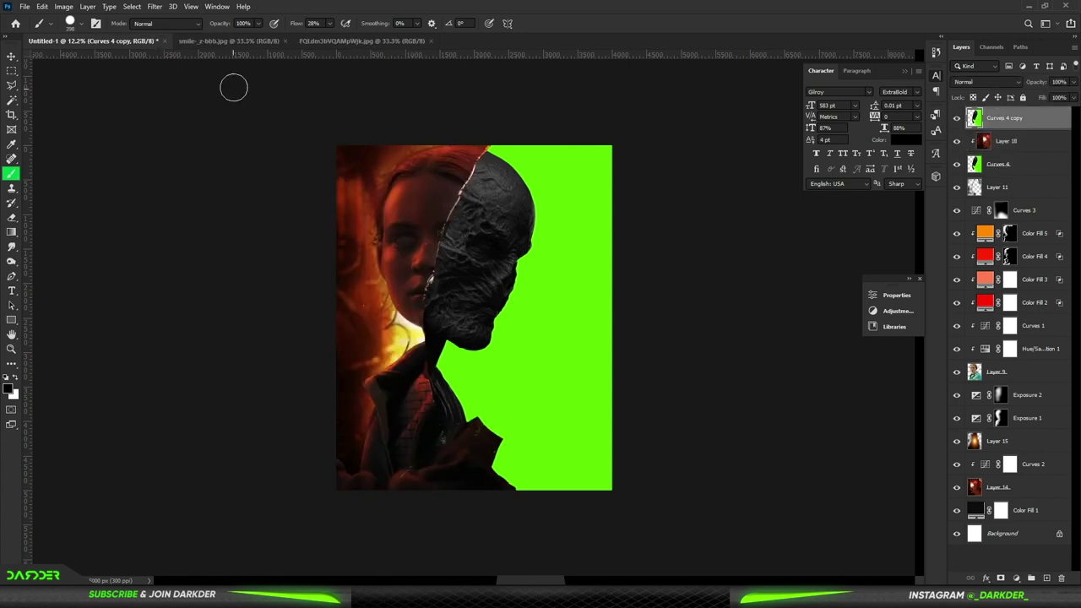
- Select the green with Color Range and delete it to reveal the red alley
left_click(132, 6)
left_click(152, 136)
left_click(765, 169)
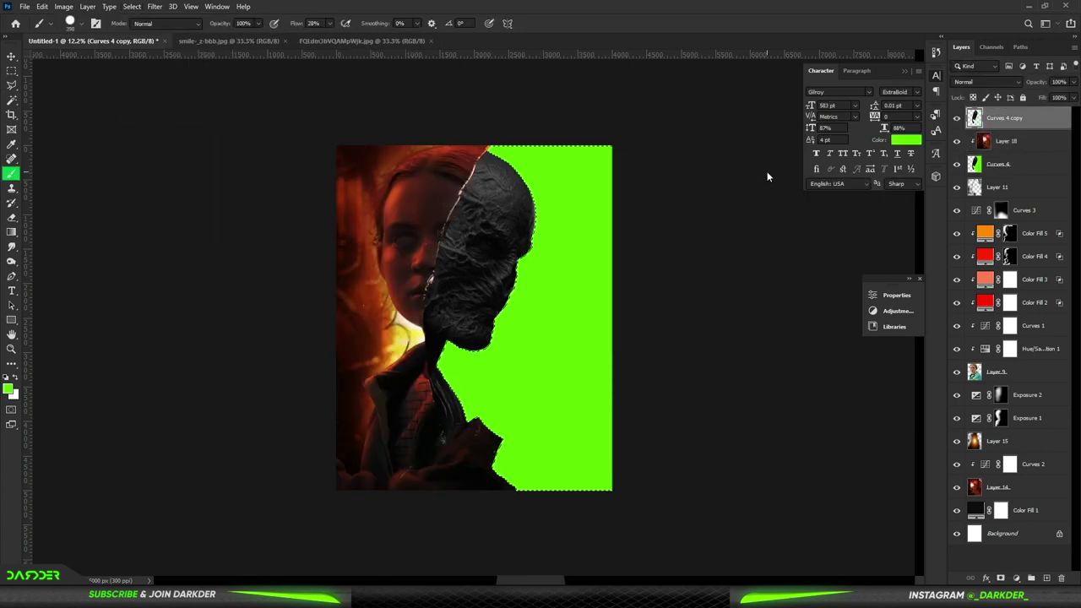
key("Delete")
key("ctrl+d")
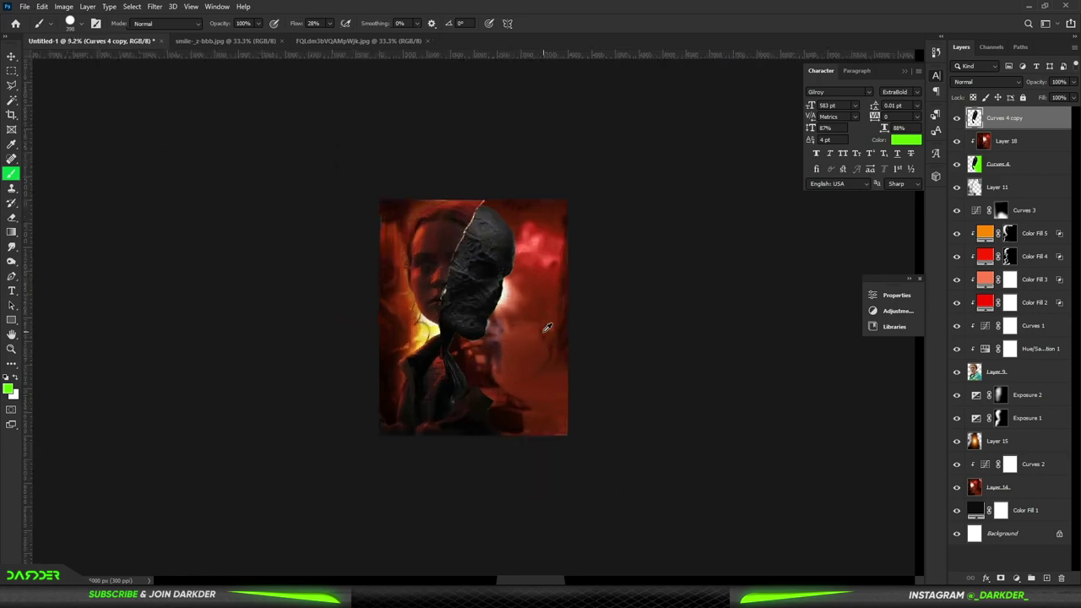
key("ctrl+f")
key("Escape")
scroll(473, 317, "up", 2)
- Add a Color Lookup adjustment on alley Layer 18 using the 2Strip.look preset
left_click(1038, 148)
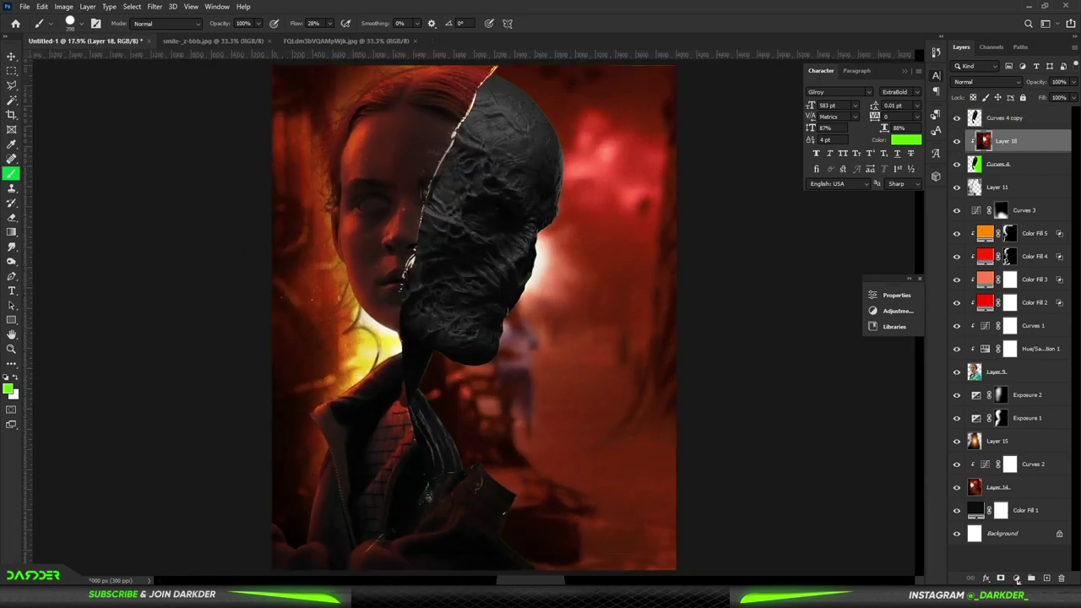
left_click(1016, 577)
left_click(1019, 520)
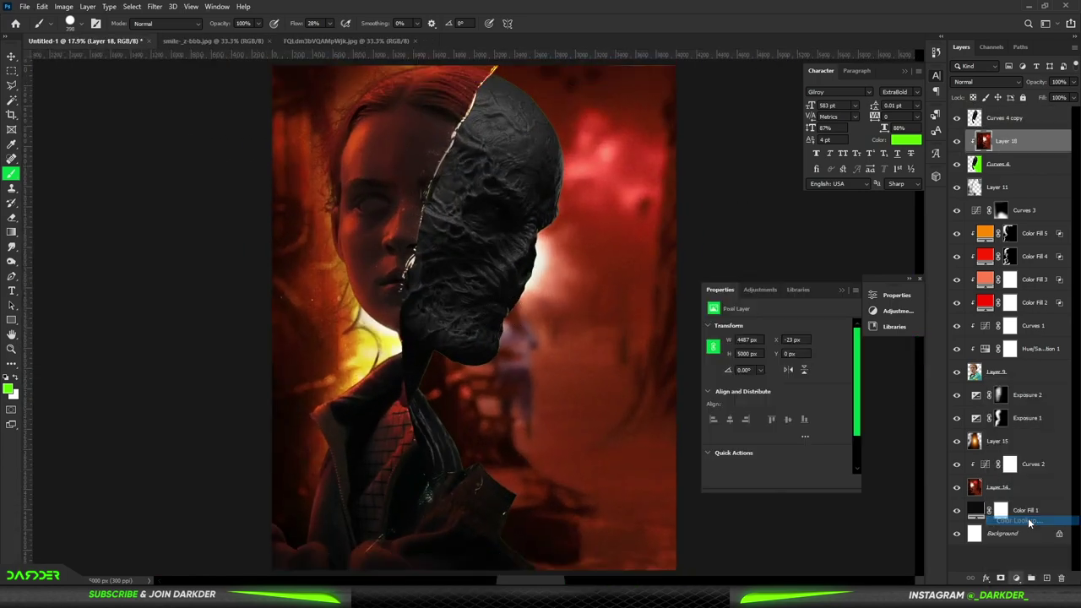
left_click(811, 329)
left_click(790, 38)
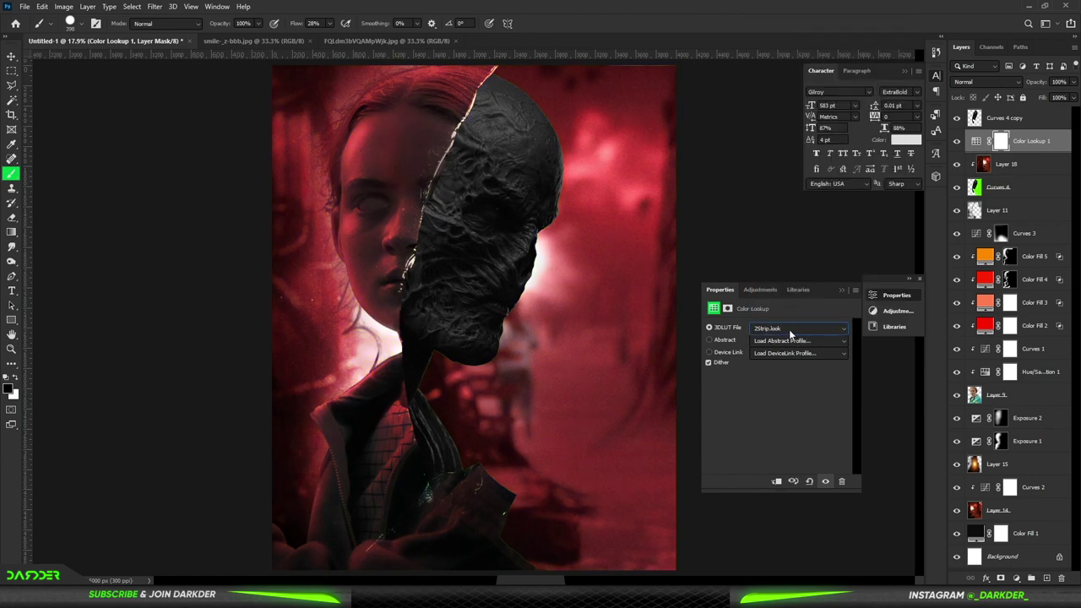
- Try other lookup presets including TensionGreen and Crisp_Winter
left_click(796, 327)
left_click(796, 327)
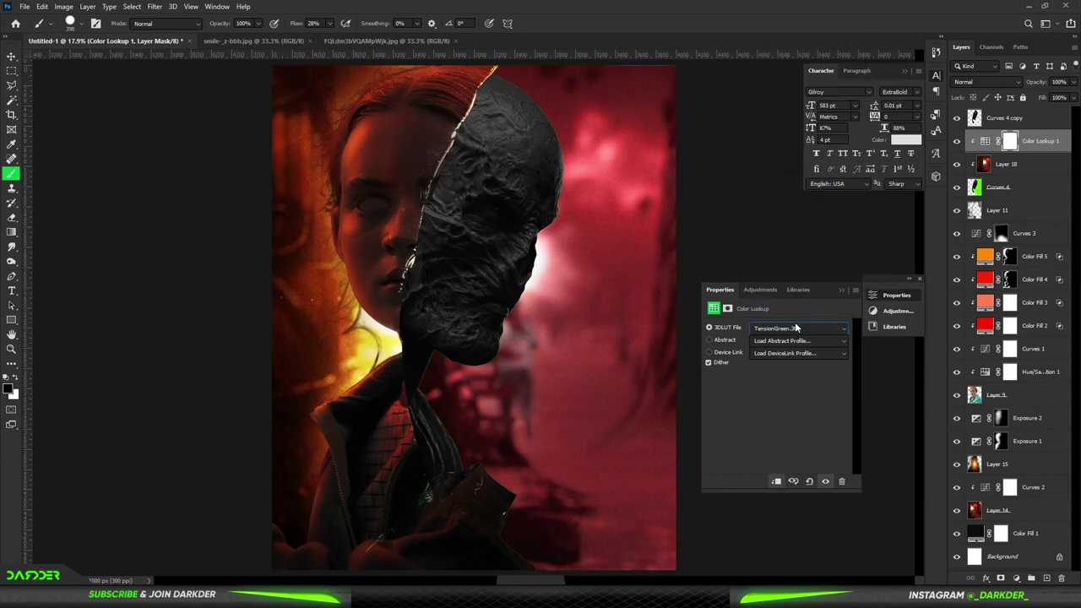
key("Up")
key("Up")
key("Up")
key("Up")
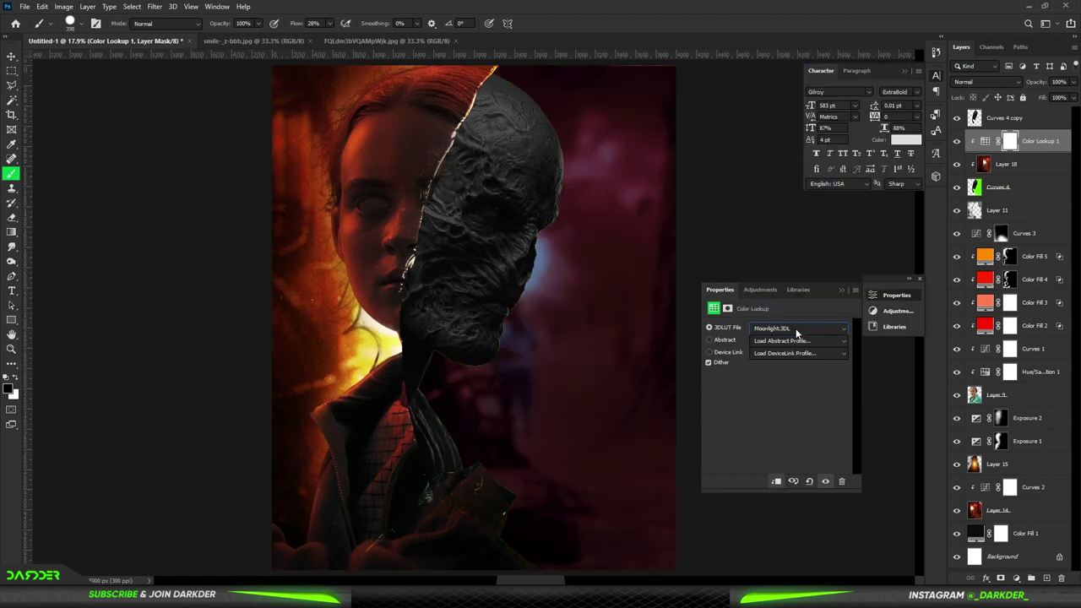
key("Up")
key("Up")
key("Up")
key("Up")
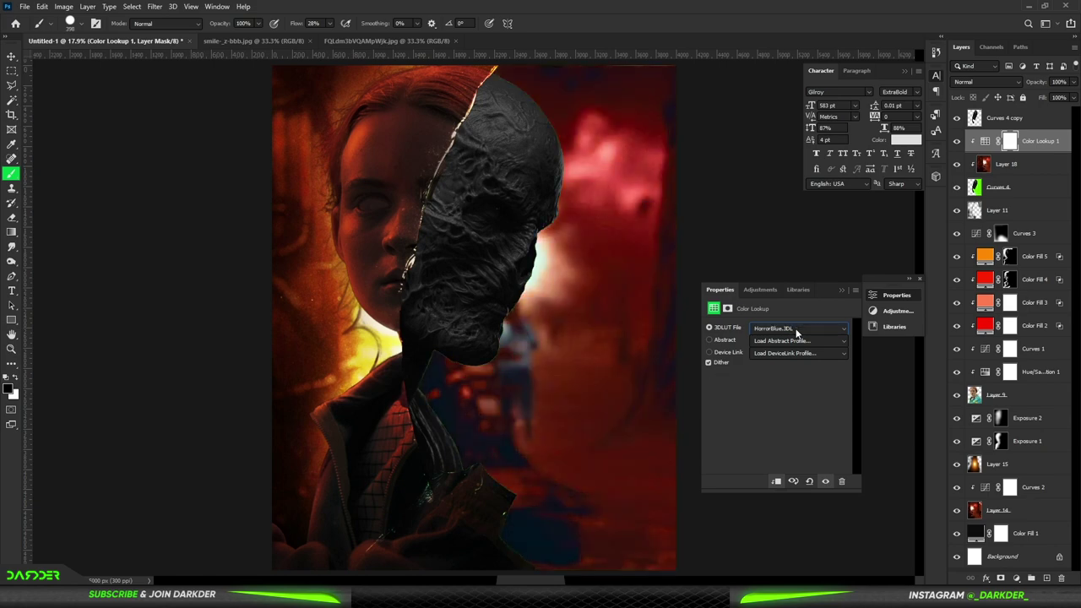
key("Up")
key("Up")
key("Up")
key("Up")
key("Up")
key("Up")
key("Up")
key("Up")
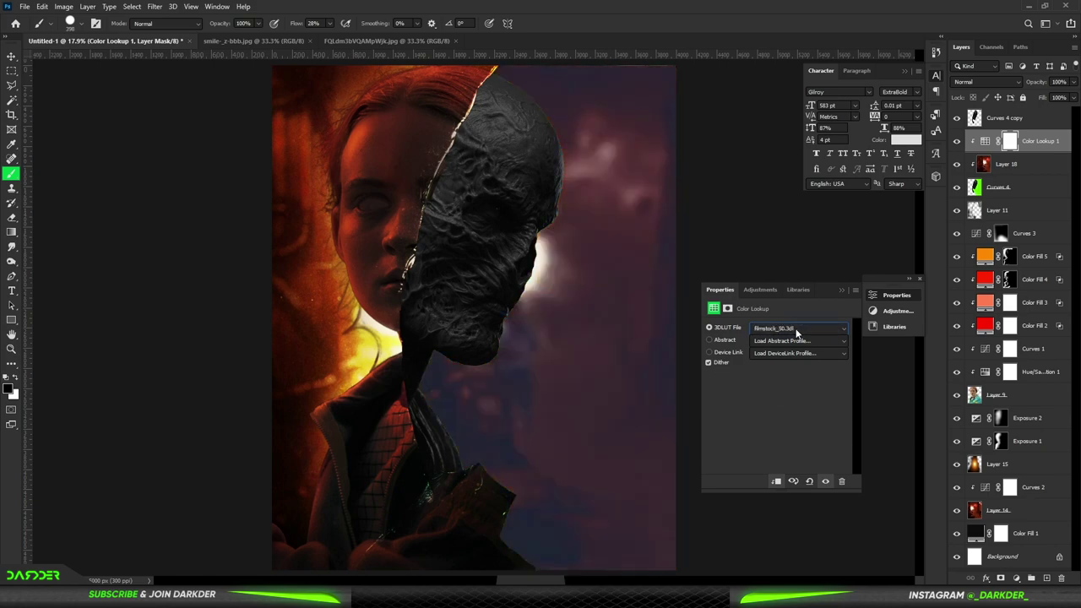
key("Up")
key("Up")
left_click(795, 331)
left_click(786, 101)
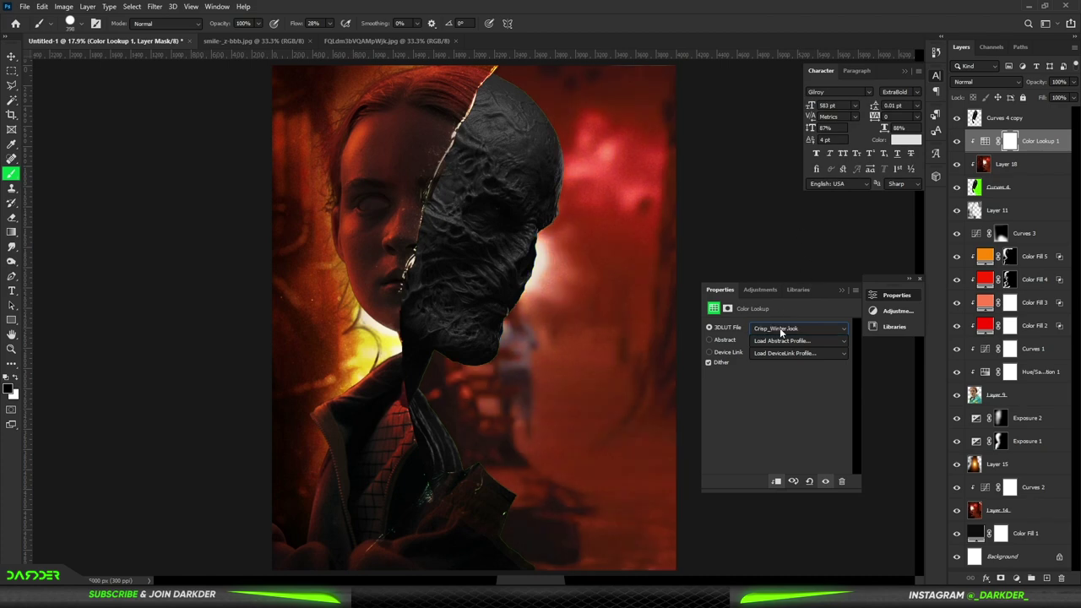
key("Up")
key("Up")
key("Up")
key("Up")
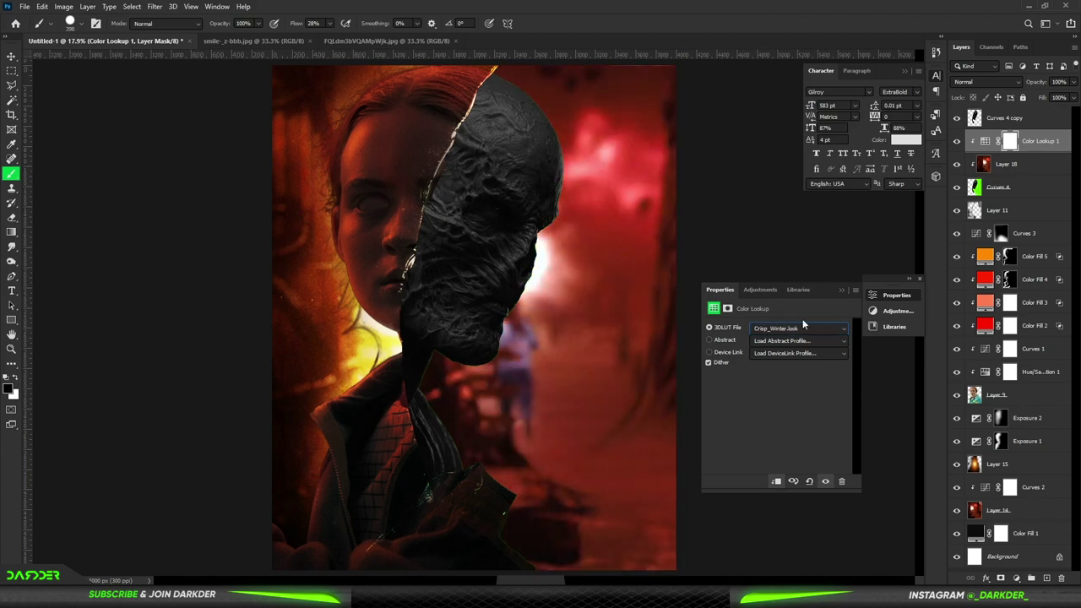
key("Up")
- Replace the Color Lookup with a clipped Hue/Saturation, shifting the background hue to -180
key("Delete")
left_click(1016, 578)
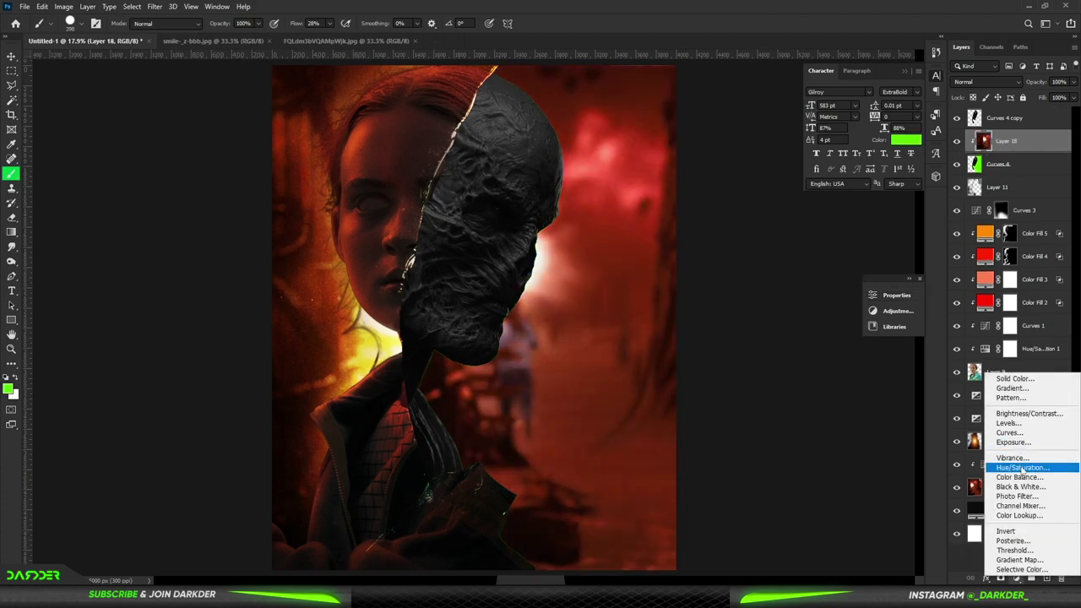
left_click(996, 471)
left_click(777, 483)
mouse_move(776, 370)
left_mouse_down()
mouse_move(734, 371)
mouse_move(730, 381)
left_mouse_up()
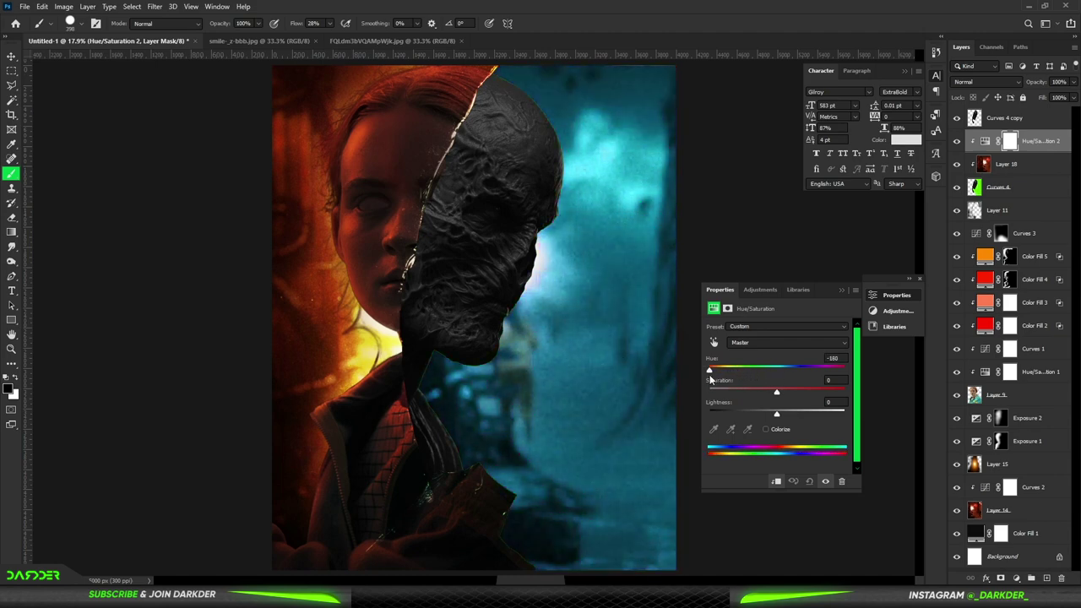
- Add a clipped Solid Color fill in Hue mode, shifting its colour from cyan to blue
left_click(1015, 578)
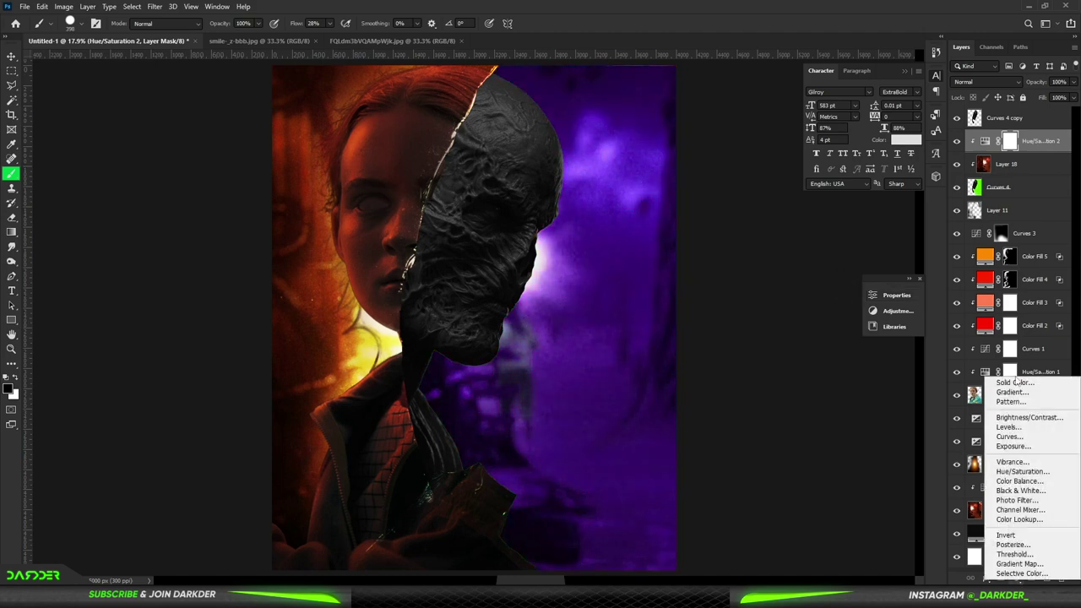
left_click(963, 380)
left_click(955, 290)
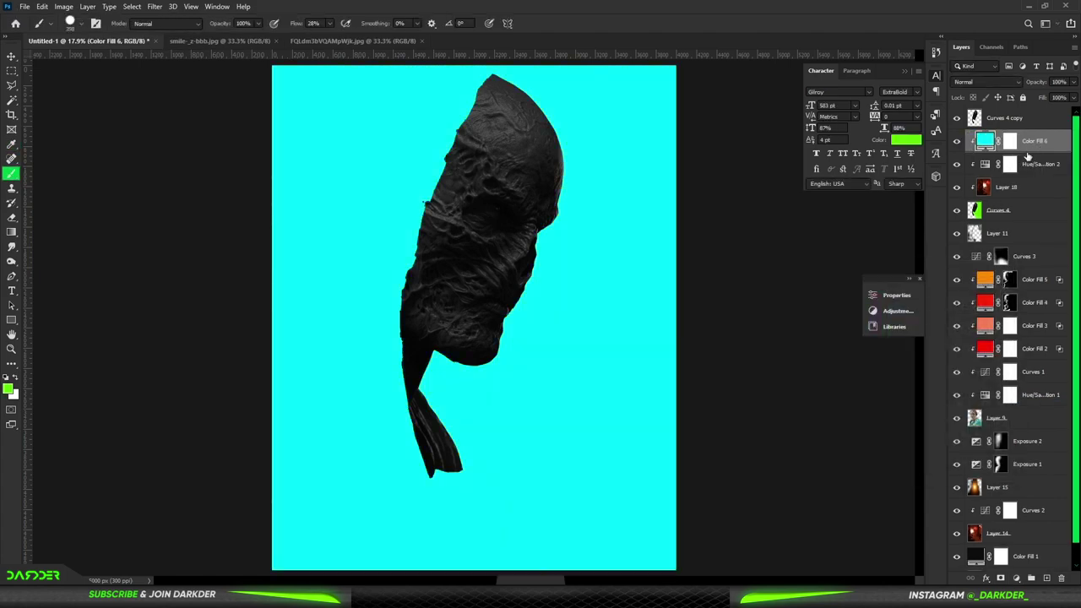
left_click(1009, 167, "alt")
left_click(1002, 81)
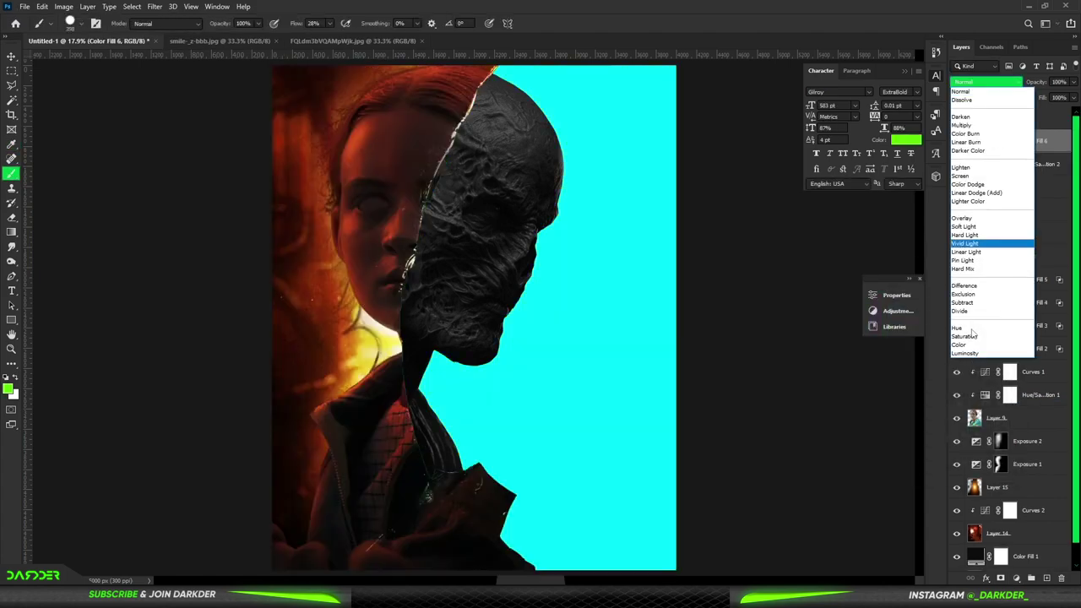
left_click(959, 328)
double_click(985, 141)
left_click_drag(878, 365, 878, 355)
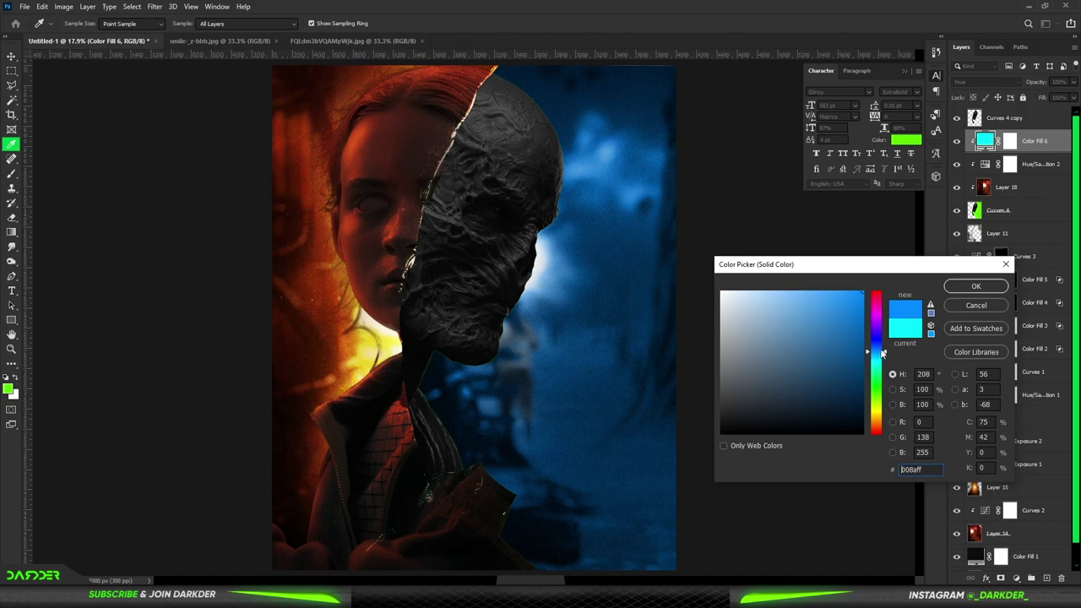
left_click(975, 286)
- Add an Exposure adjustment with raised exposure and invert its mask to hide it
key("b")
scroll(528, 312, "down", 3)
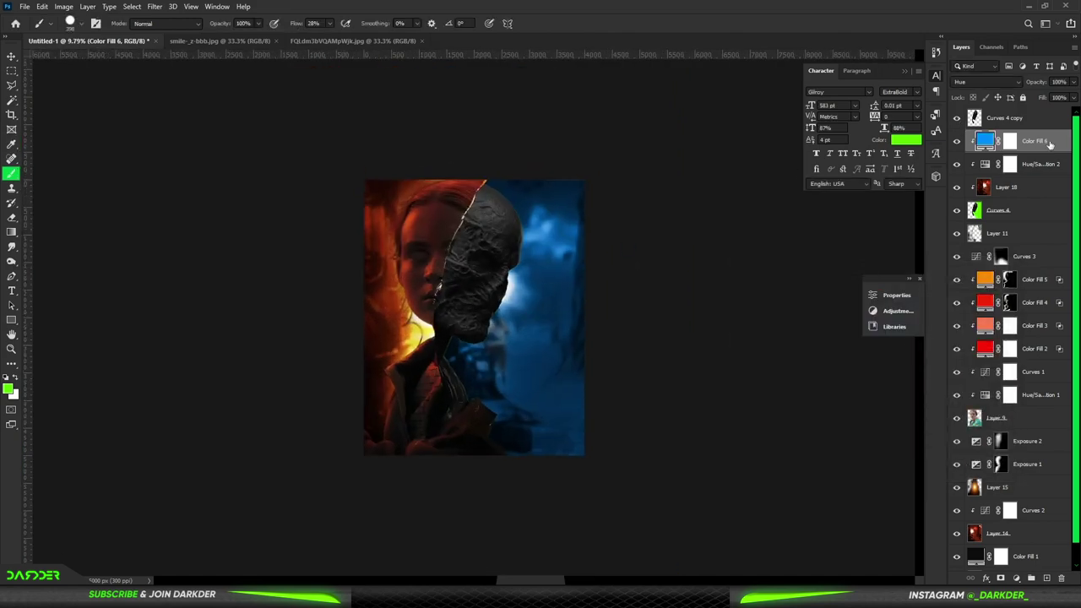
left_click(1016, 578)
left_click(1005, 450)
left_click_drag(778, 354, 816, 351)
left_click(842, 290)
key("ctrl+i")
- Paint the Exposure effect along the skull edge and neck with a soft round brush
scroll(473, 316, "up", 5)
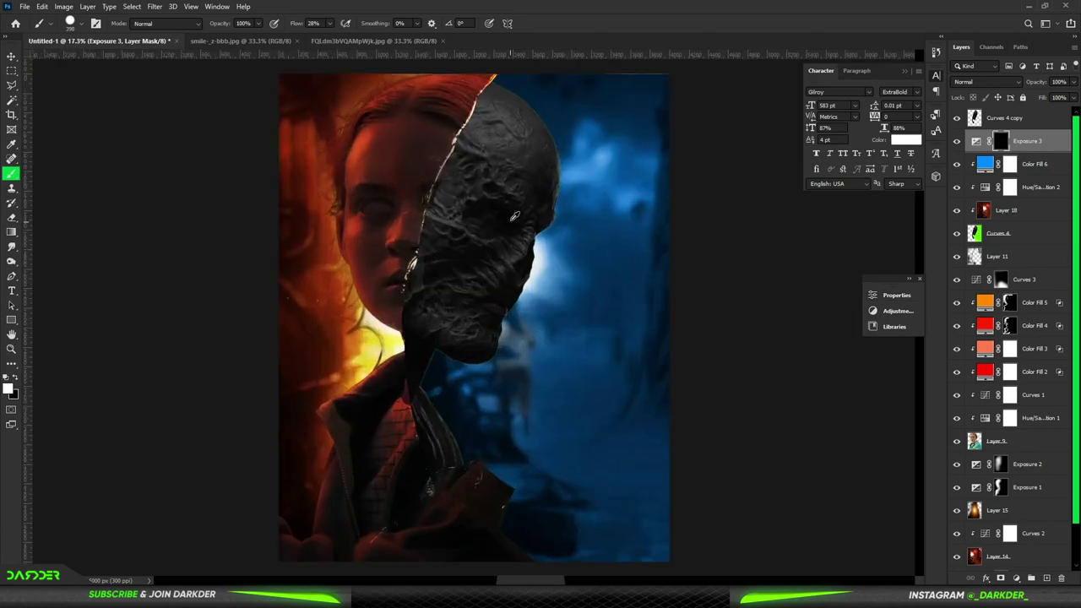
right_click(593, 264)
double_click(704, 404)
scroll(528, 232, "up", 5)
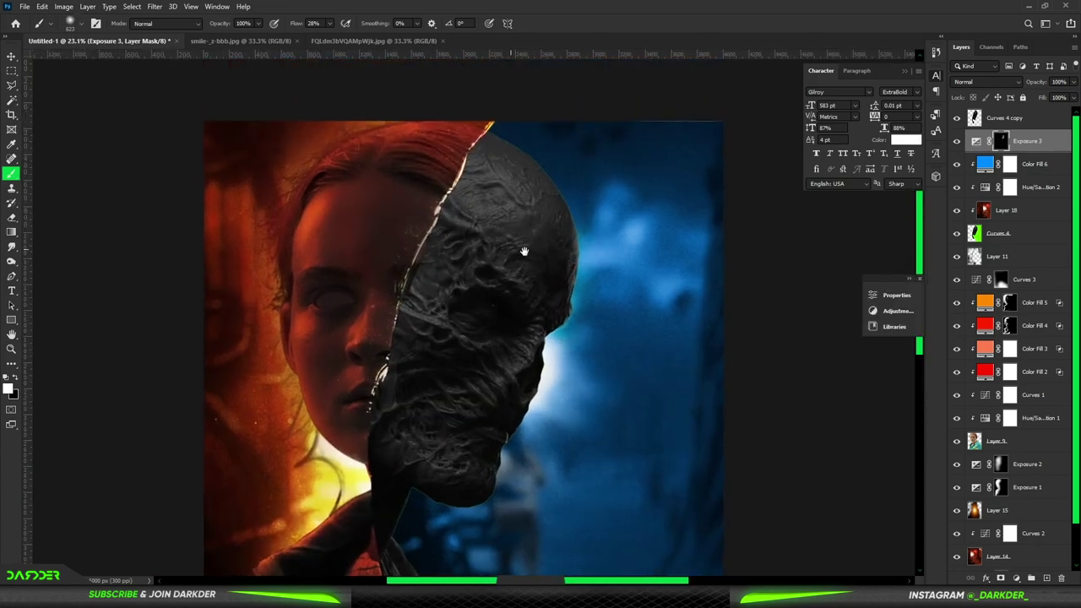
mouse_move(501, 185)
left_mouse_down()
mouse_move(495, 362)
mouse_move(422, 476)
mouse_move(445, 333)
mouse_move(454, 450)
left_mouse_up()
scroll(454, 450, "down", 3)
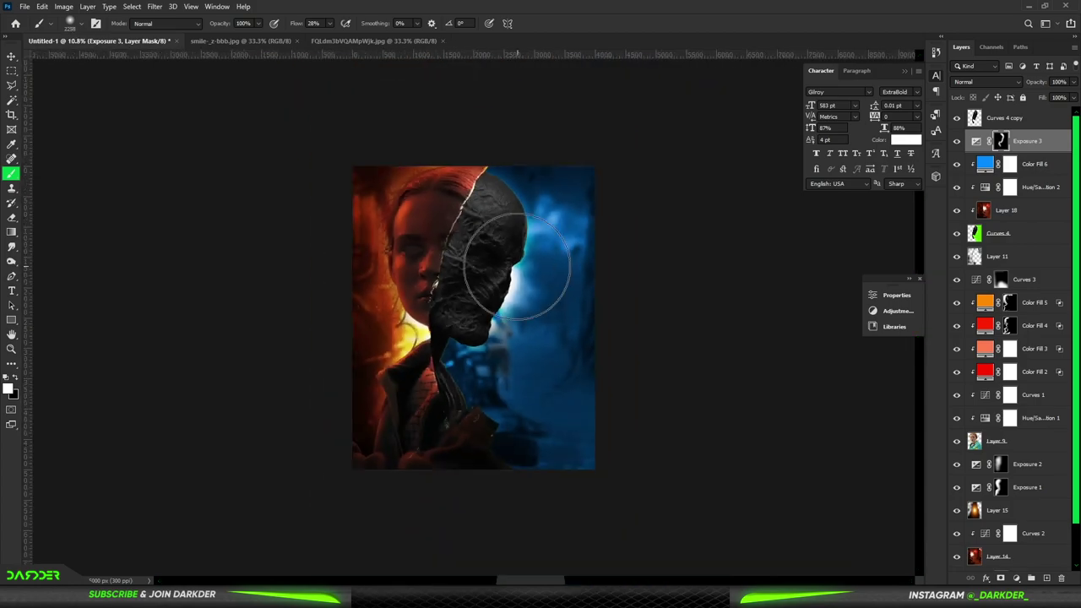
left_click(1005, 117)
- Add a clipped cyan Solid Color fill in Overlay mode and adjust its blending options
left_click(1015, 579)
left_click(1013, 379)
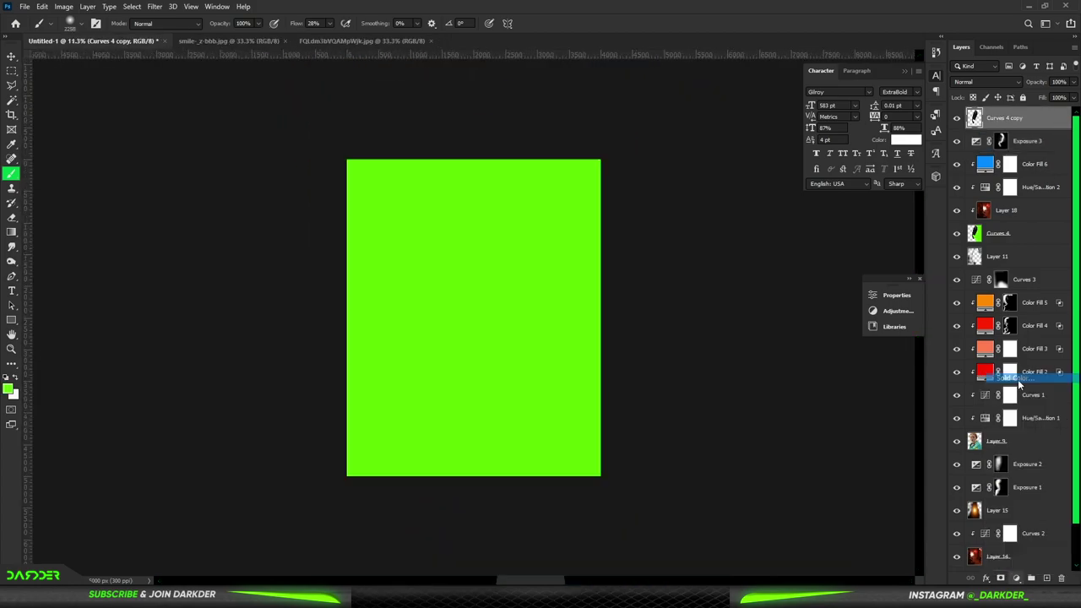
left_click(976, 286)
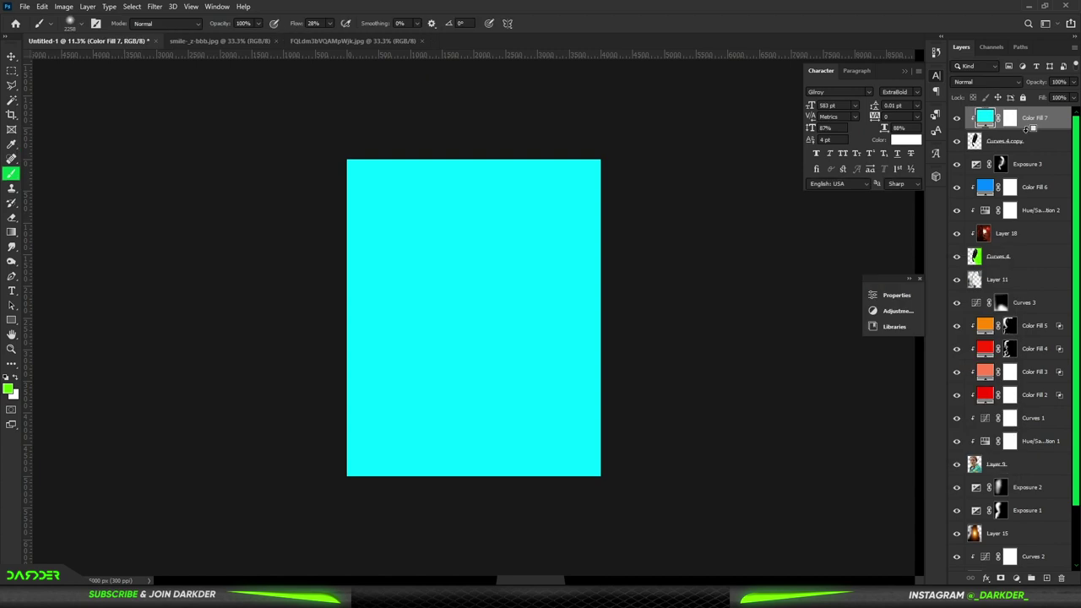
left_click(998, 132, "alt")
left_click(986, 81)
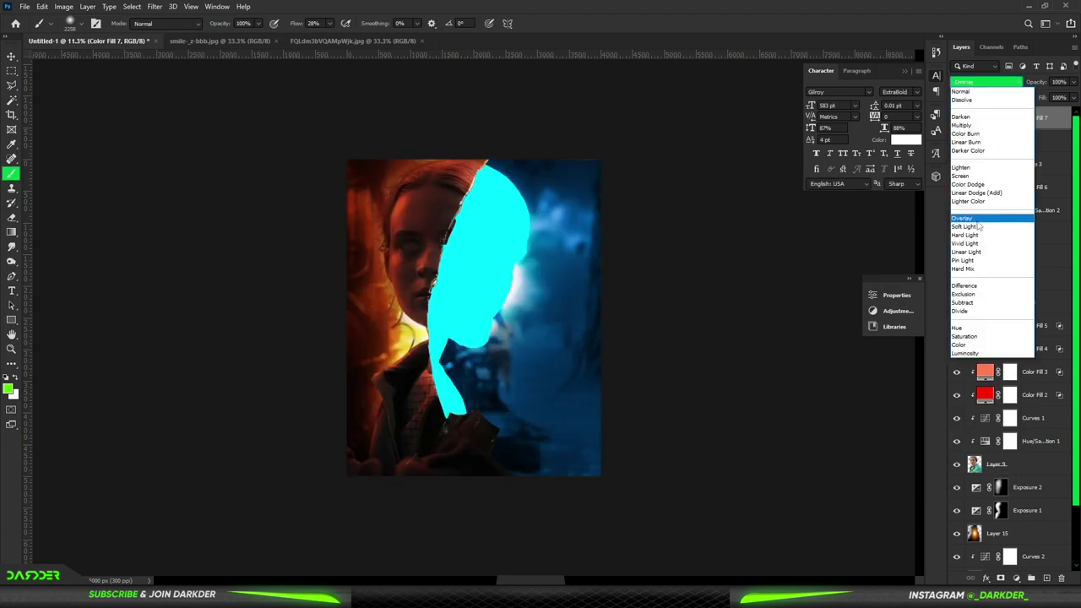
left_click(977, 220)
double_click(985, 119)
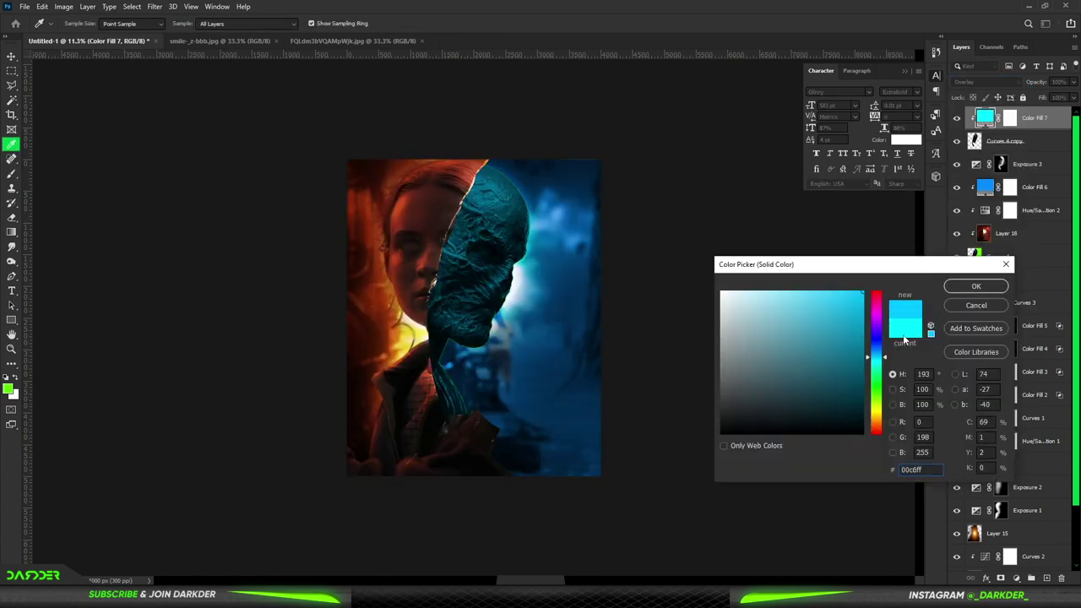
left_click(974, 284)
double_click(1057, 127)
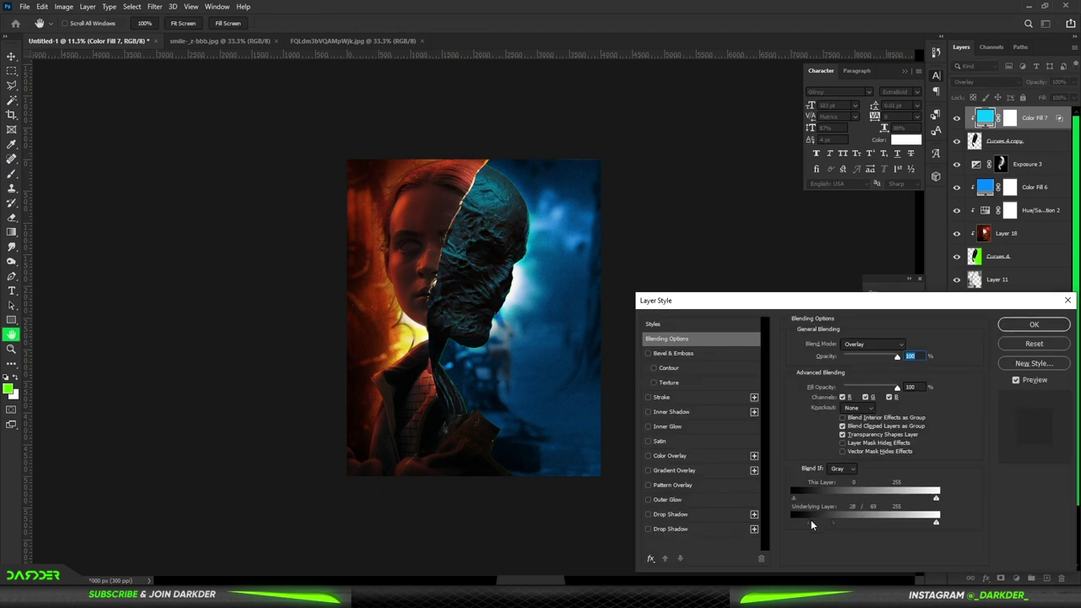
left_click(1033, 324)
- Add a #008aff Solid Color fill in Linear Dodge (Add), letting the skull texture show through
left_click(1016, 578)
left_click(997, 345)
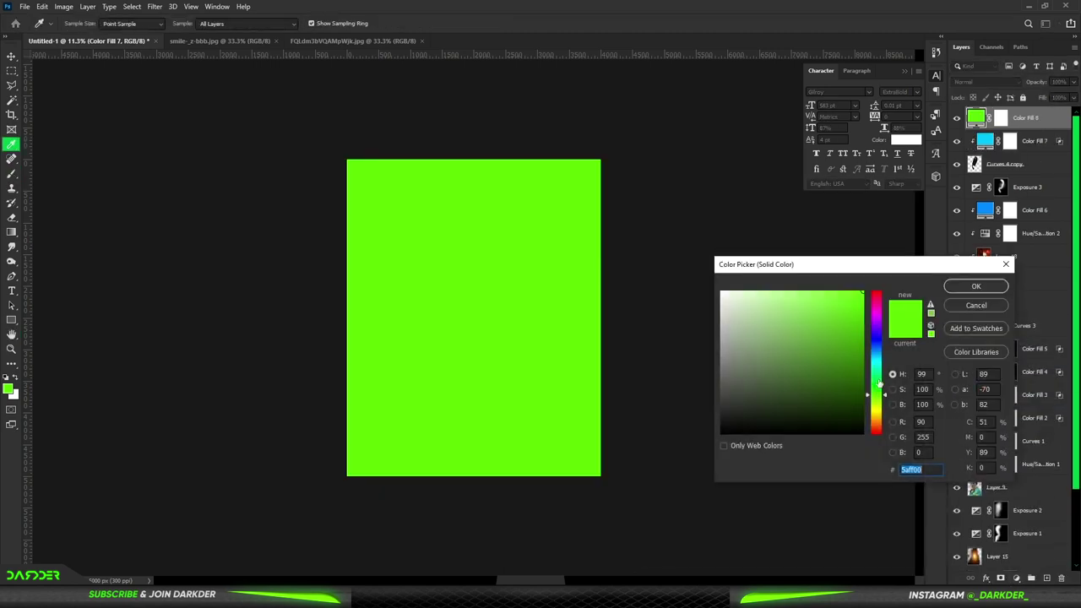
type("008aff")
left_click(975, 286)
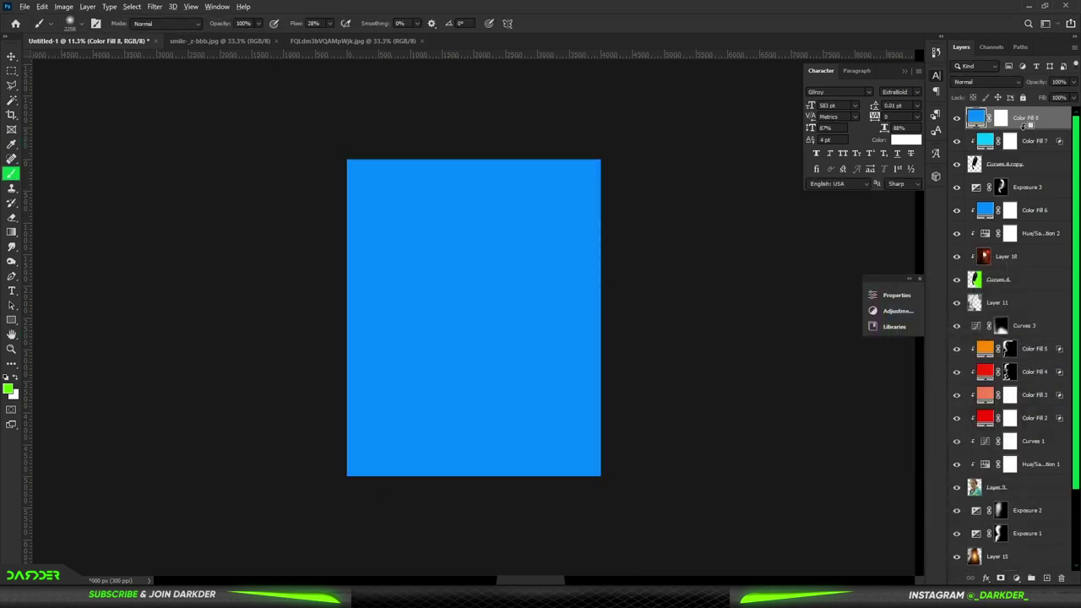
left_click(1016, 79)
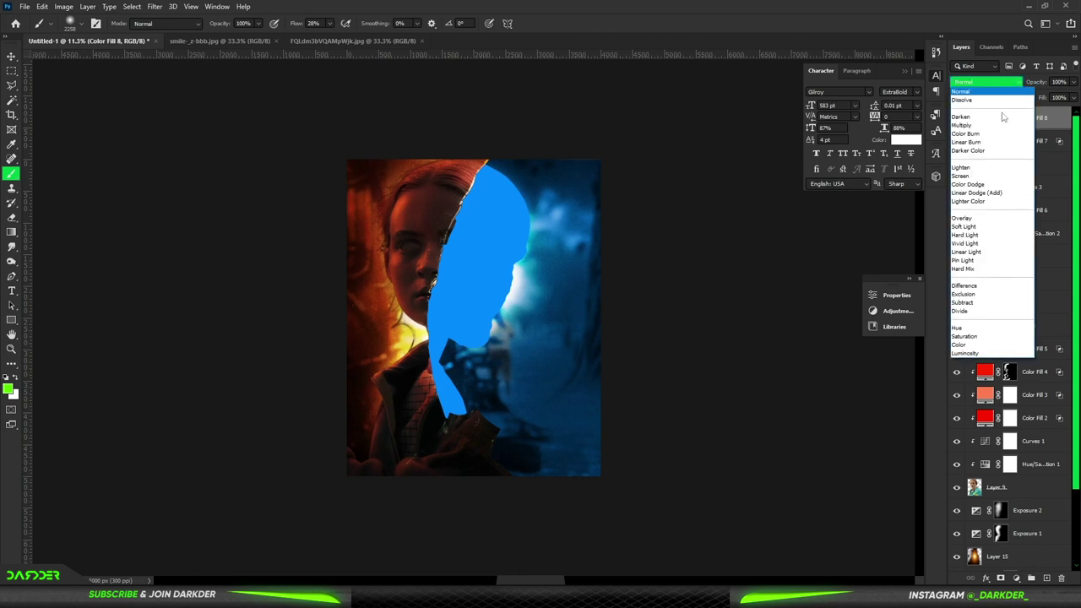
left_click(976, 192)
double_click(1055, 132)
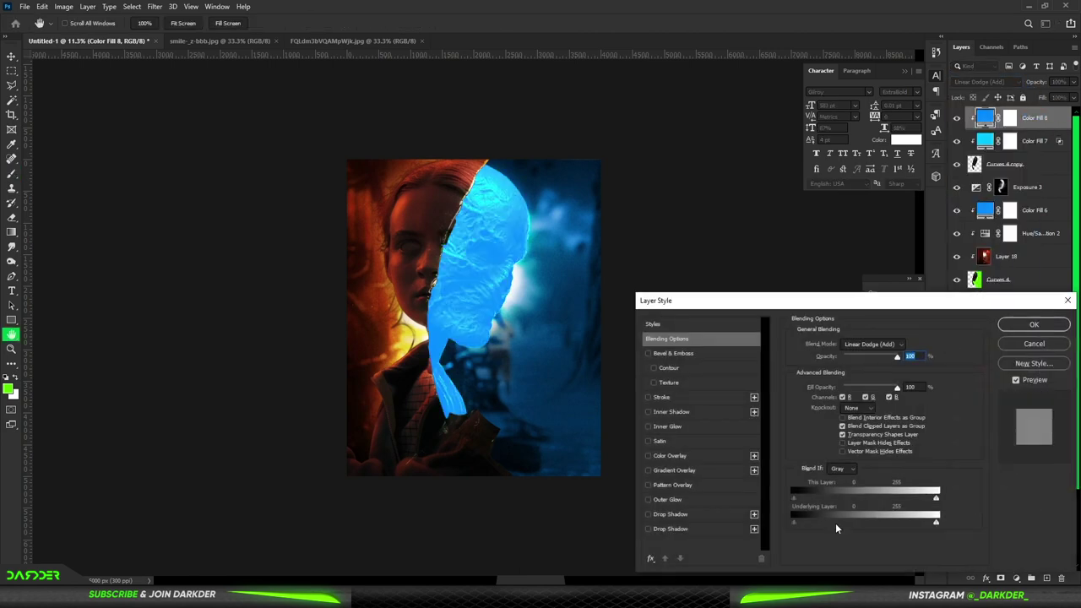
left_click_drag(835, 523, 810, 516)
left_click(1032, 324)
- Invert the blue fill's mask and paint a blue glow along the skull's right edge
left_click(1011, 120)
key("ctrl+i")
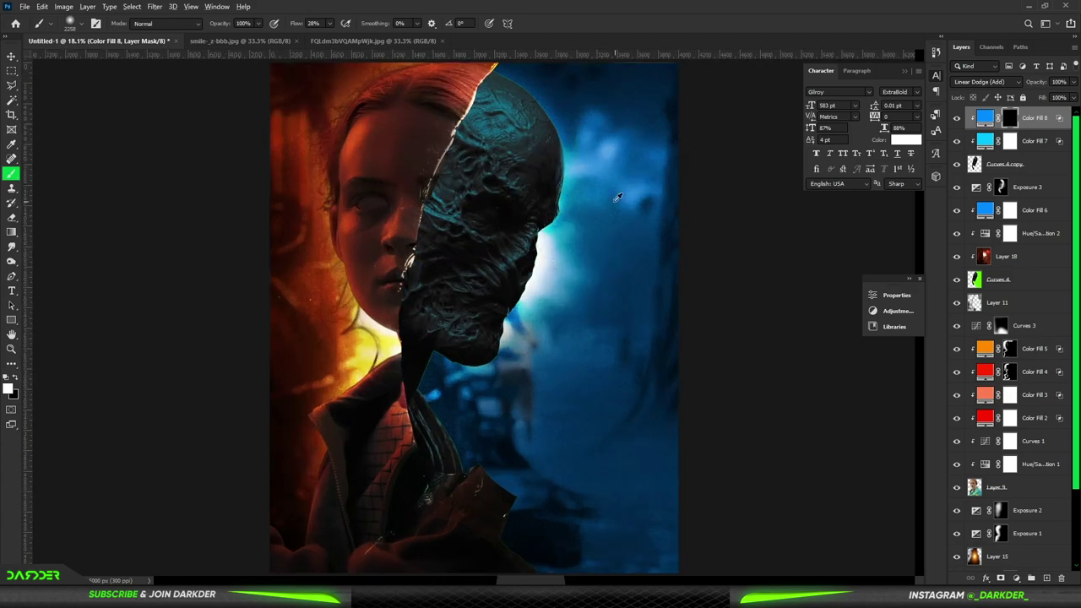
scroll(498, 207, "up", 5)
mouse_move(581, 244)
left_mouse_down()
mouse_move(531, 138)
mouse_move(515, 426)
left_mouse_up()
scroll(451, 456, "down", 4)
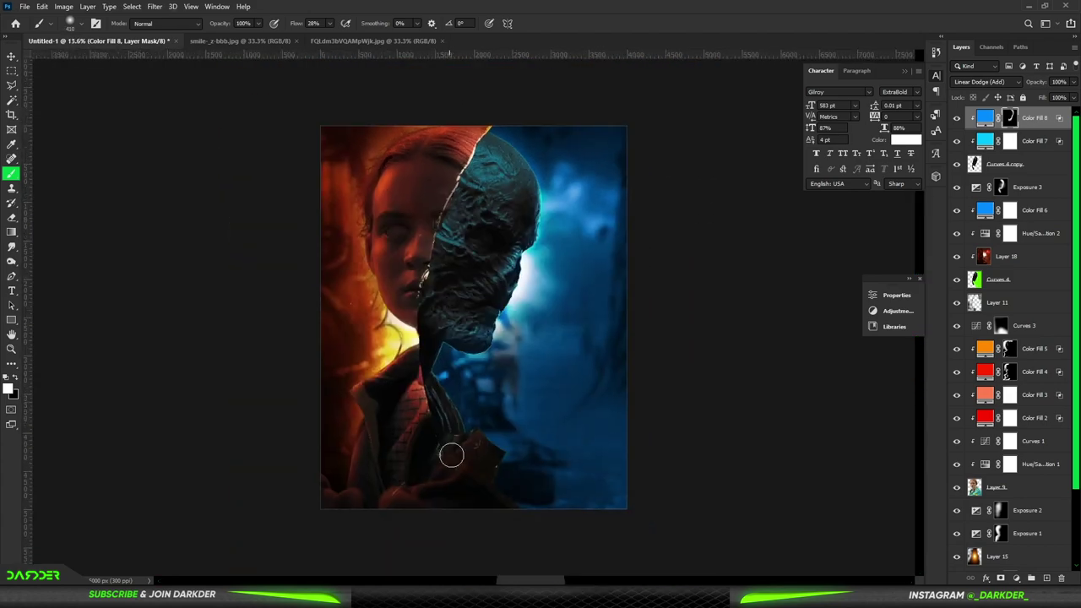
scroll(543, 362, "up", 1)
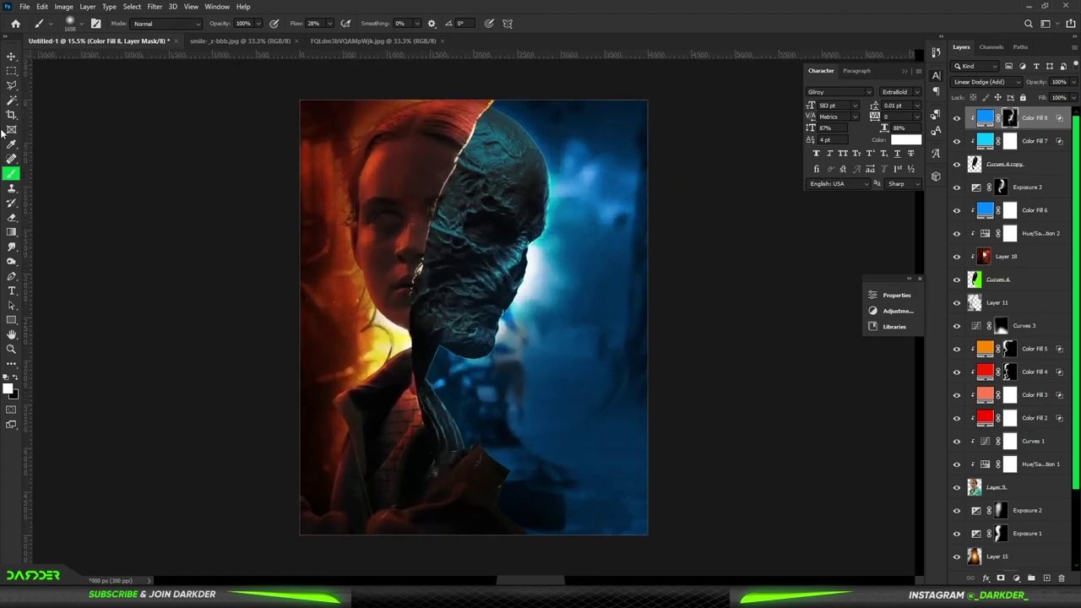
key("c")
left_click(110, 32)
left_click(157, 106)
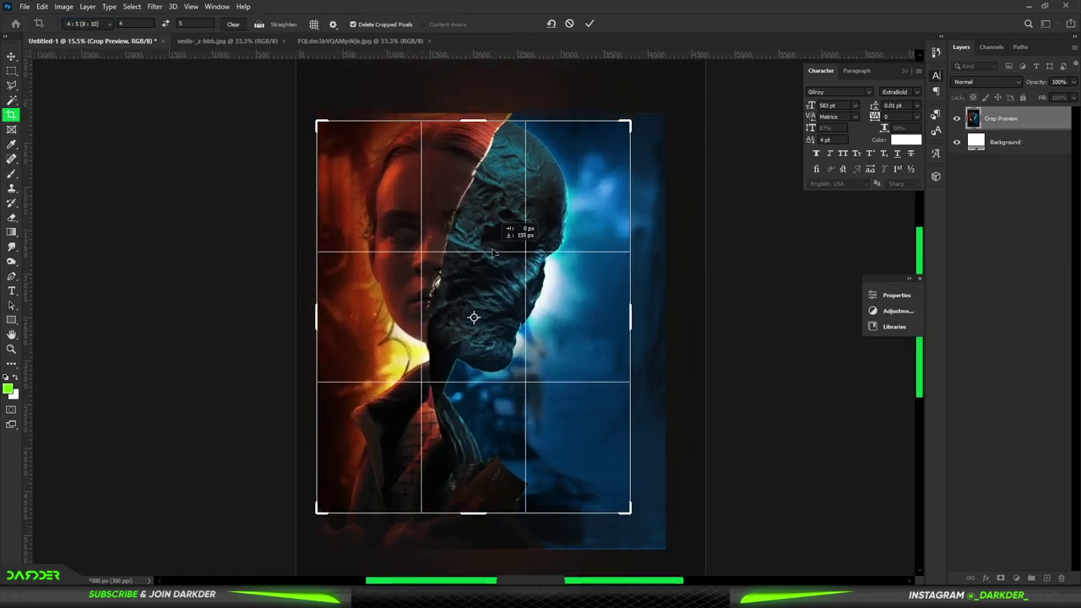
left_click_drag(485, 517, 485, 494)
left_click_drag(432, 301, 454, 302)
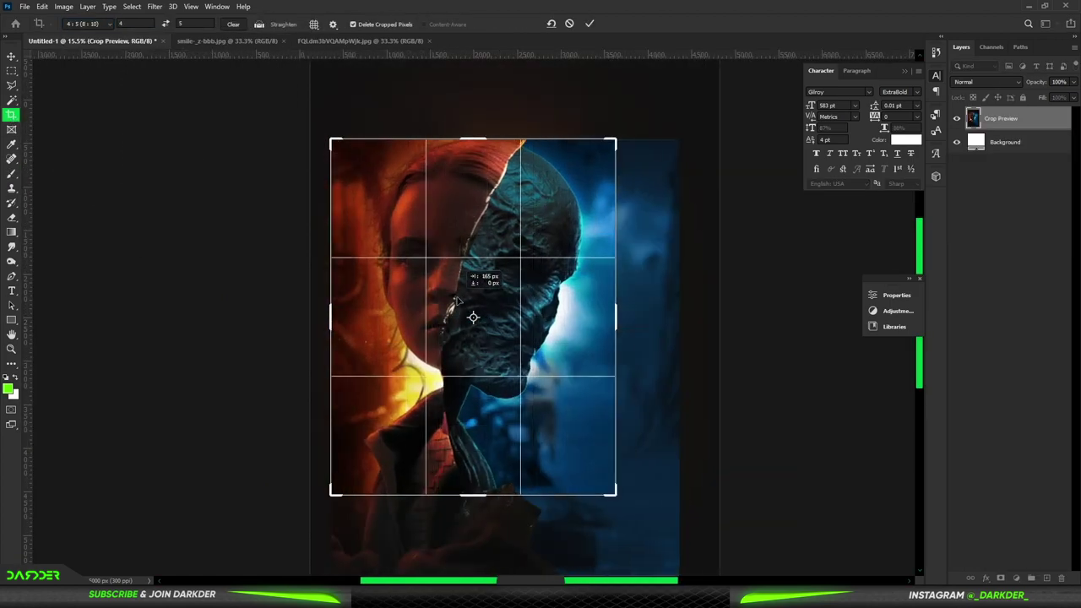
key("Return")
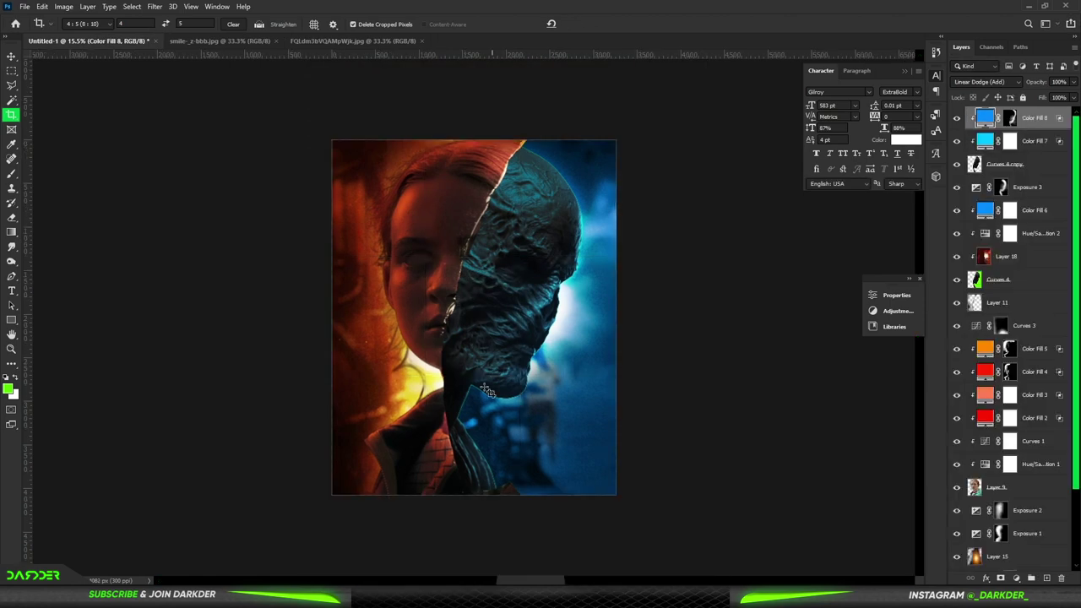
scroll(230, 184, "up", 1)
left_click(10, 249)
scroll(299, 313, "up", 7)
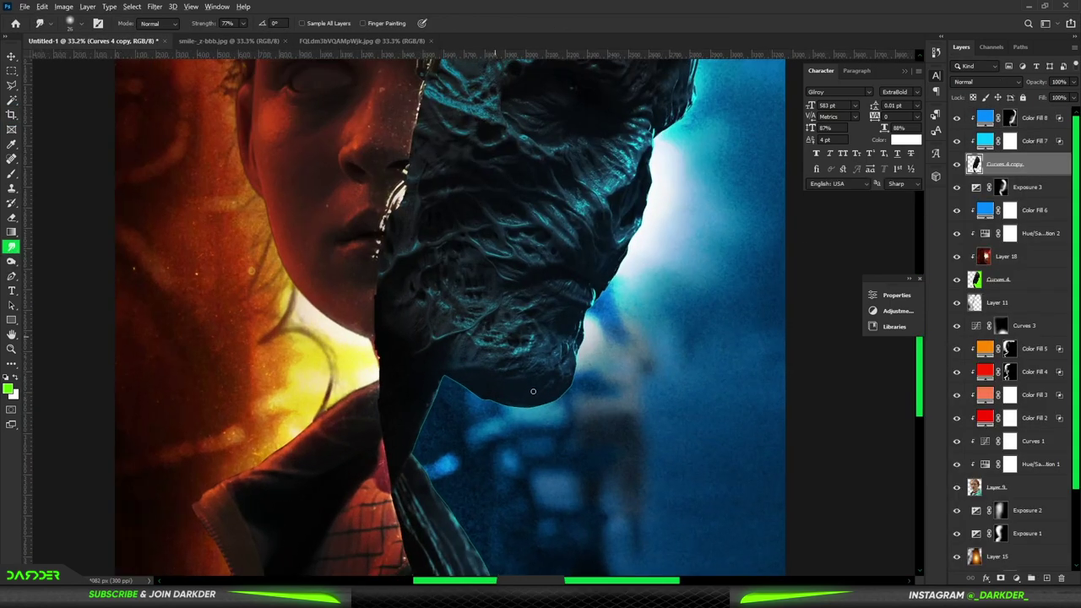
left_click_drag(180, 525, 280, 326)
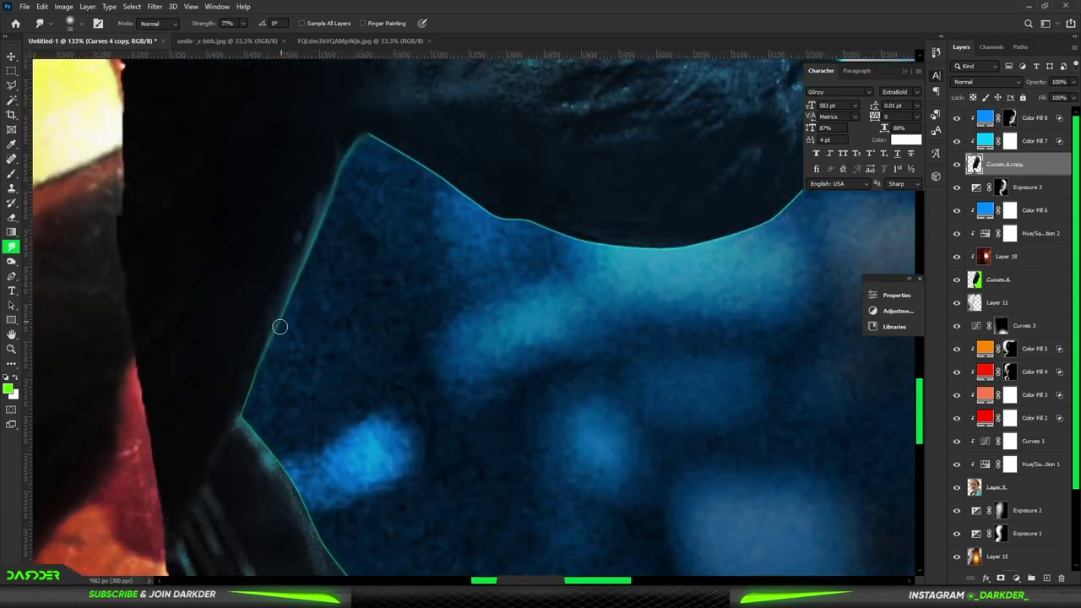
left_click_drag(326, 542, 325, 320)
mouse_move(523, 520)
left_mouse_down()
mouse_move(431, 397)
mouse_move(494, 295)
left_mouse_up()
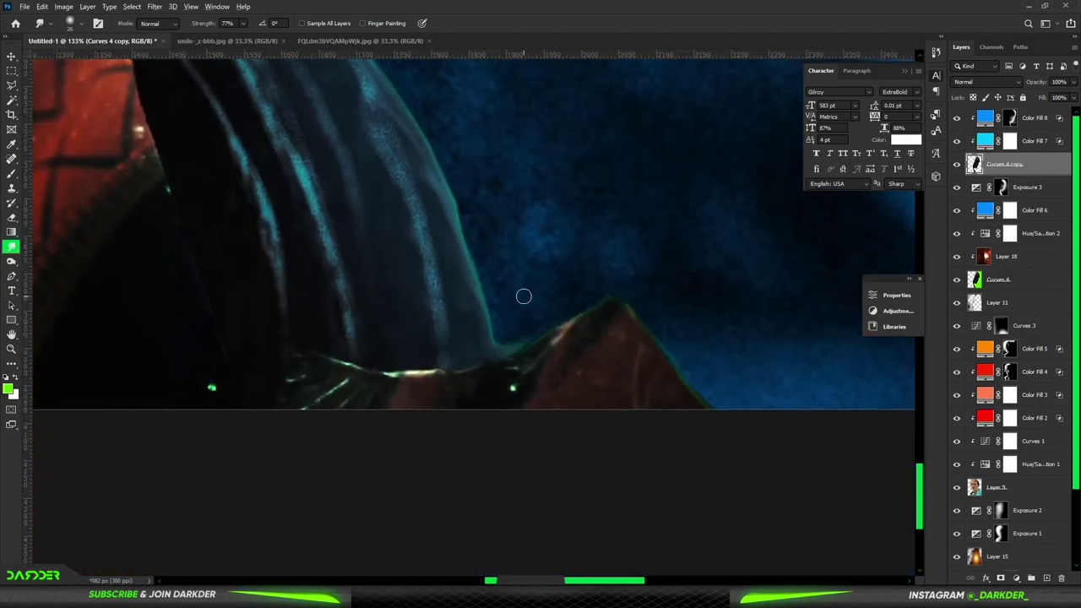
scroll(524, 295, "down", 5)
scroll(467, 111, "up", 4)
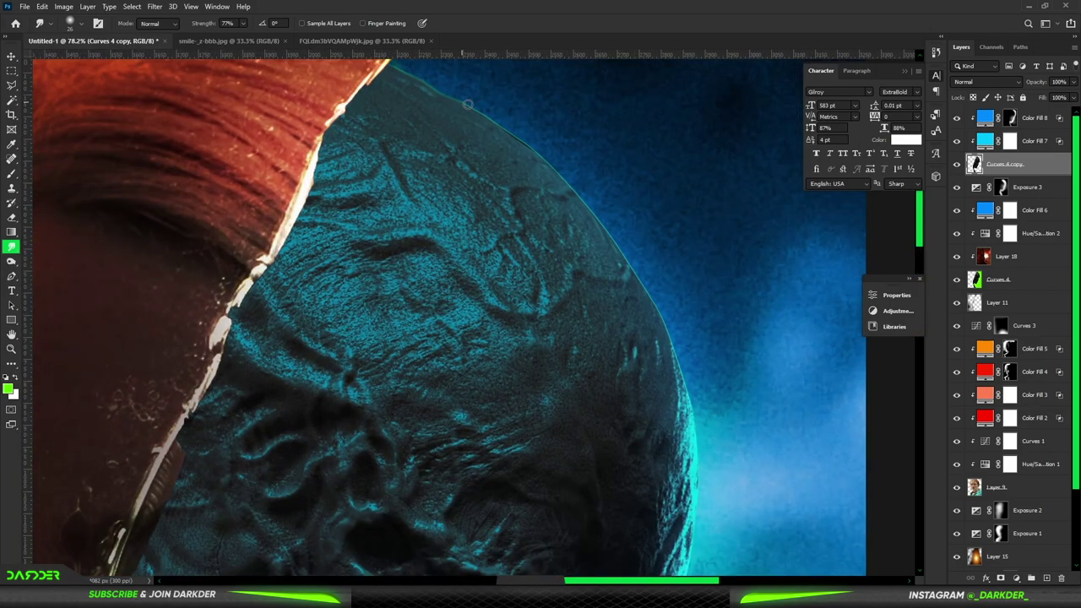
left_click_drag(676, 355, 623, 176)
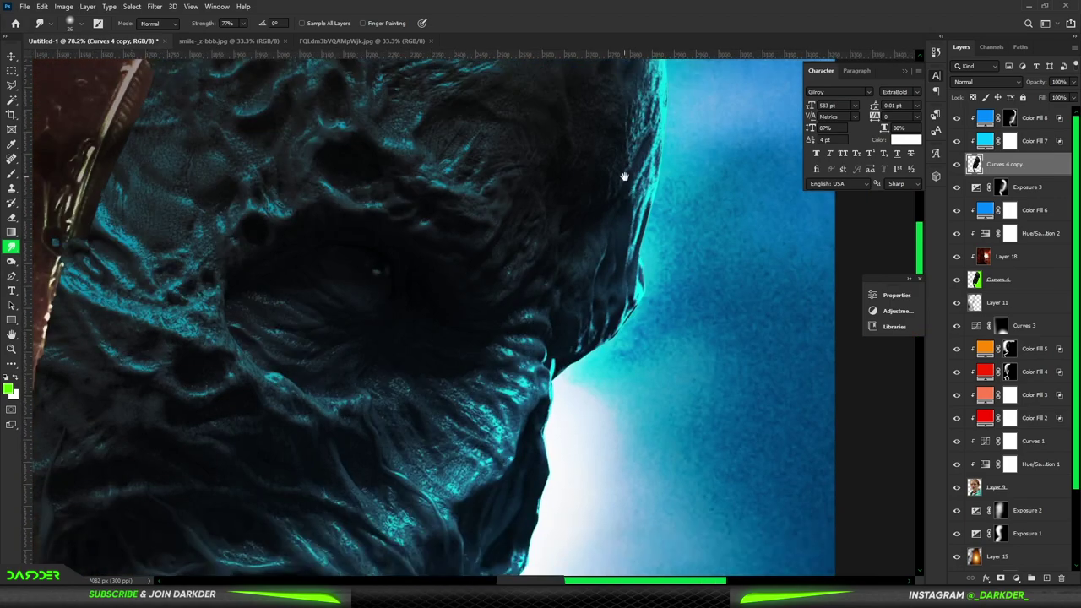
left_click_drag(572, 362, 534, 53)
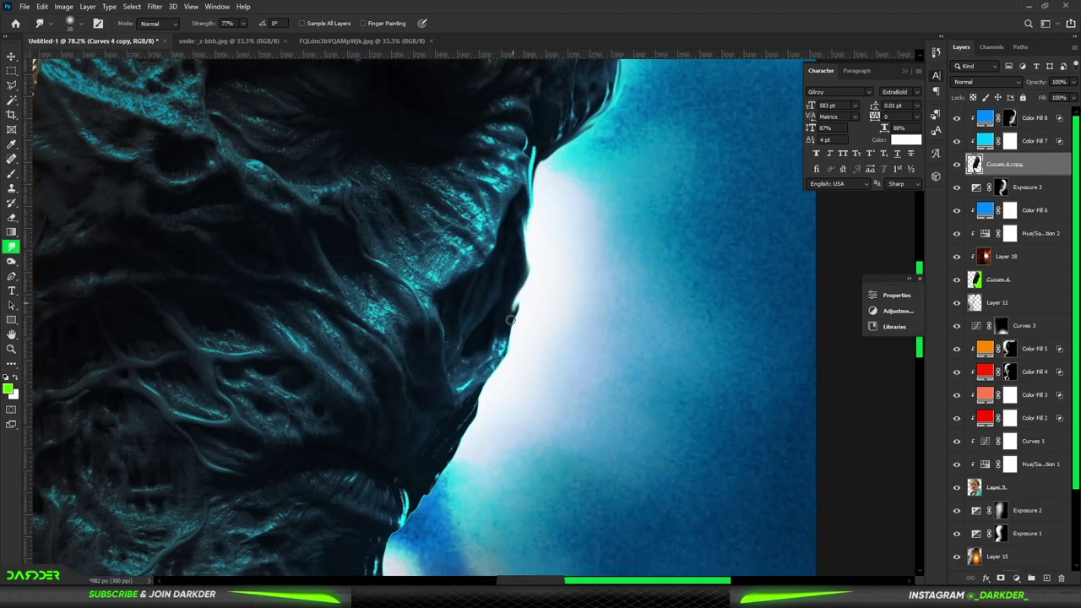
left_click_drag(390, 524, 533, 203)
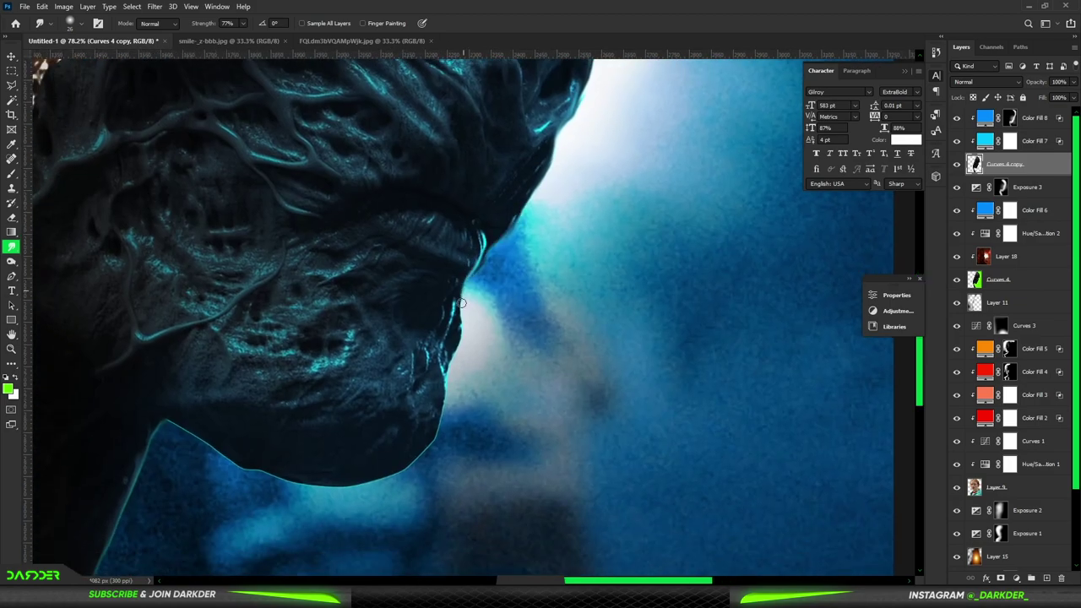
key("ctrl+0")
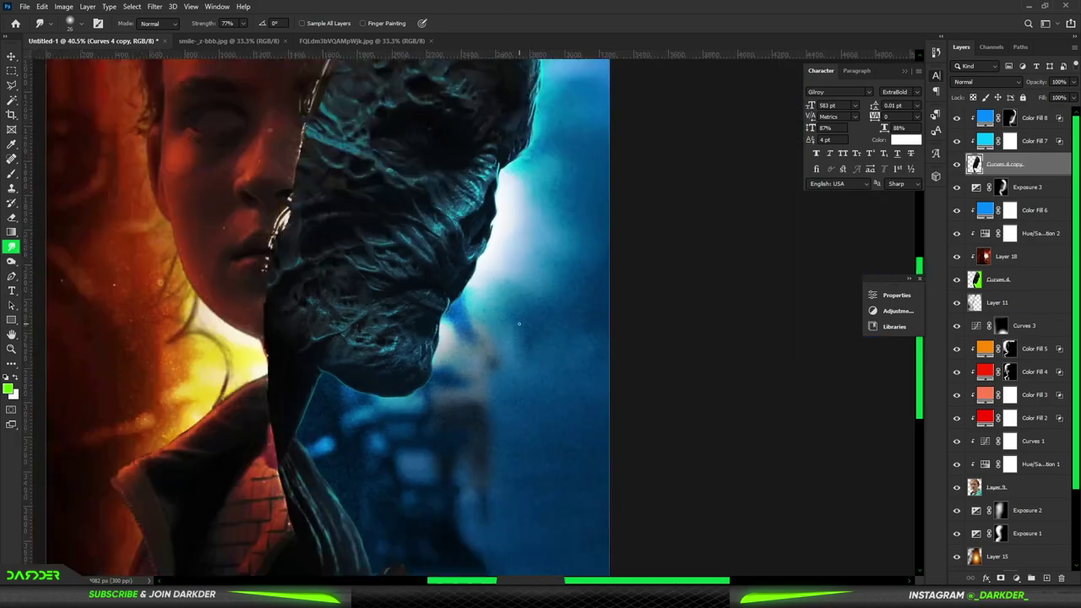
- Burn the creature's forehead and face darker at 40% exposure
left_click(11, 261)
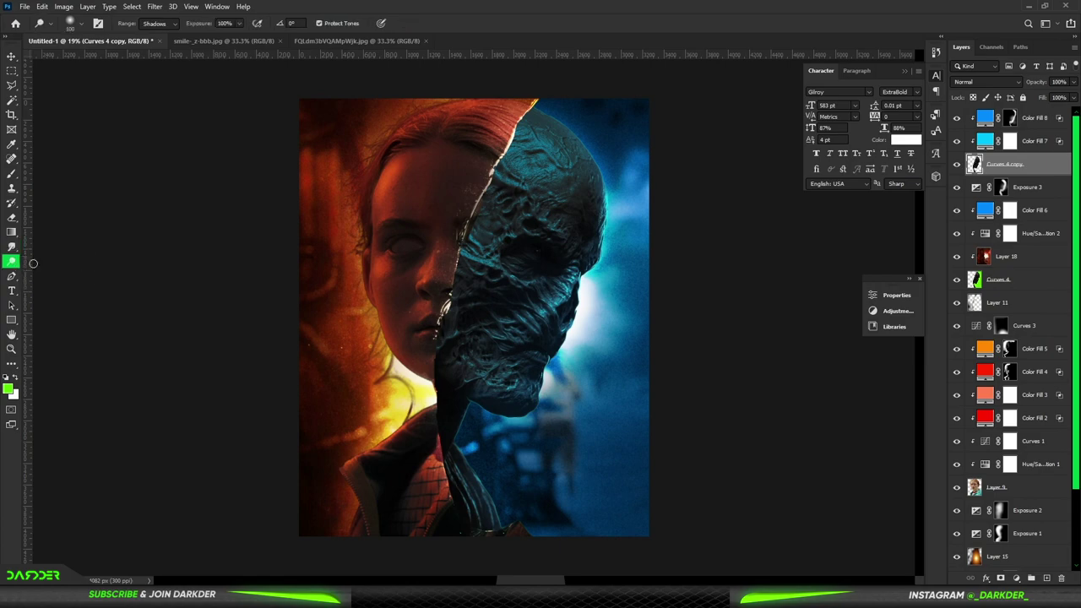
scroll(528, 330, "up", 5)
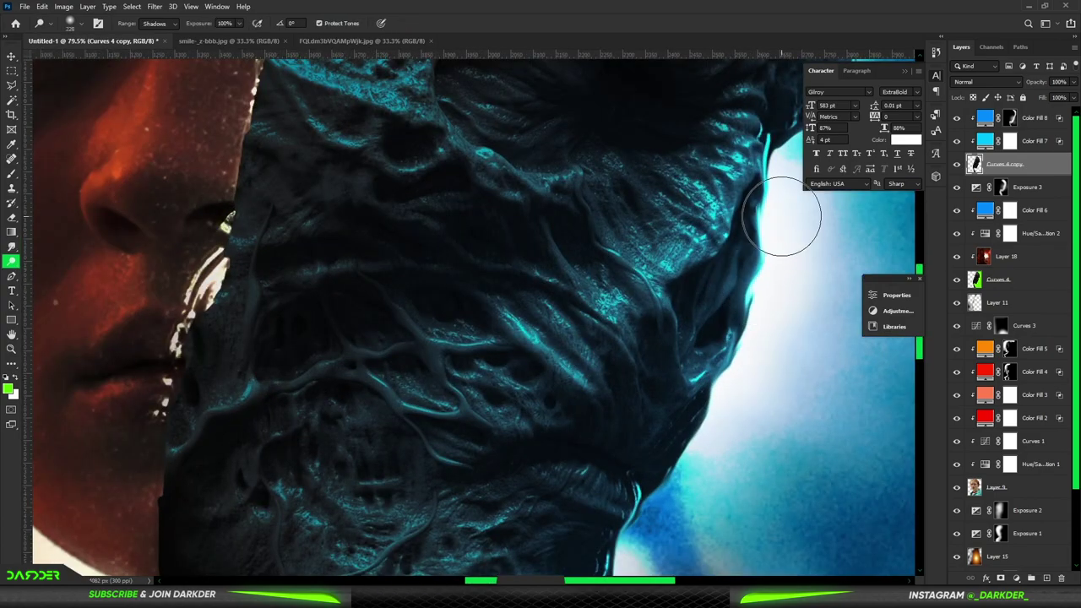
left_click_drag(736, 381, 777, 193)
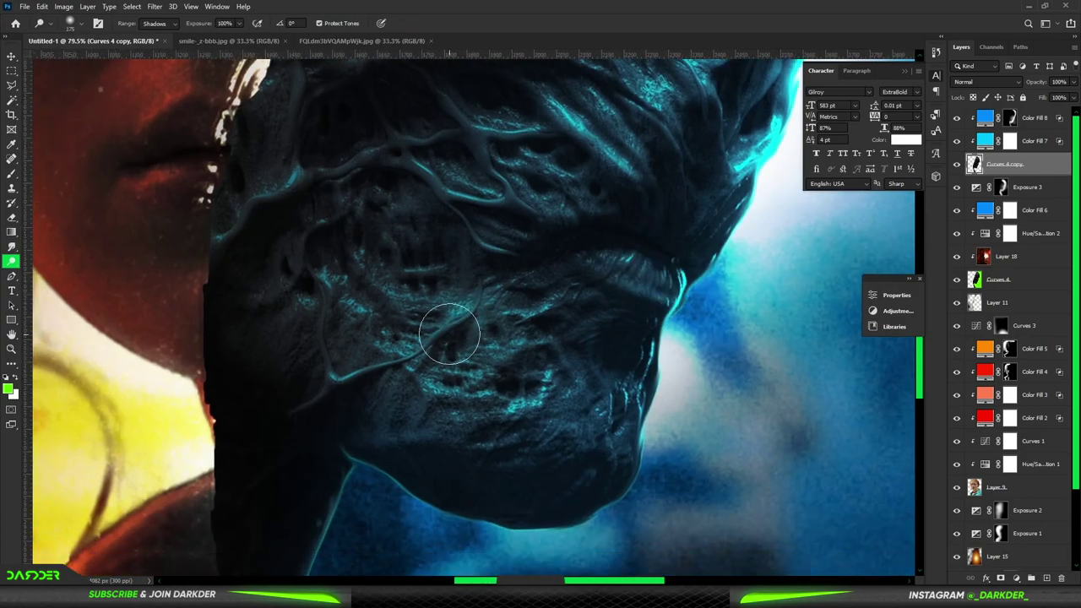
scroll(446, 254, "down", 3)
scroll(456, 249, "up", 4)
scroll(516, 302, "up", 1)
scroll(517, 302, "down", 5)
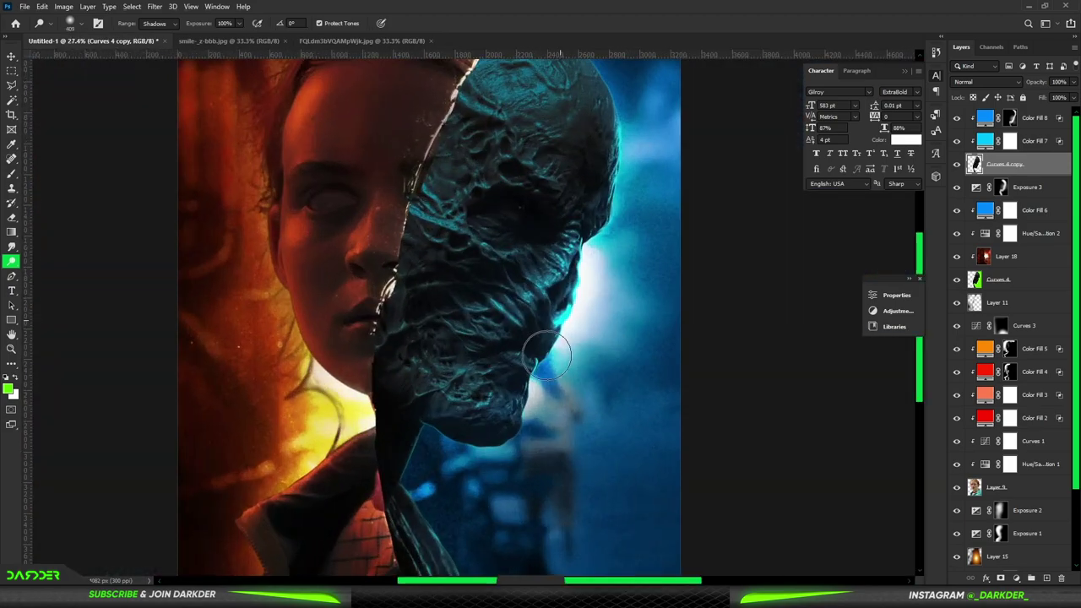
scroll(571, 275, "down", 1)
scroll(572, 247, "up", 2)
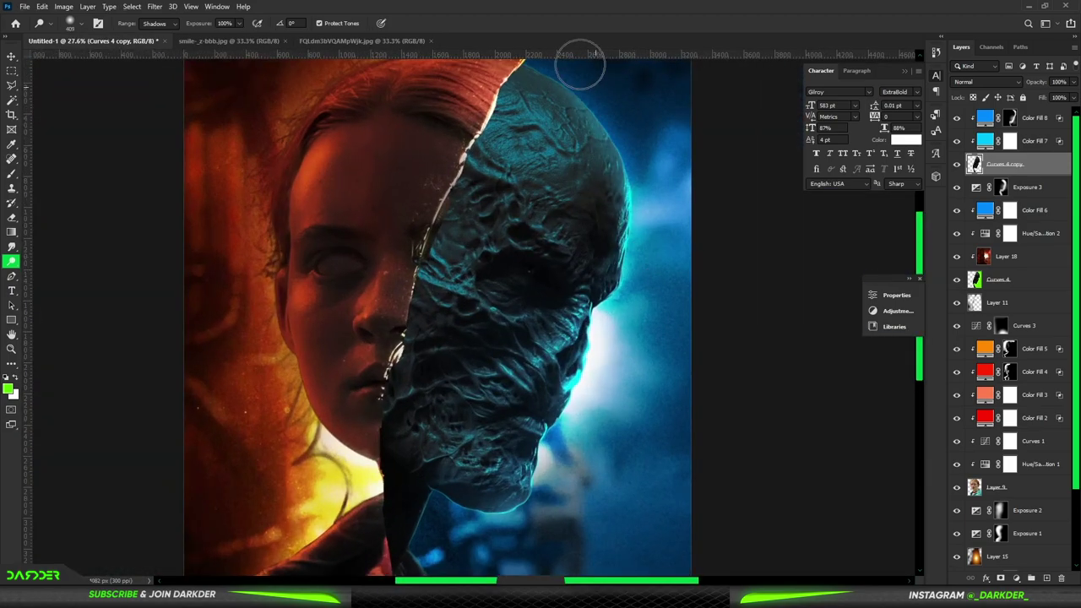
scroll(543, 212, "up", 2)
scroll(527, 251, "down", 4)
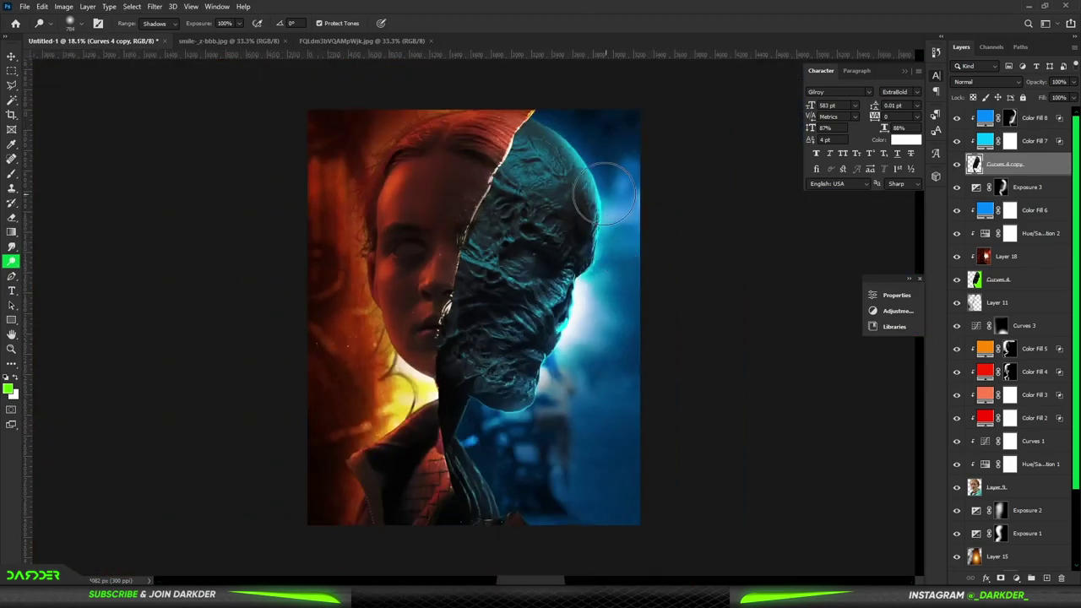
scroll(622, 206, "up", 1)
key("4")
left_click_drag(534, 142, 430, 338)
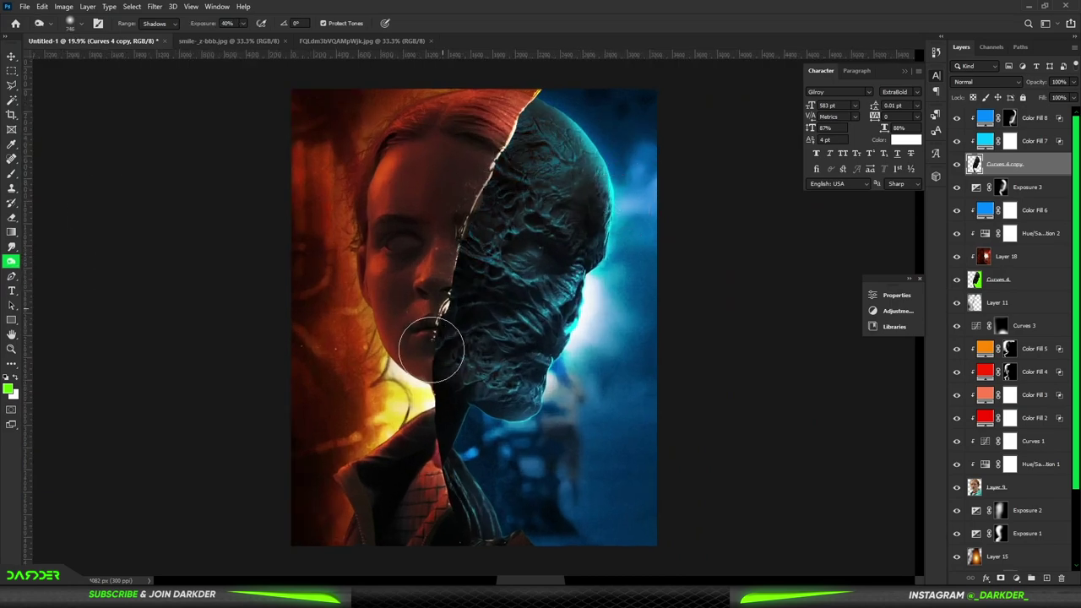
key("0")
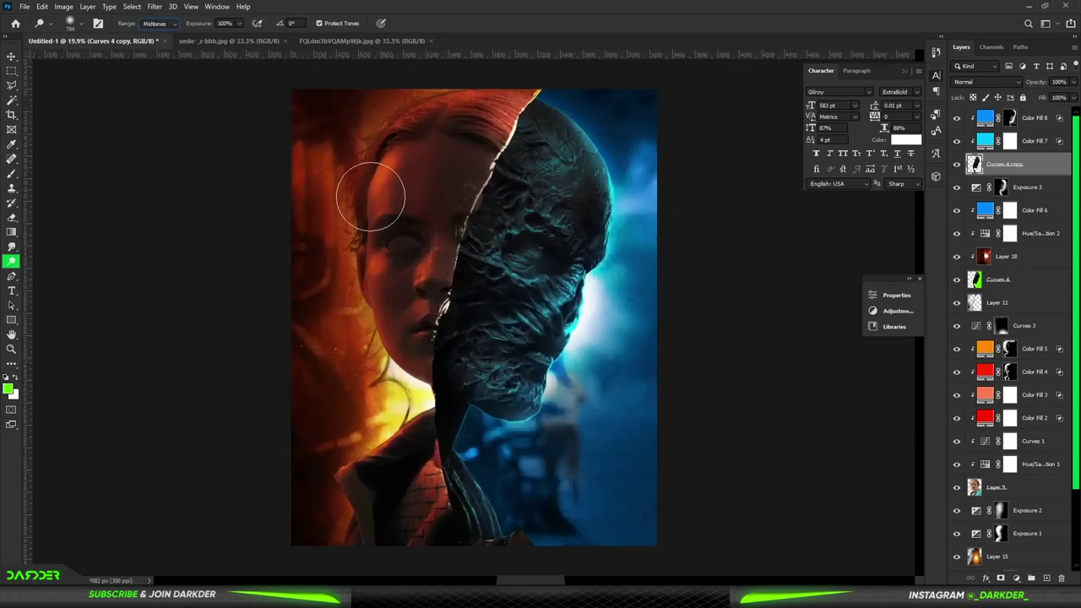
scroll(548, 311, "up", 3)
scroll(591, 304, "up", 2)
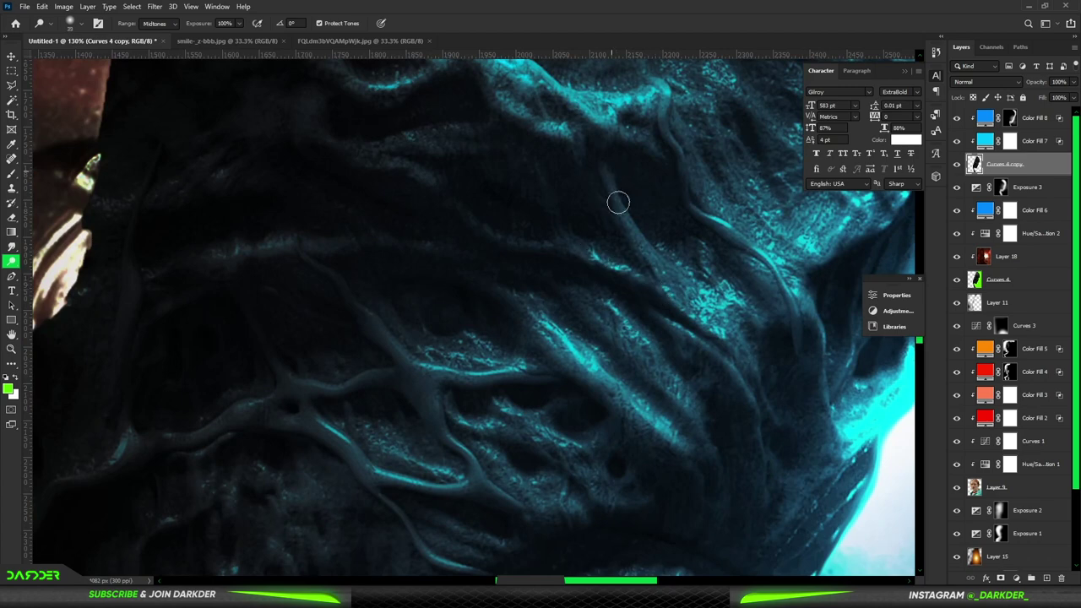
- Set the tonal range, reset colours to default white and black, and resize the brush
left_click(159, 24)
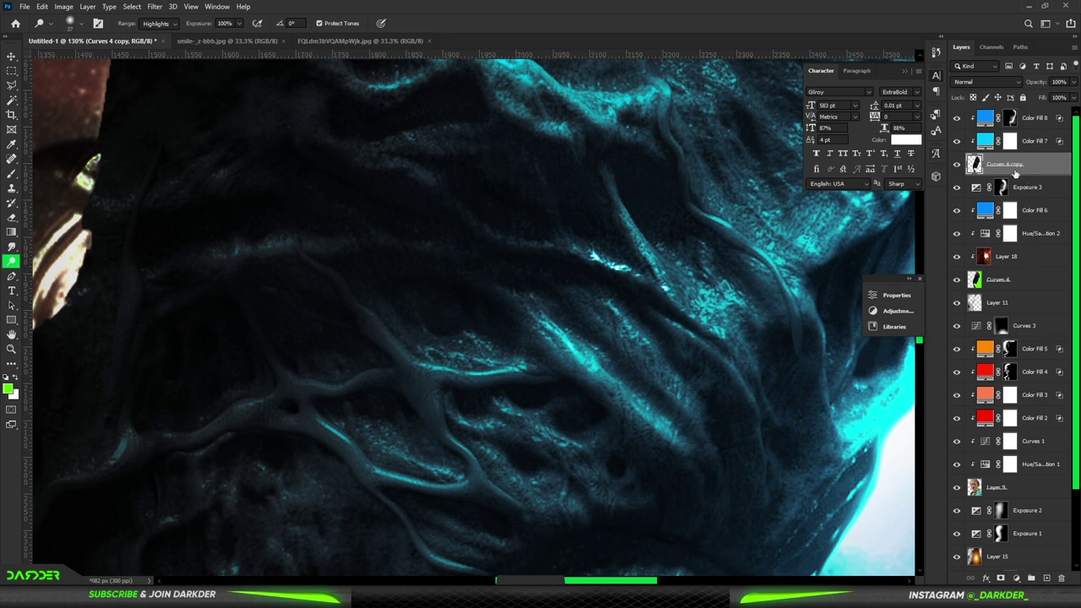
left_click(8, 388)
key("Escape")
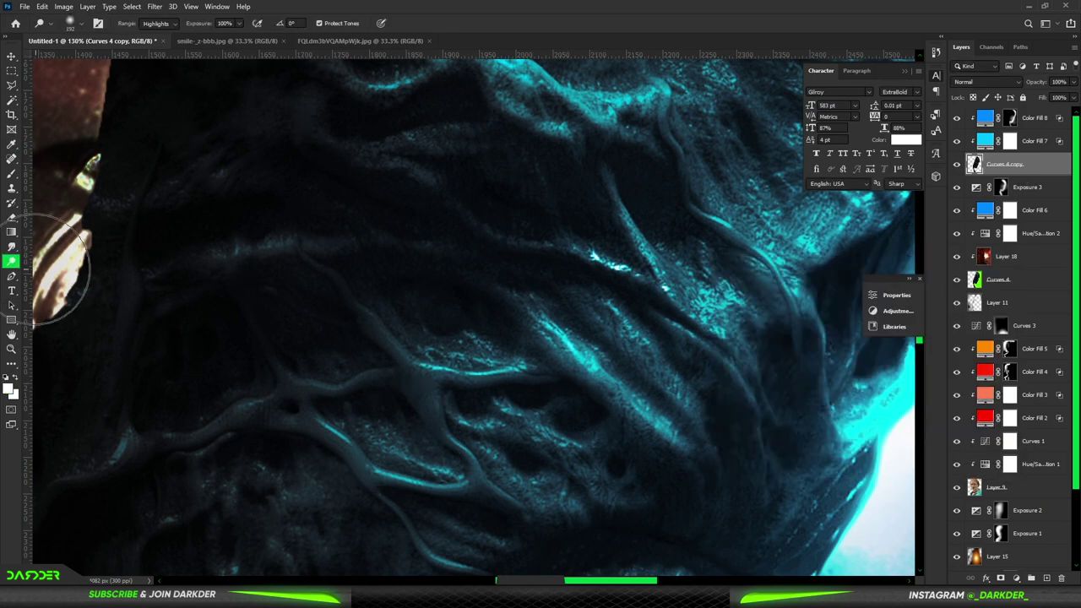
key("d")
key("x")
key("bracketleft")
key("bracketleft")
key("bracketleft")
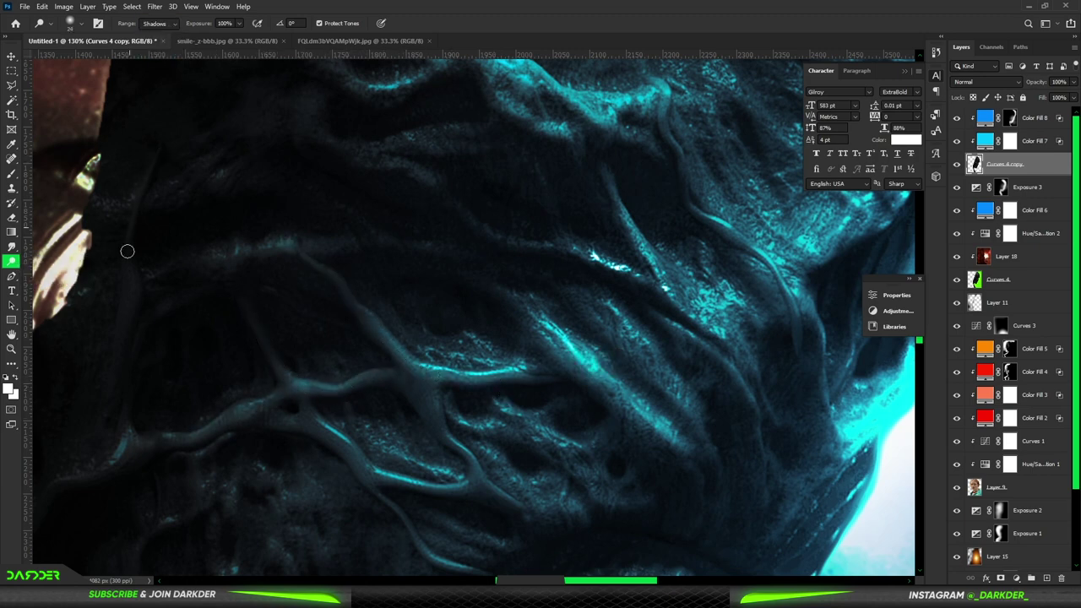
left_click_drag(127, 251, 400, 376)
key("ctrl+minus")
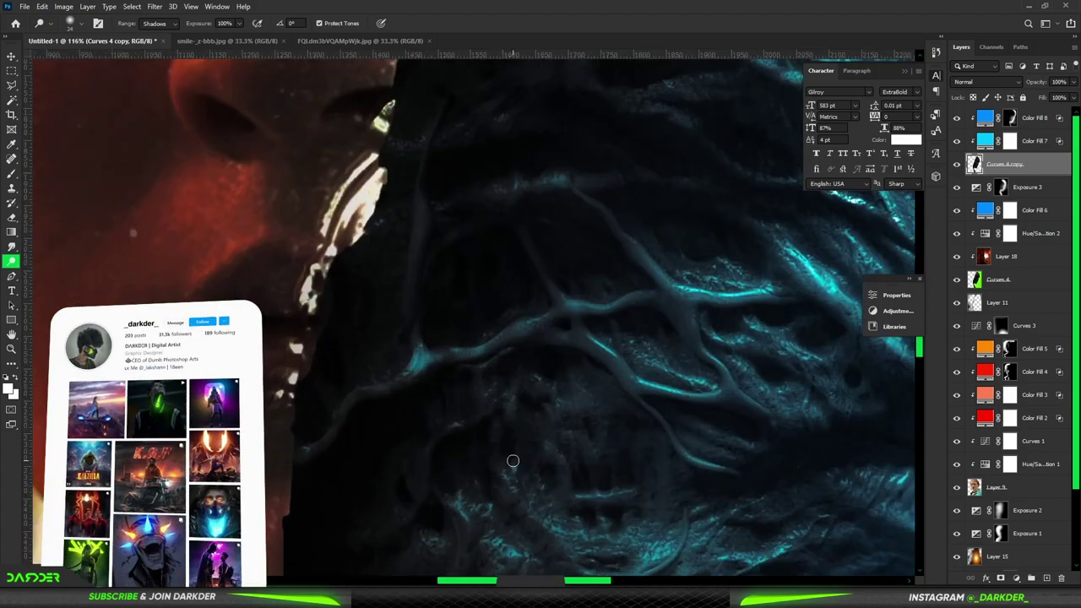
key("bracketright")
key("bracketright")
key("bracketright")
key("ctrl+0")
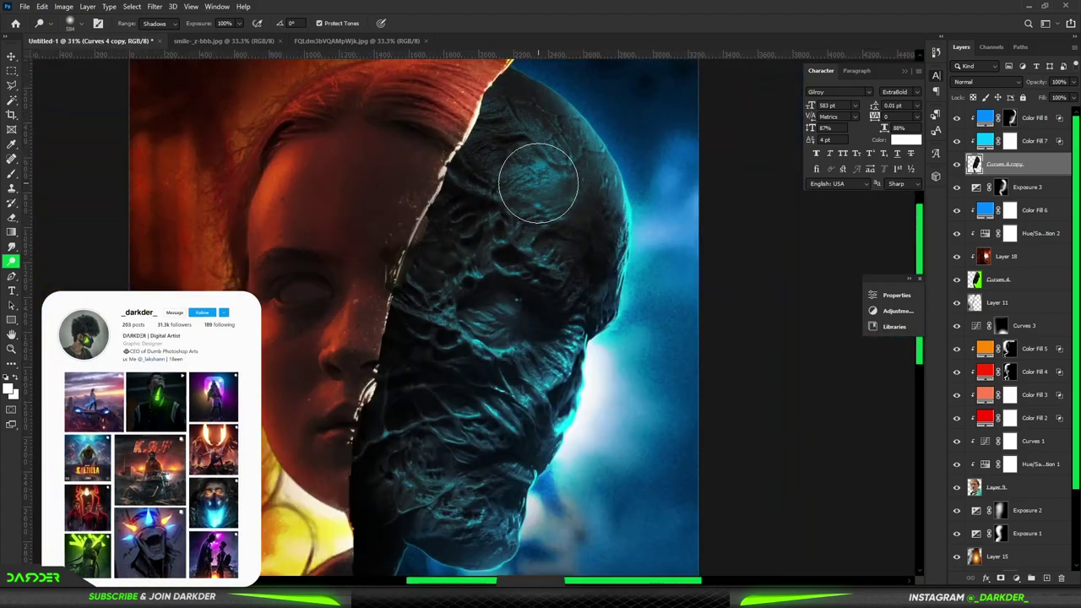
- Brighten the creature's eye with the Dodge tool at about 41% exposure and a large brush
key("4")
key("1")
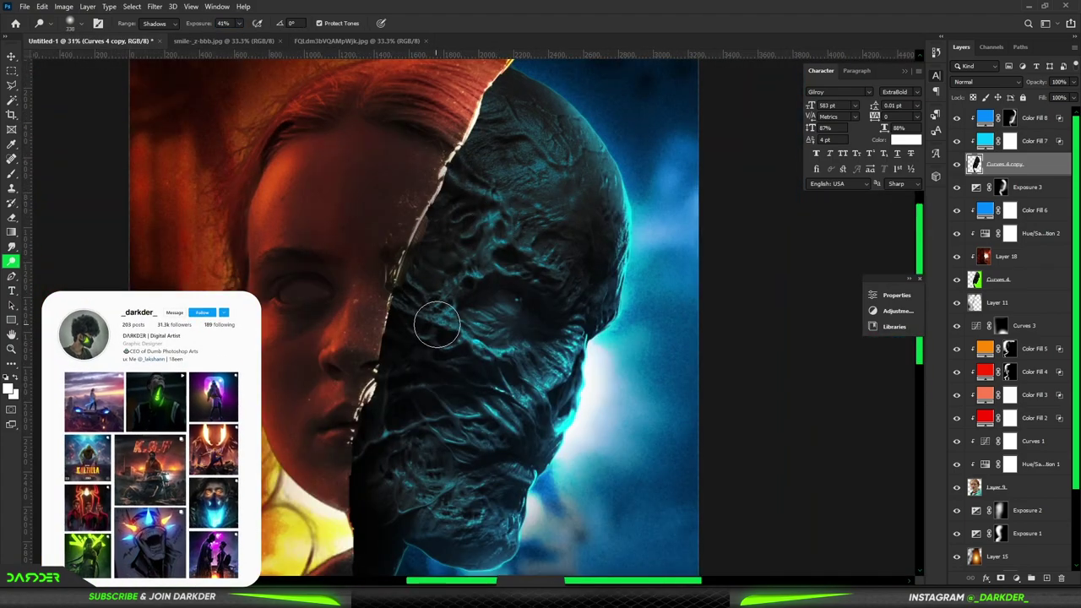
scroll(608, 330, "up", 5)
scroll(516, 282, "up", 3)
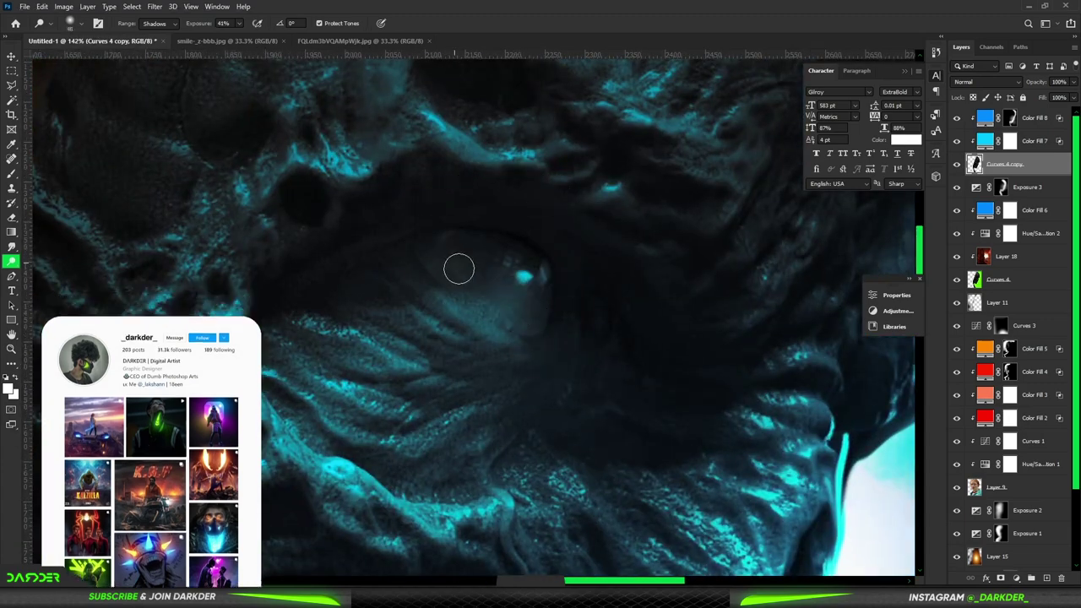
mouse_move(459, 269)
left_mouse_down()
mouse_move(535, 313)
mouse_move(447, 245)
mouse_move(459, 270)
mouse_move(522, 262)
left_mouse_up()
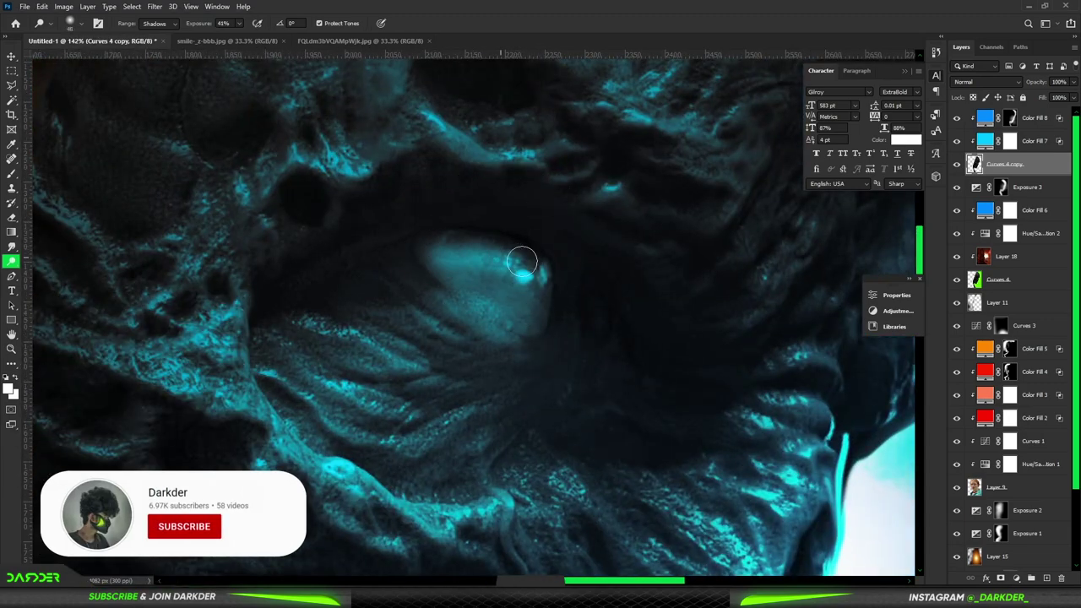
scroll(522, 262, "down", 5)
scroll(636, 251, "down", 3)
- Close the extra reference image and add a new layer above Exposure 3 with a smoke brush
left_click(347, 43)
key("ctrl+w")
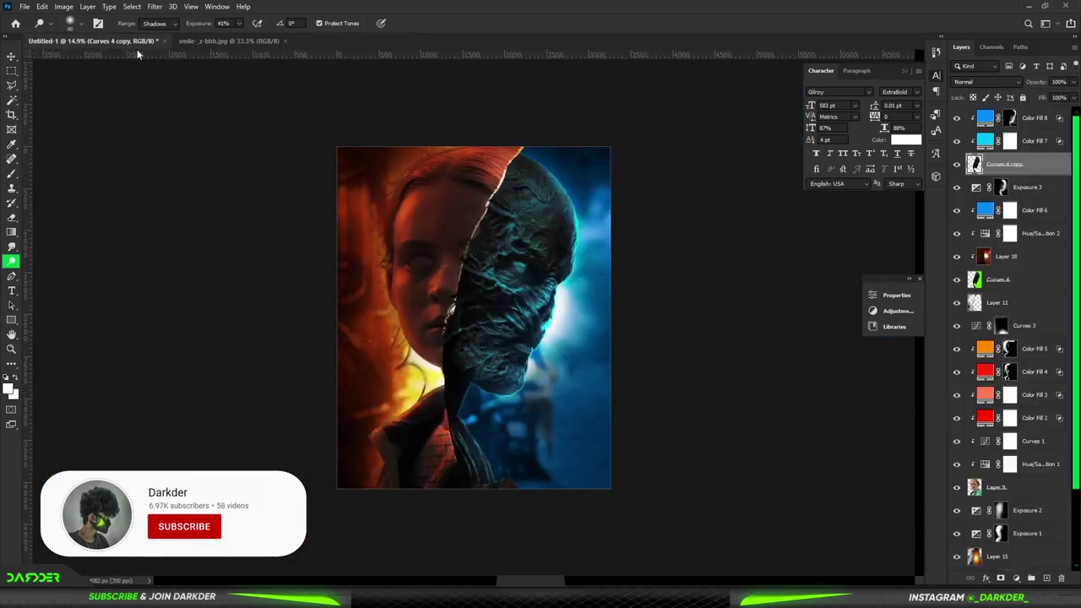
left_click(1032, 194)
left_click(1045, 579)
left_click(12, 173)
right_click(591, 422)
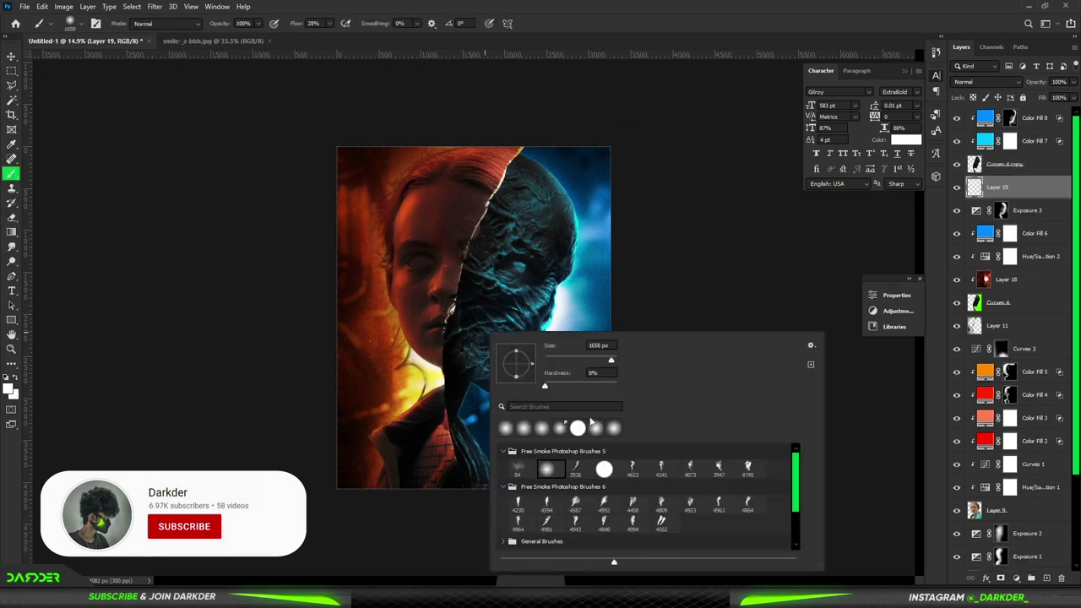
double_click(629, 523)
key("ctrl+minus")
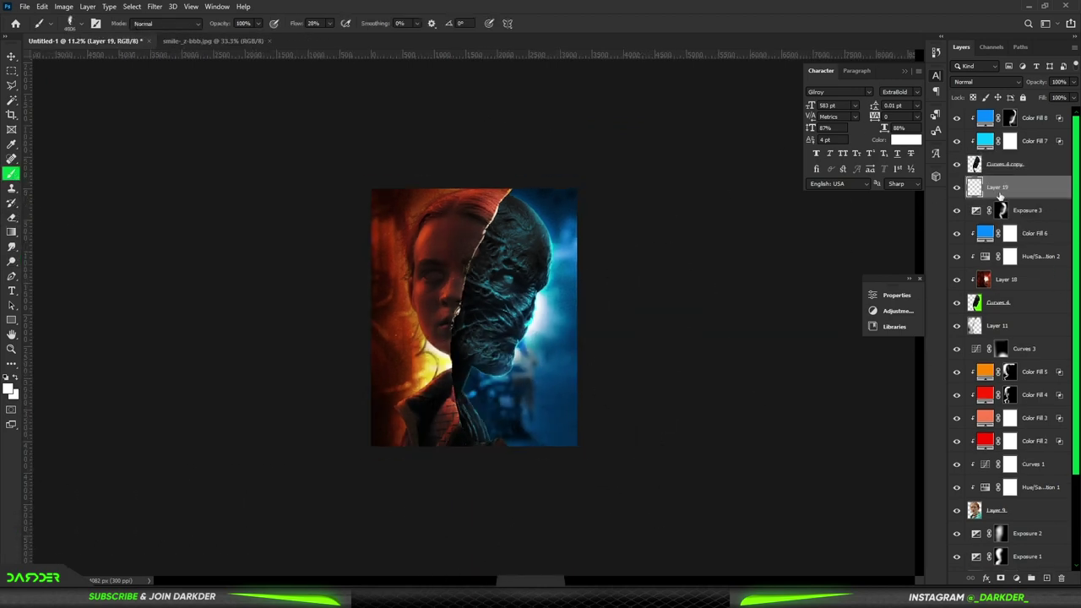
- Paint bluish smoke over the lower right on a new layer above Color Fill 6
left_click(1005, 325)
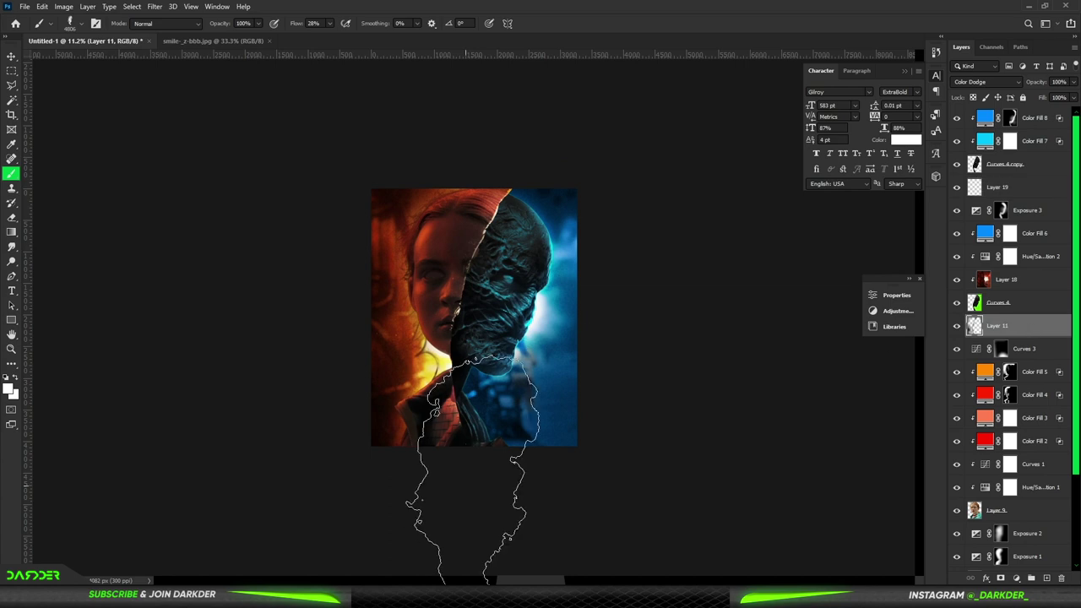
scroll(599, 367, "down", 2)
scroll(822, 296, "up", 1)
left_click(1035, 245)
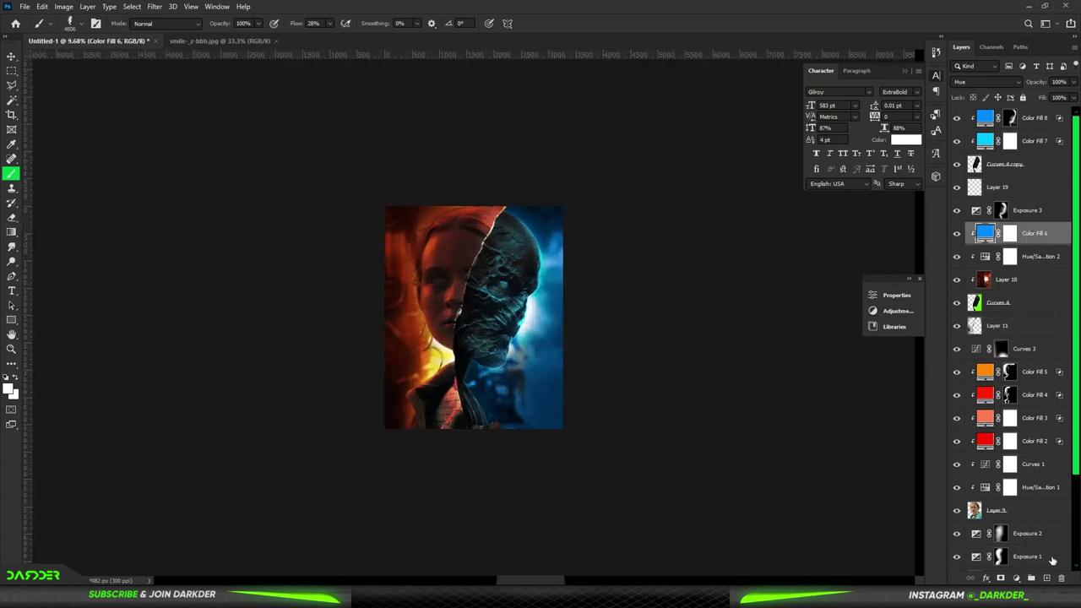
key("ctrl+shift+alt+n")
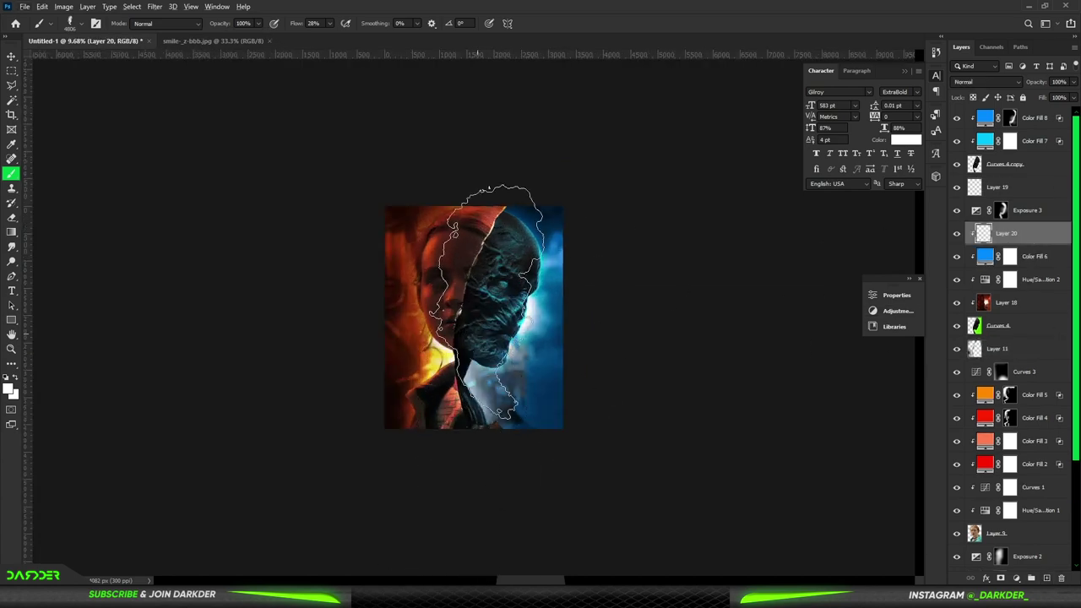
mouse_move(510, 330)
left_mouse_down()
mouse_move(501, 435)
mouse_move(635, 471)
mouse_move(506, 471)
left_mouse_up()
key("e")
scroll(475, 317, "up", 2)
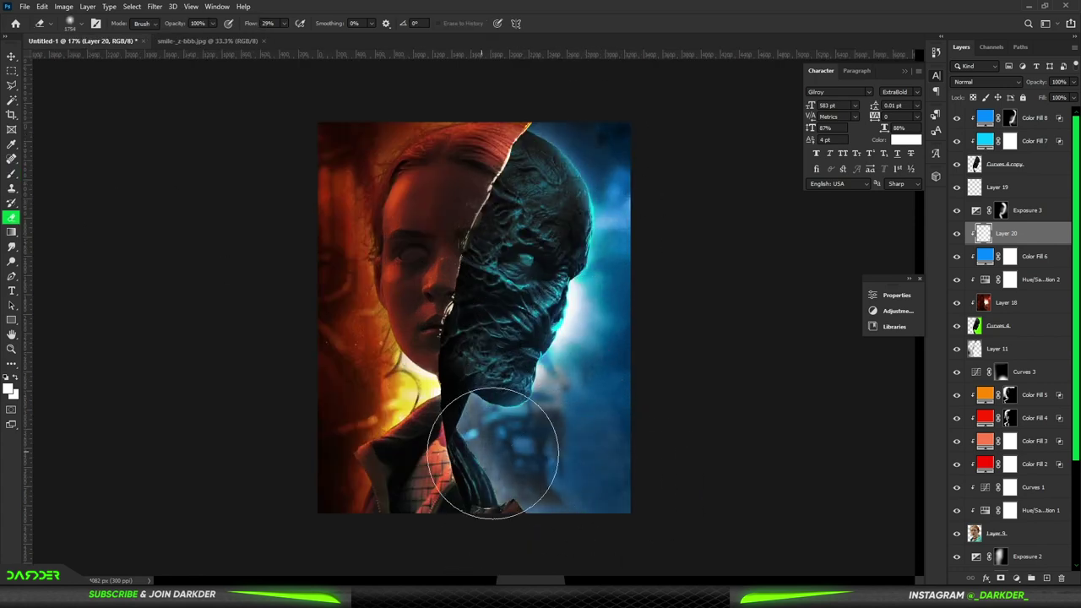
scroll(584, 414, "down", 2)
scroll(1018, 311, "down", 5)
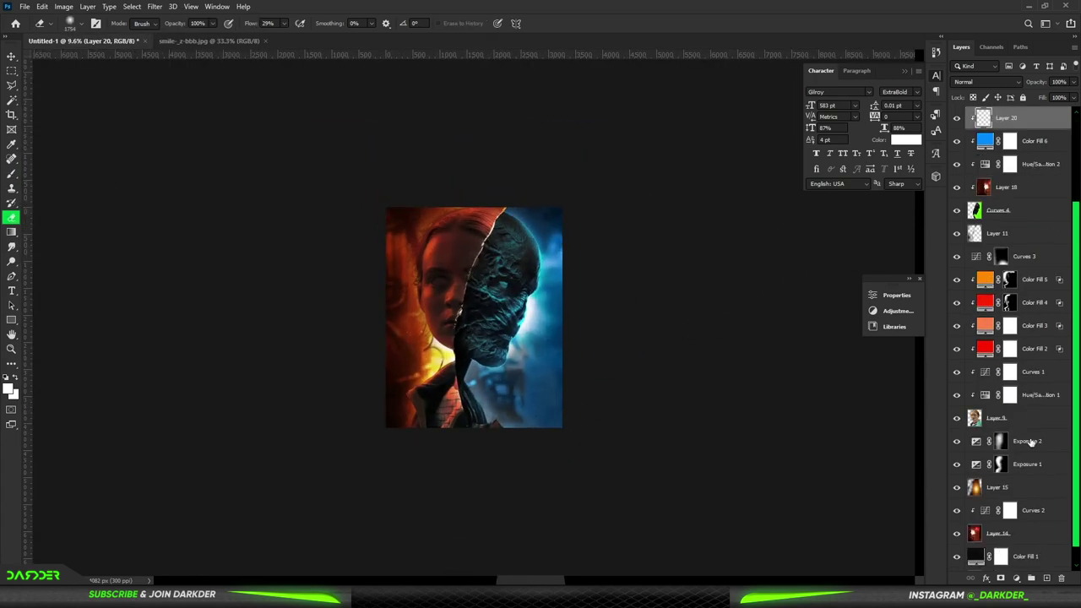
- Add a new empty layer above Exposure 2 for more smoke brushing
left_click(1014, 440)
key("ctrl+shift+alt+n")
left_click(14, 178)
scroll(411, 338, "up", 2)
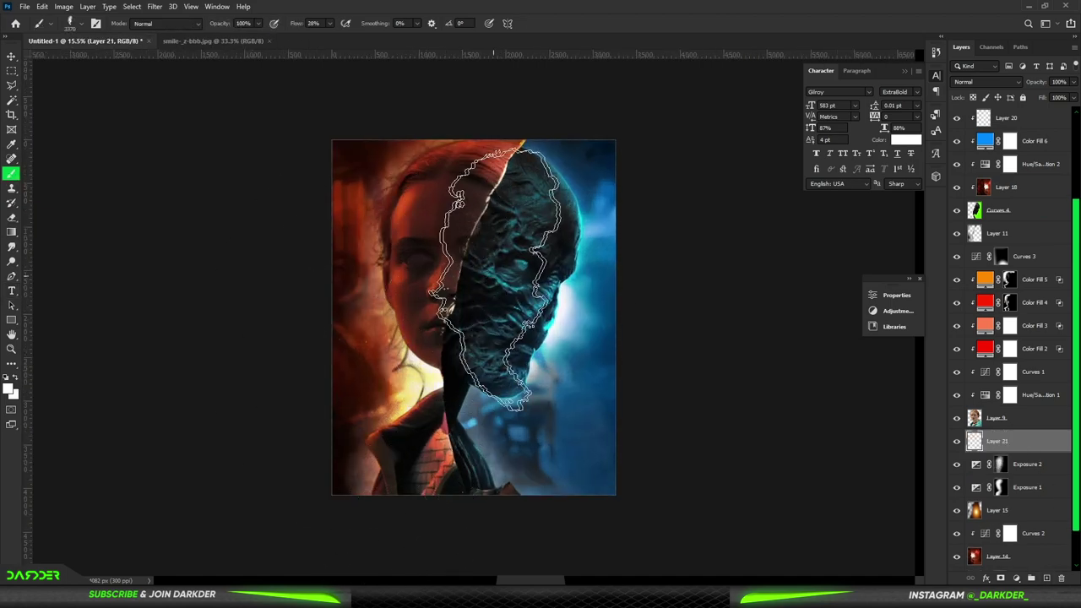
scroll(431, 362, "down", 2)
scroll(430, 361, "up", 1)
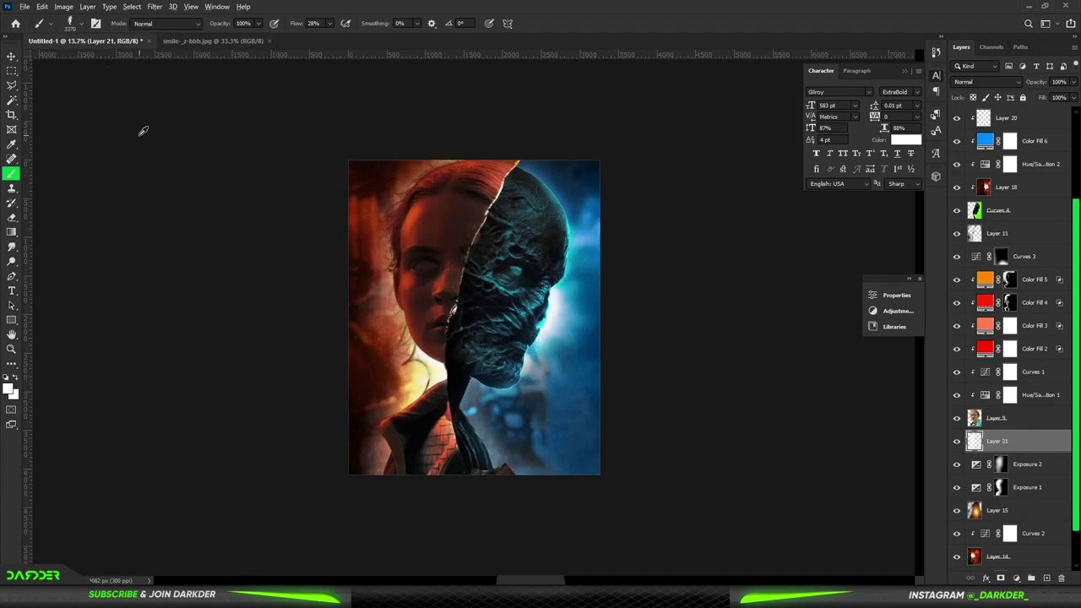
scroll(144, 128, "up", 1)
- Smudge and dodge Color Fill 5's mask to lighten the girl's face
left_click(1010, 278)
left_click(11, 246)
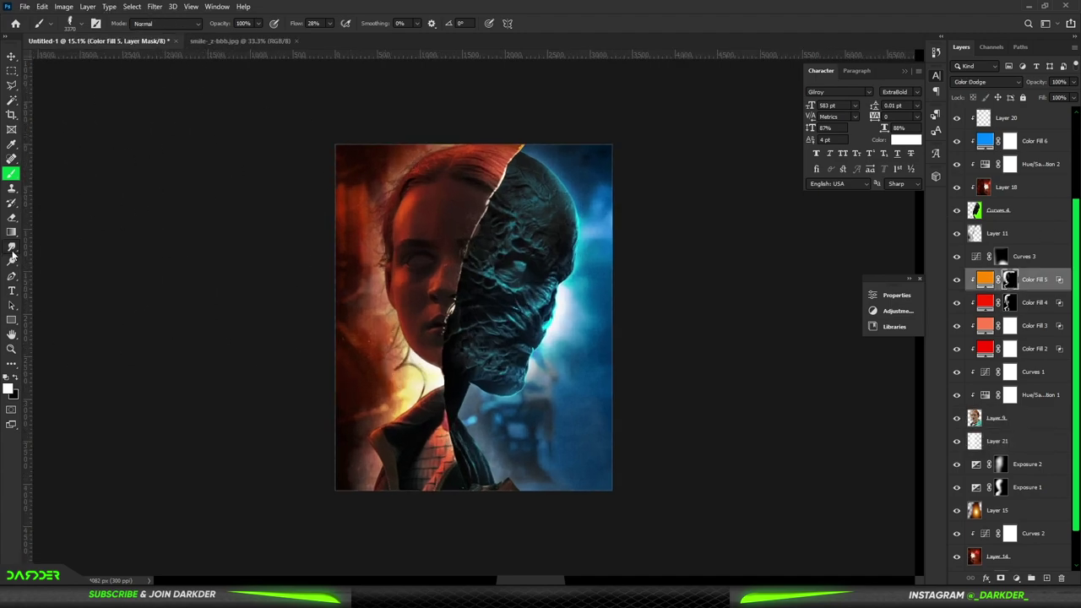
scroll(352, 250, "up", 3)
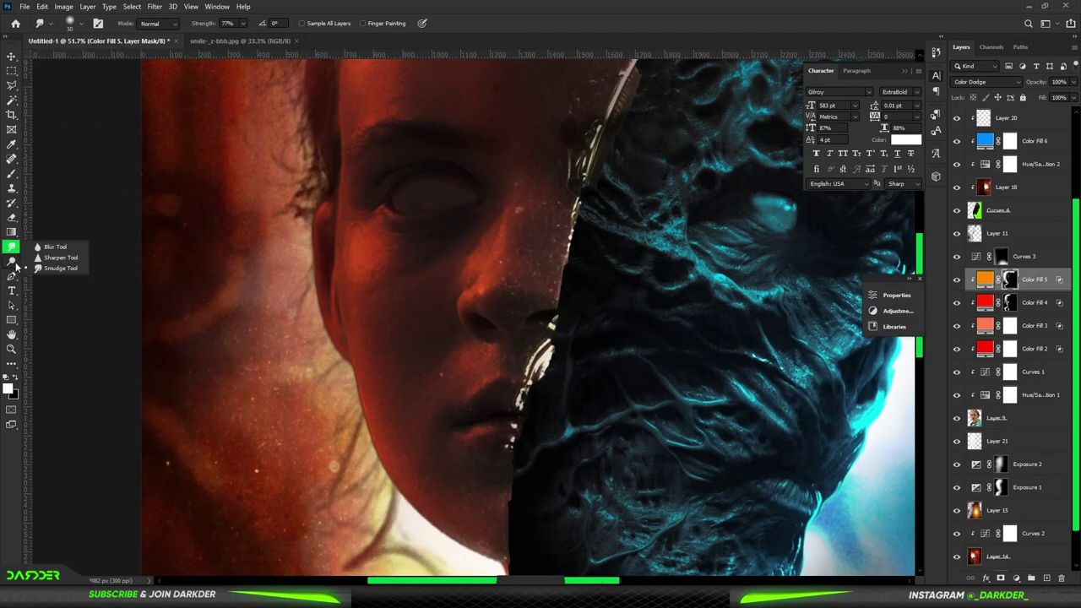
left_click(11, 261)
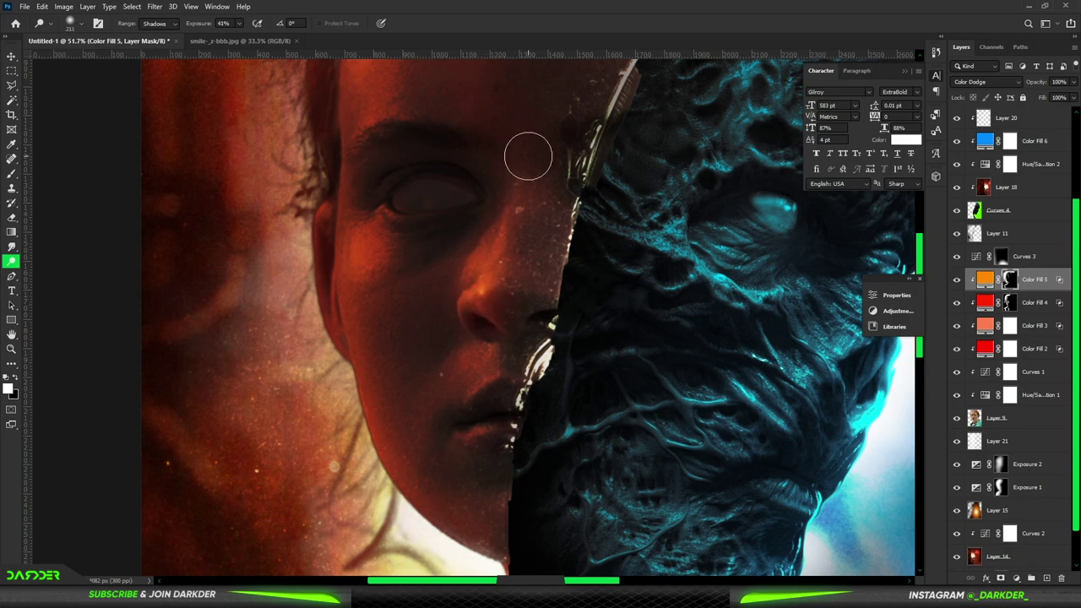
scroll(421, 199, "down", 3)
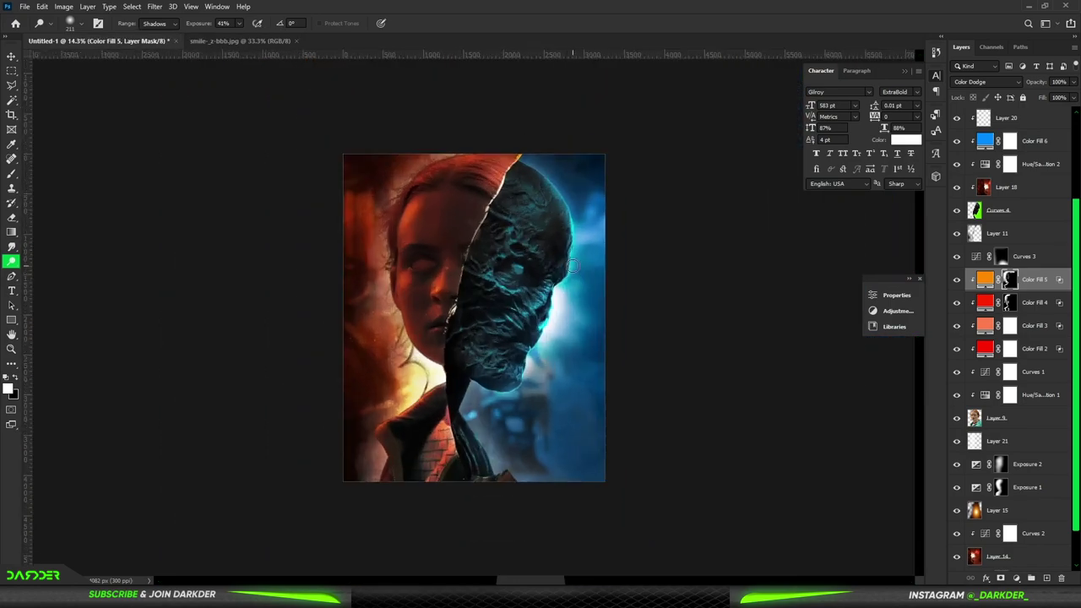
- Resize the eraser on Layer 11 and bring the red cloud image into the poster
left_click(1009, 236)
key("e")
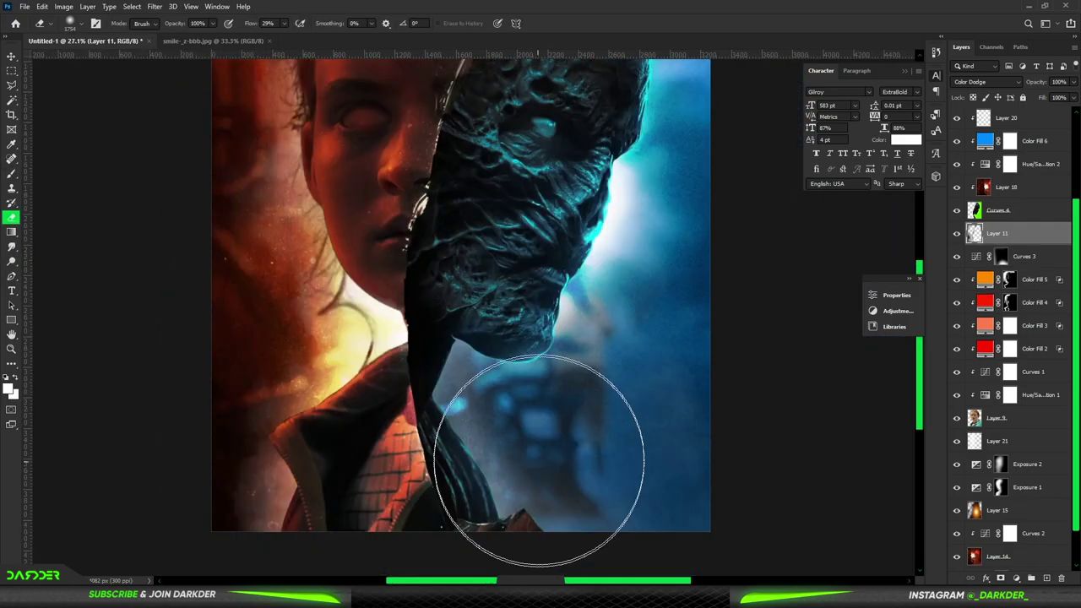
scroll(543, 434, "up", 2)
right_click(603, 349)
key("Escape")
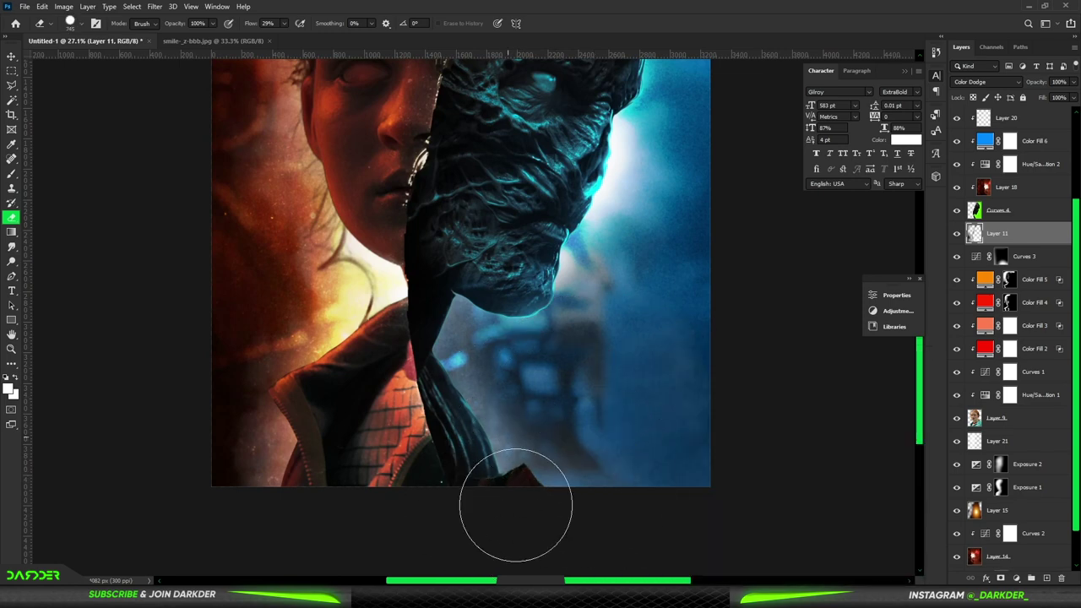
scroll(598, 468, "down", 2)
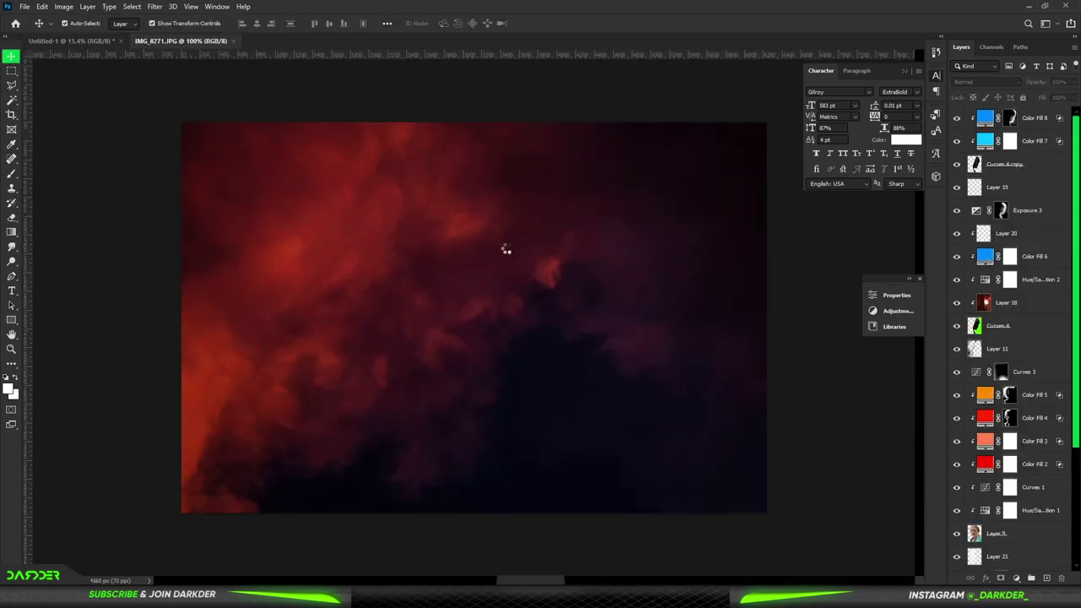
mouse_move(504, 248)
left_mouse_down()
mouse_move(907, 277)
mouse_move(506, 113)
left_mouse_up()
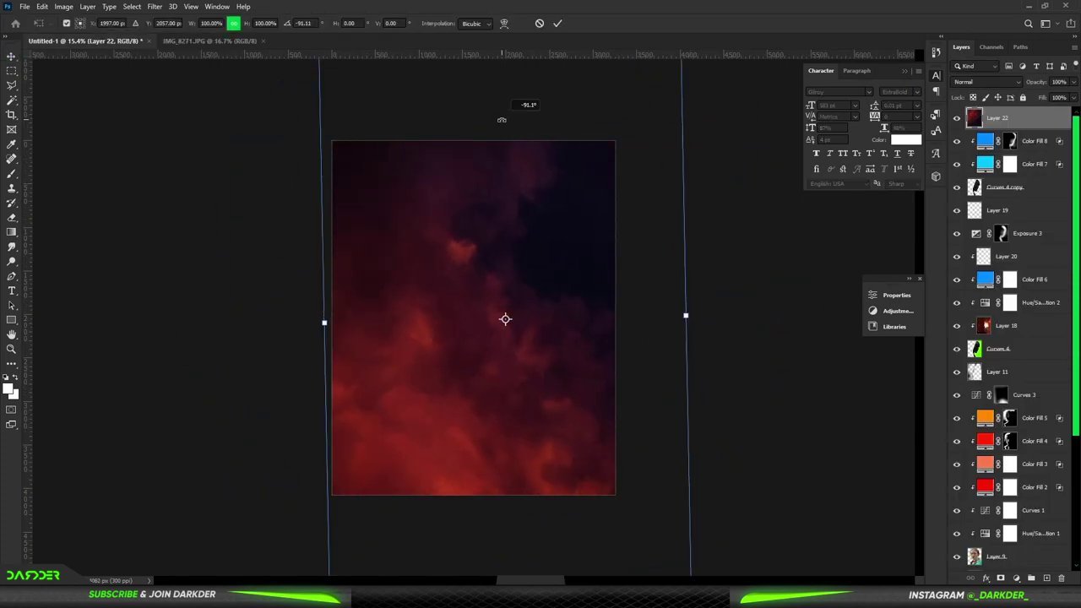
- In the IMG_8271.JPG cloud image, add a Levels adjustment that darkens the midtones
left_click(236, 42)
left_click(1016, 579)
left_click(1014, 420)
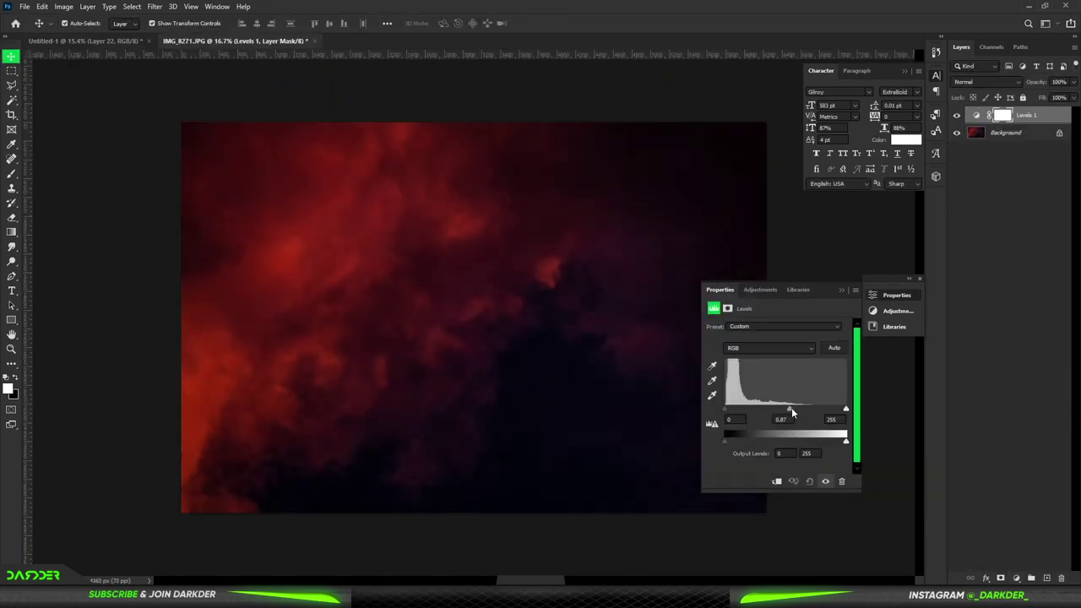
left_click_drag(735, 411, 805, 410)
left_click(1043, 497)
- Tint the clouds with a blue Solid Color fill layer
left_click(1016, 579)
left_click(1002, 374)
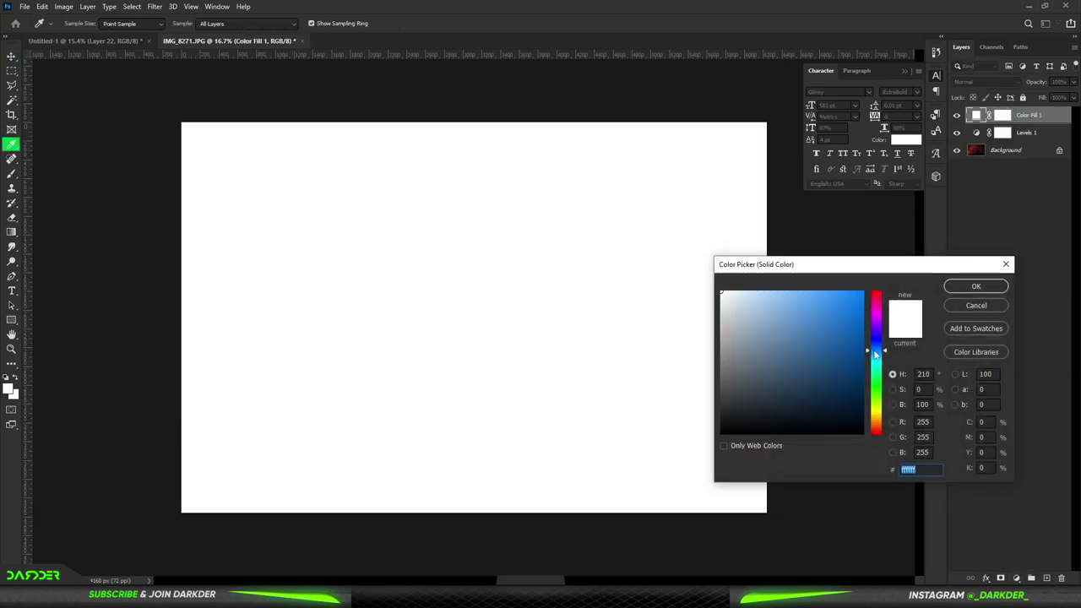
left_click(975, 285)
left_click(987, 81)
- Merge the blue clouds and paste them into the poster document
key("Escape")
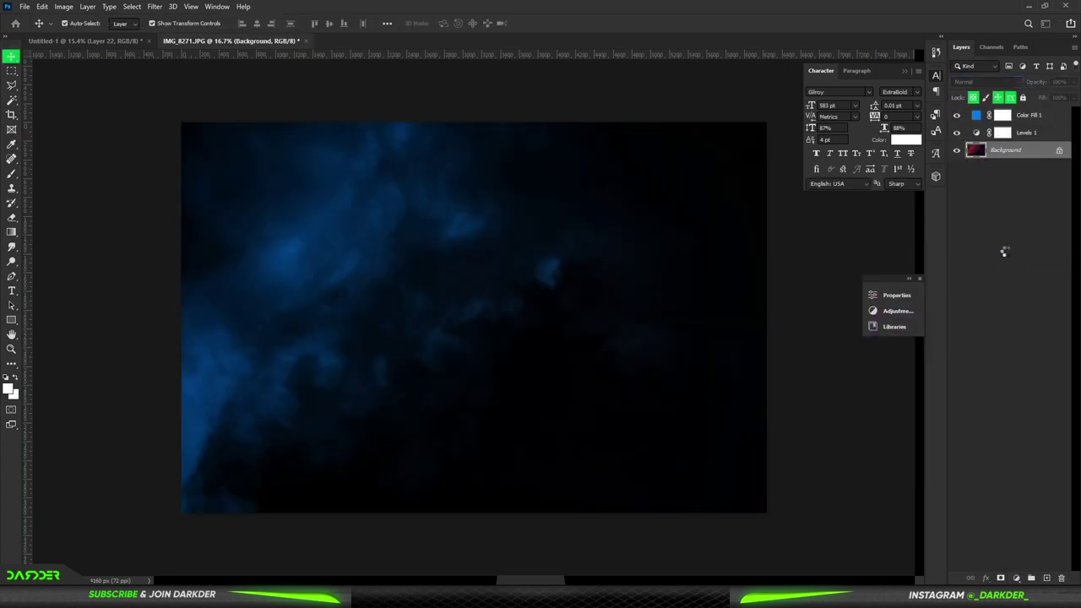
key("ctrl+shift+e")
key("ctrl+Tab")
key("ctrl+t")
key("Escape")
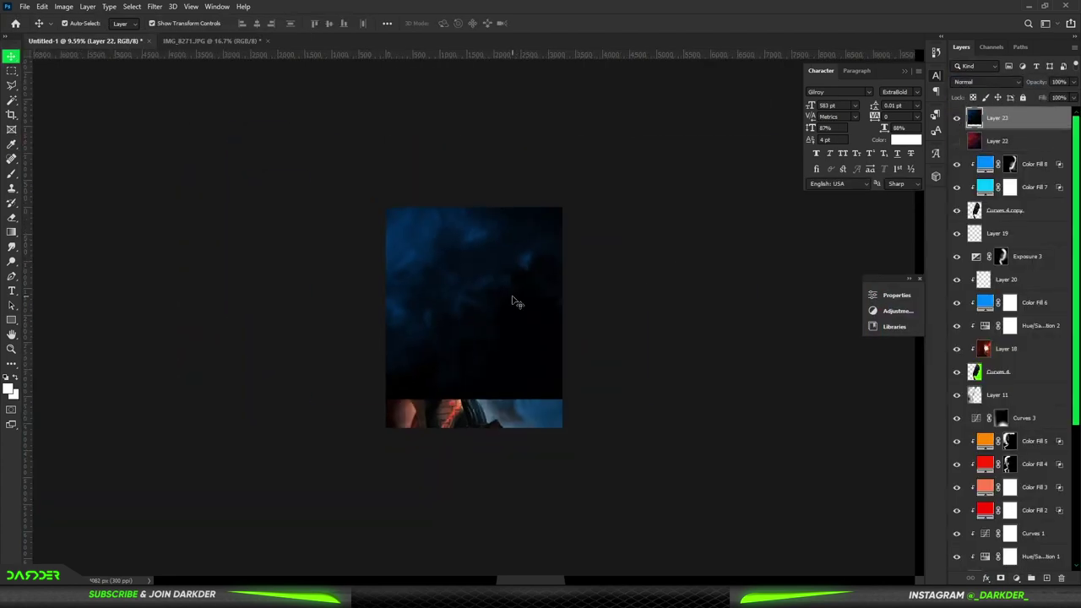
- Shrink, flip vertically and rotate the blue cloud layer on the poster
key("ctrl+t")
mouse_move(647, 282)
left_mouse_down()
mouse_move(473, 140)
mouse_move(506, 160)
left_mouse_up()
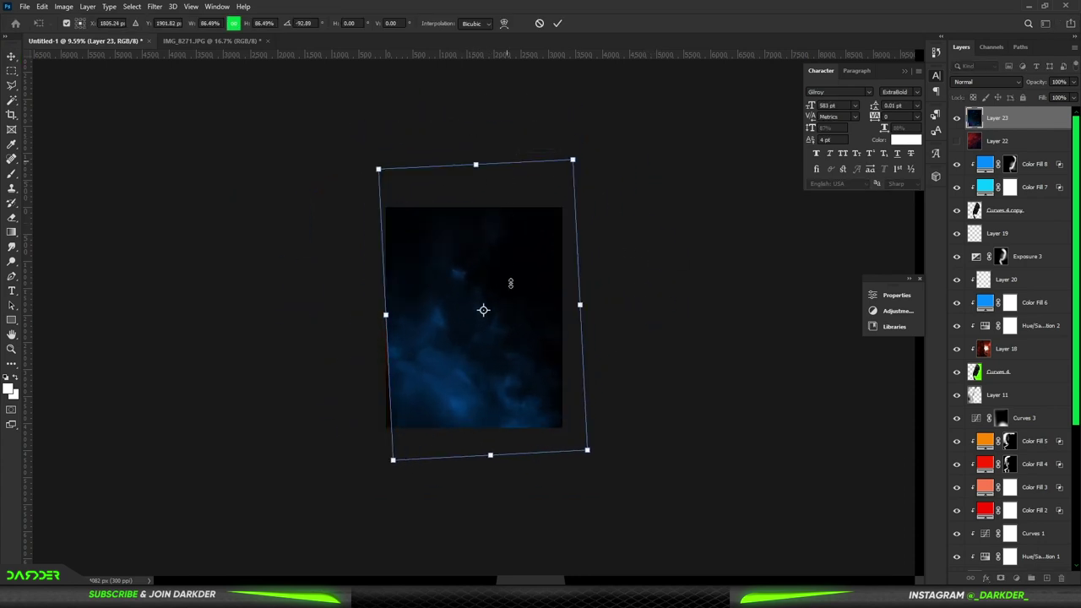
right_click(510, 283)
left_click(518, 476)
left_click_drag(612, 426, 574, 185)
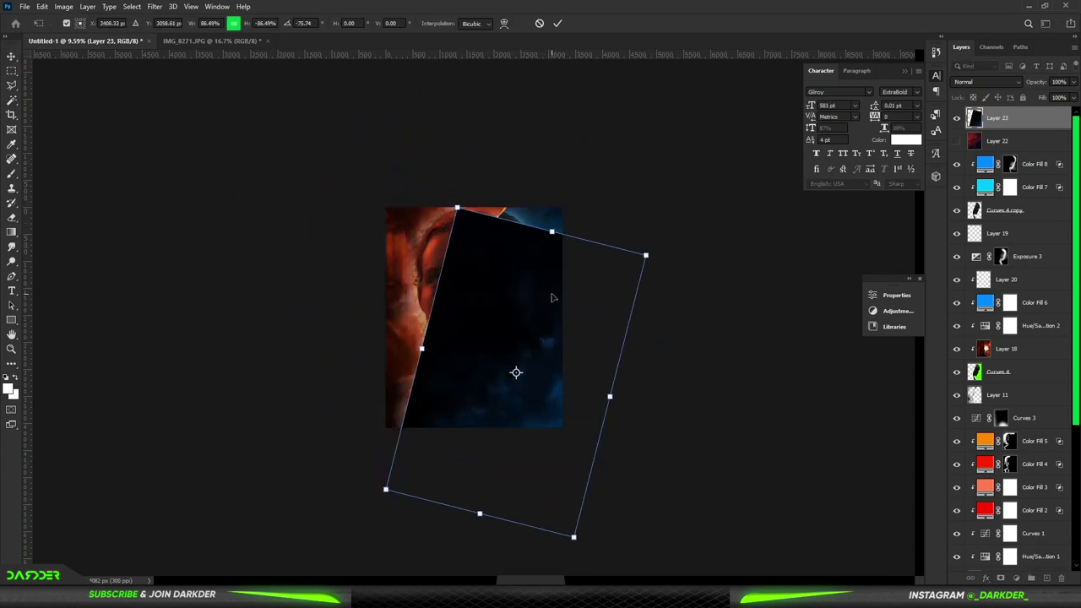
mouse_move(551, 297)
left_mouse_down()
mouse_move(560, 255)
mouse_move(632, 279)
left_mouse_up()
key("Escape")
- Blend the blue clouds with Linear Dodge (Add) and reposition them
left_click(987, 81)
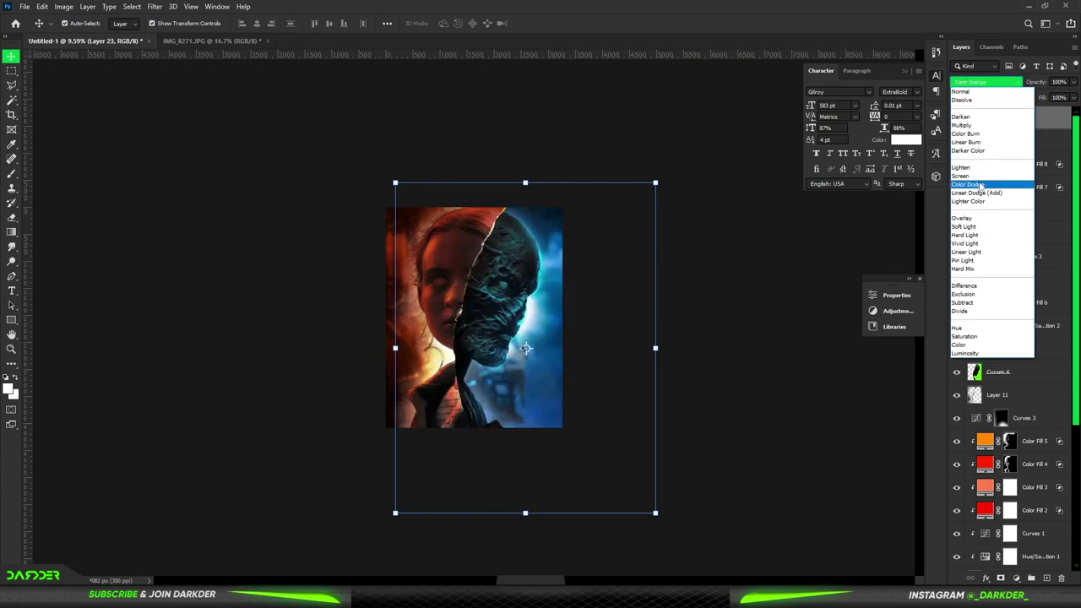
left_click(976, 192)
key("ctrl+t")
mouse_move(667, 352)
left_mouse_down()
mouse_move(537, 369)
mouse_move(549, 355)
left_mouse_up()
key("Escape")
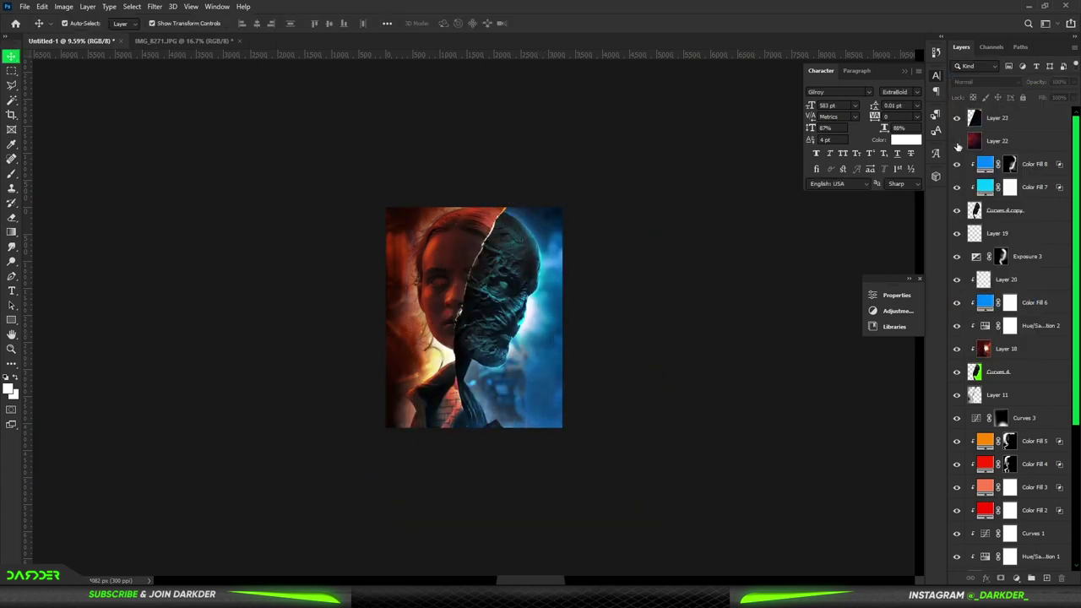
- Resize, tilt and move the red cloud Layer 22 up-left
left_click(1014, 143)
key("ctrl+t")
mouse_move(661, 205)
left_mouse_down()
mouse_move(633, 212)
mouse_move(498, 144)
mouse_move(304, 329)
left_mouse_up()
left_click_drag(421, 282, 399, 261)
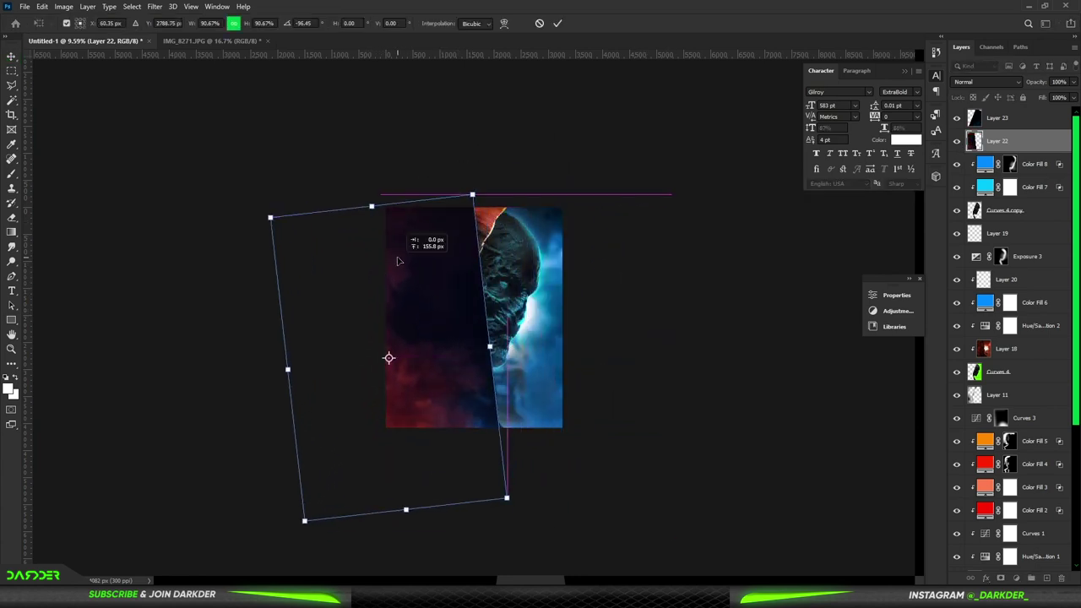
- Try Color Dodge, Linear Dodge (Add) and Screen blend modes on Layer 22
left_click(996, 82)
left_click(988, 184)
left_click(992, 82)
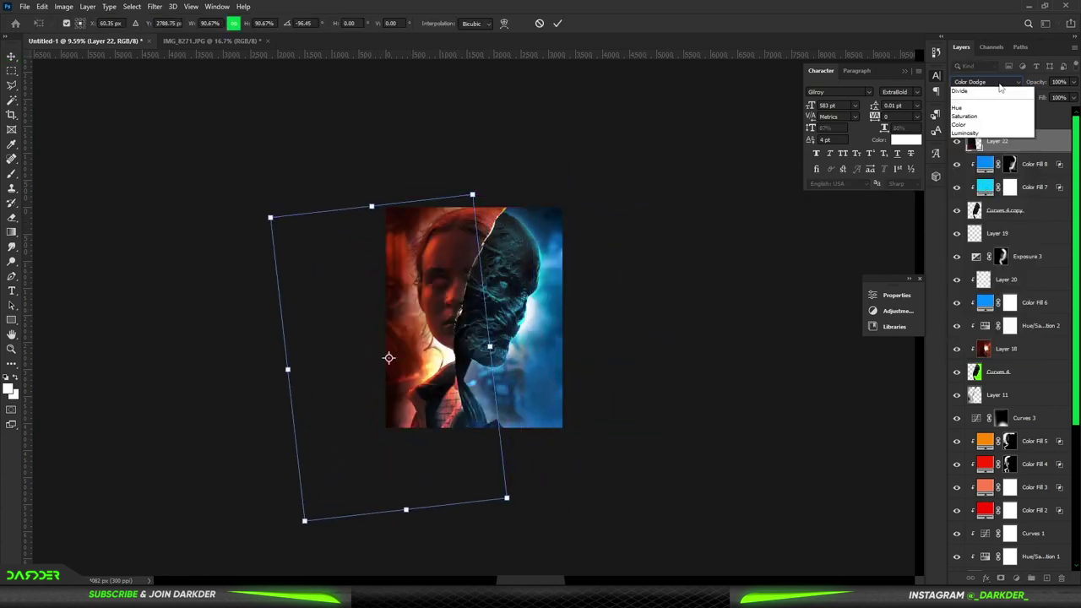
left_click(980, 193)
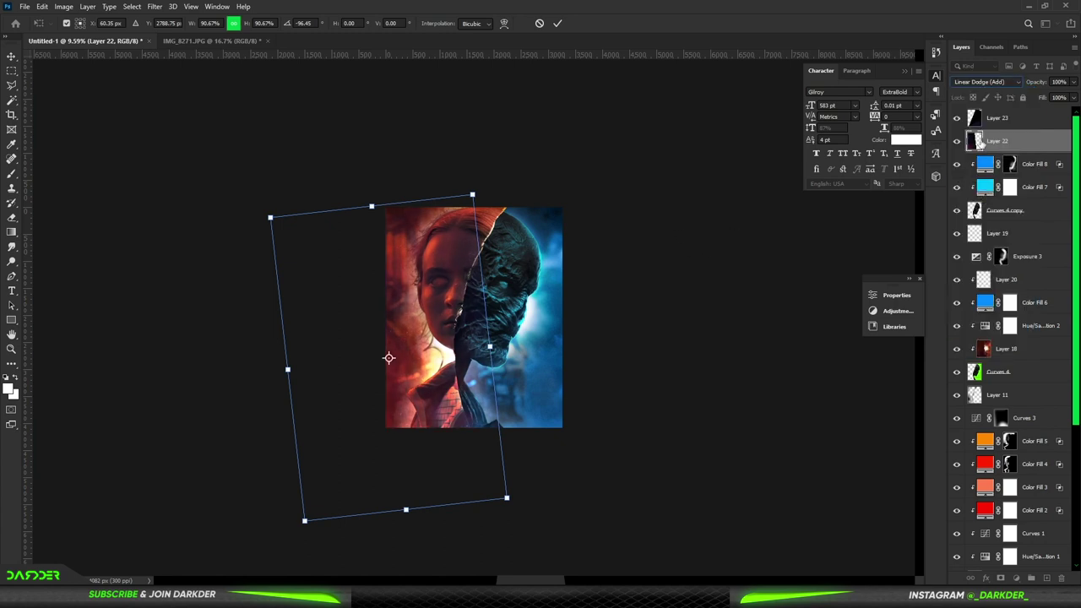
left_click(984, 82)
left_click(985, 174)
- Hide and delete the red cloud Layer 22, then fit the poster in view
left_click(957, 141)
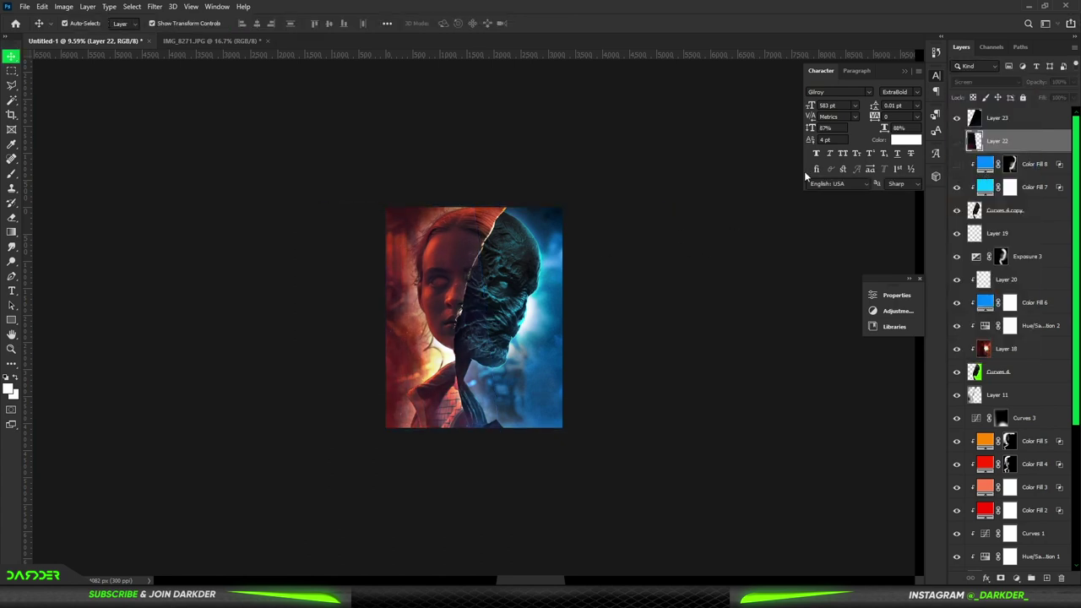
key("Delete")
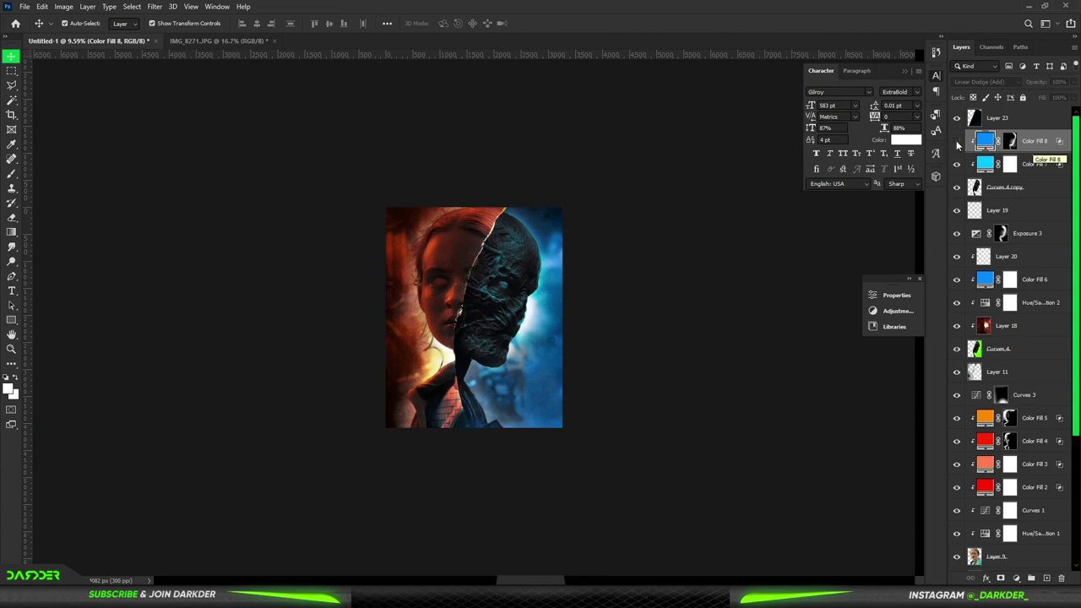
left_click(721, 256)
key("ctrl+plus")
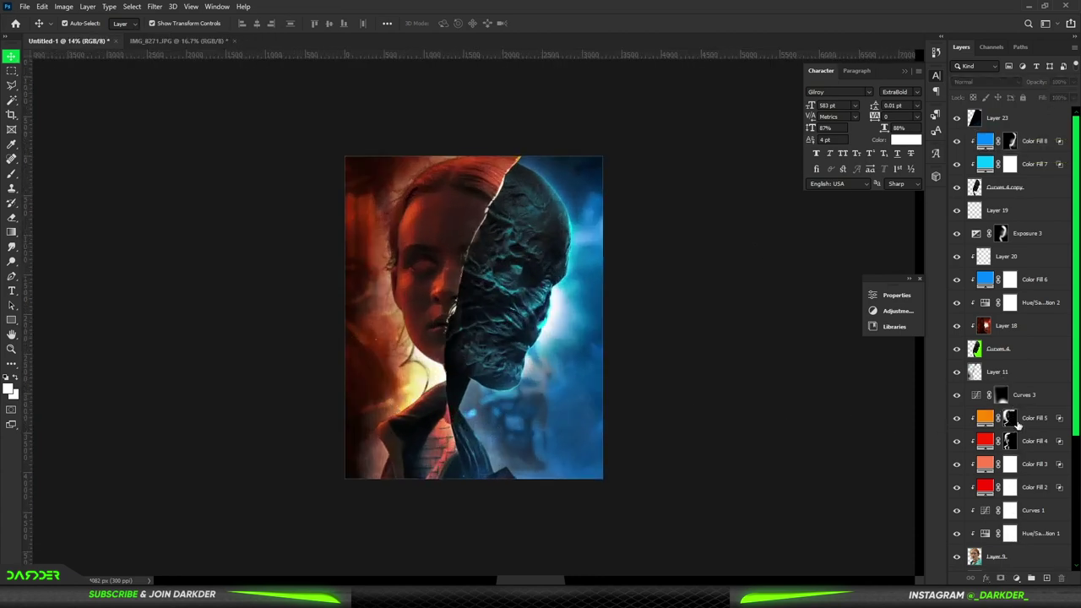
- Select the Exposure 2 layer mask and switch to a black Brush for painting
scroll(1017, 425, "down", 3)
scroll(1013, 498, "down", 2)
left_click(999, 488)
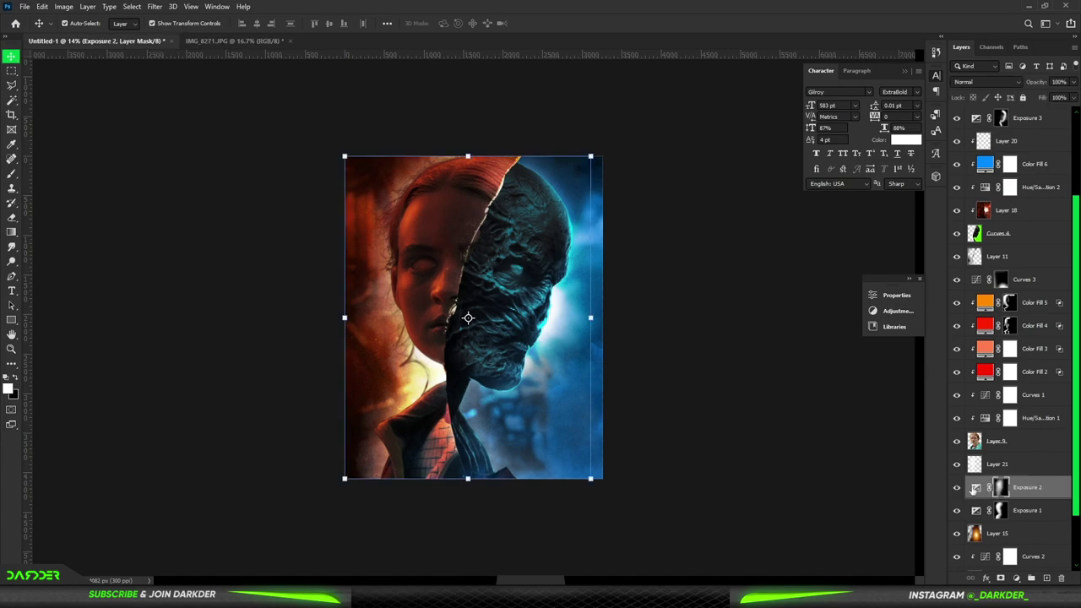
left_click(11, 174)
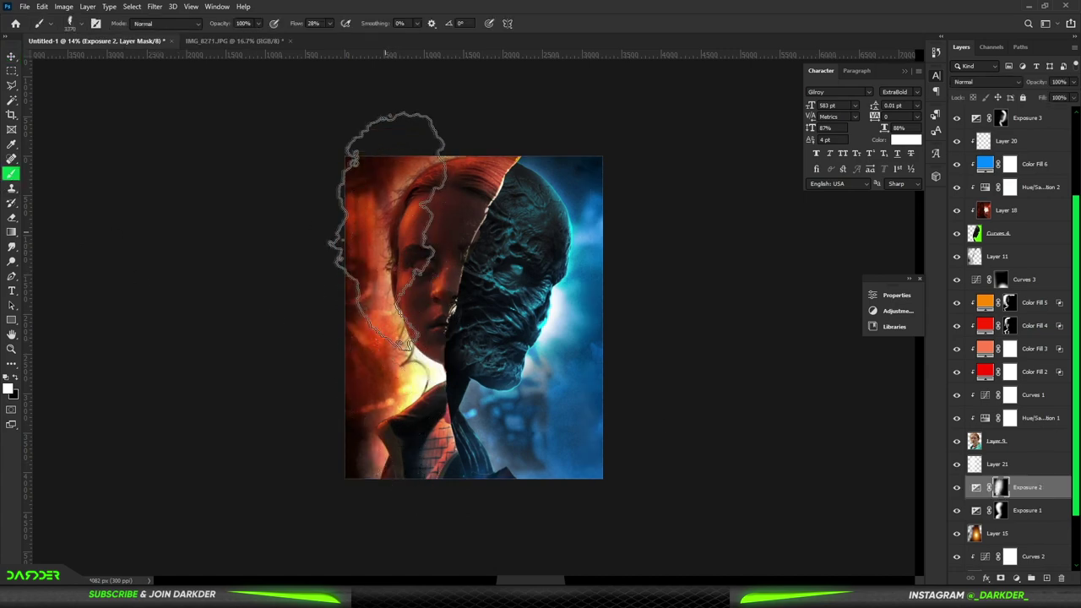
key("ctrl+minus")
key("x")
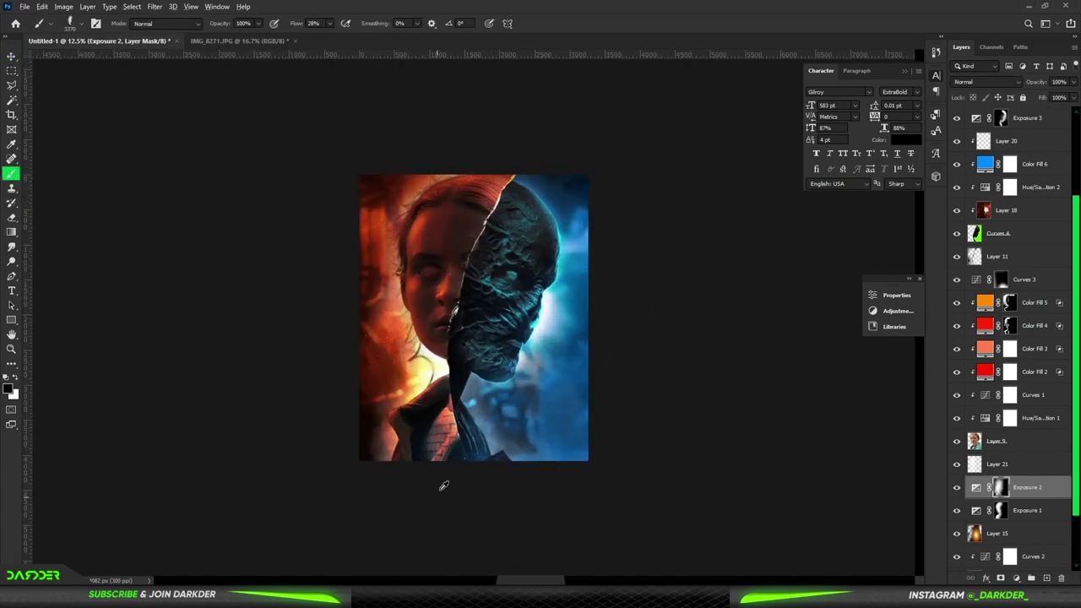